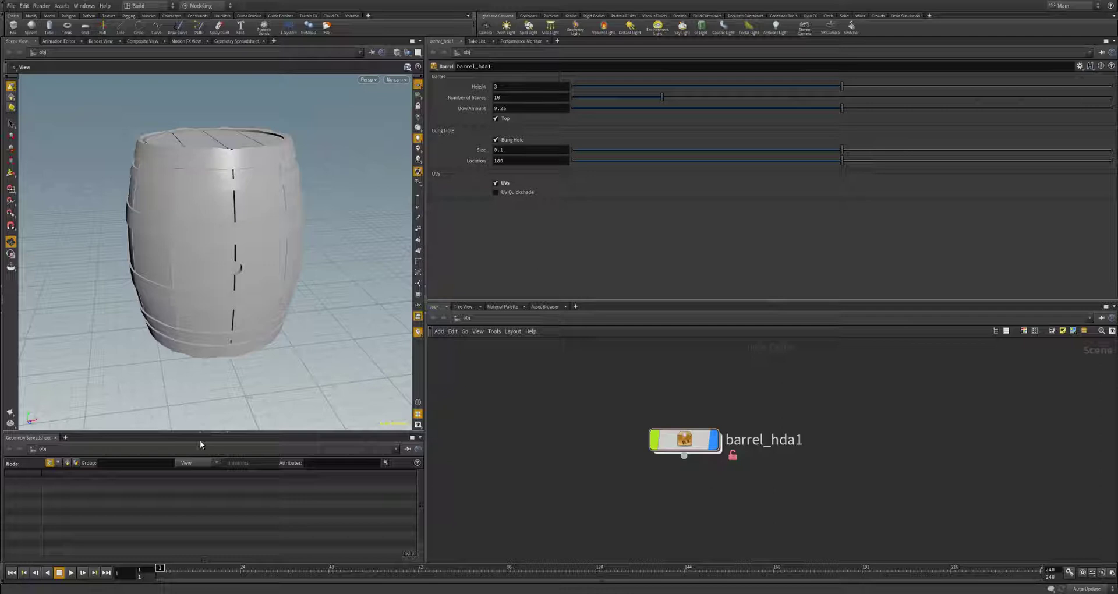
Enlarge the 3D view and split the parameter area into two panes, widening the second one.
click(234, 434)
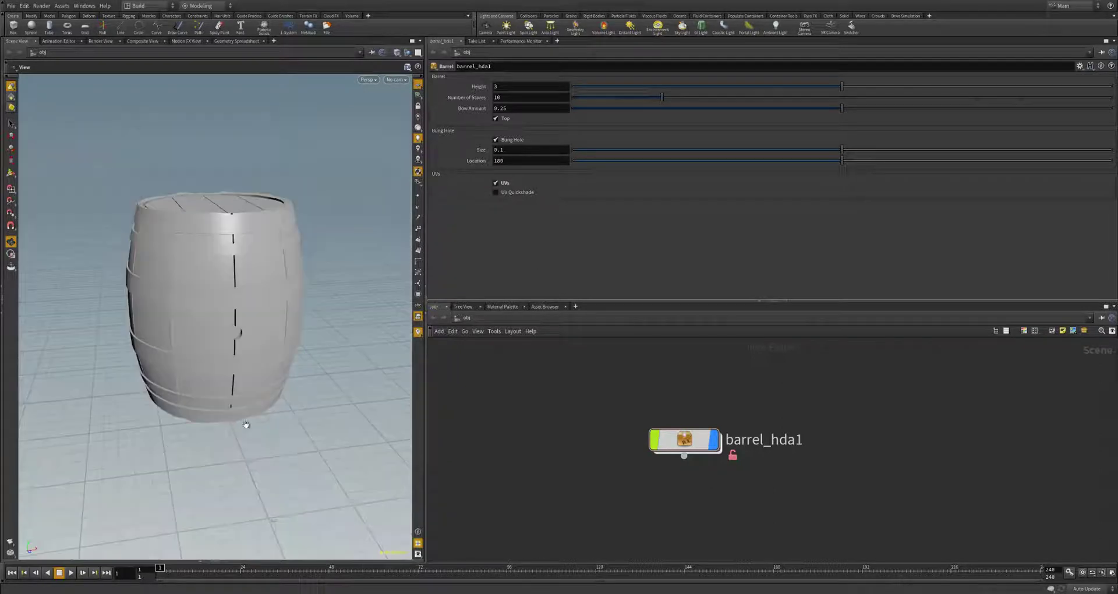
drag(272, 350, 270, 392)
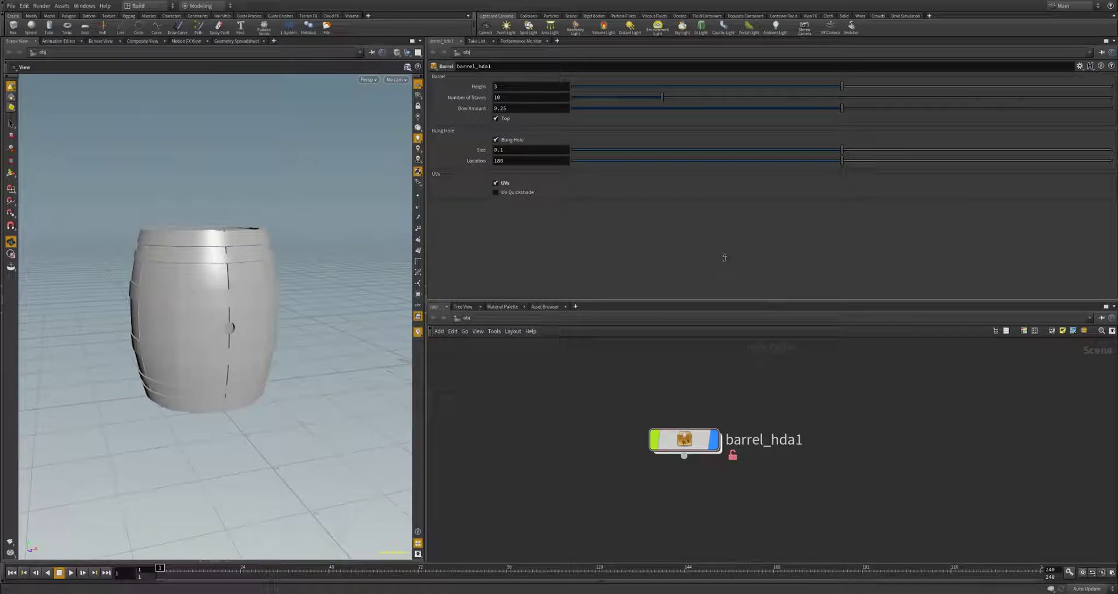
key(alt+[)
drag(718, 240, 641, 233)
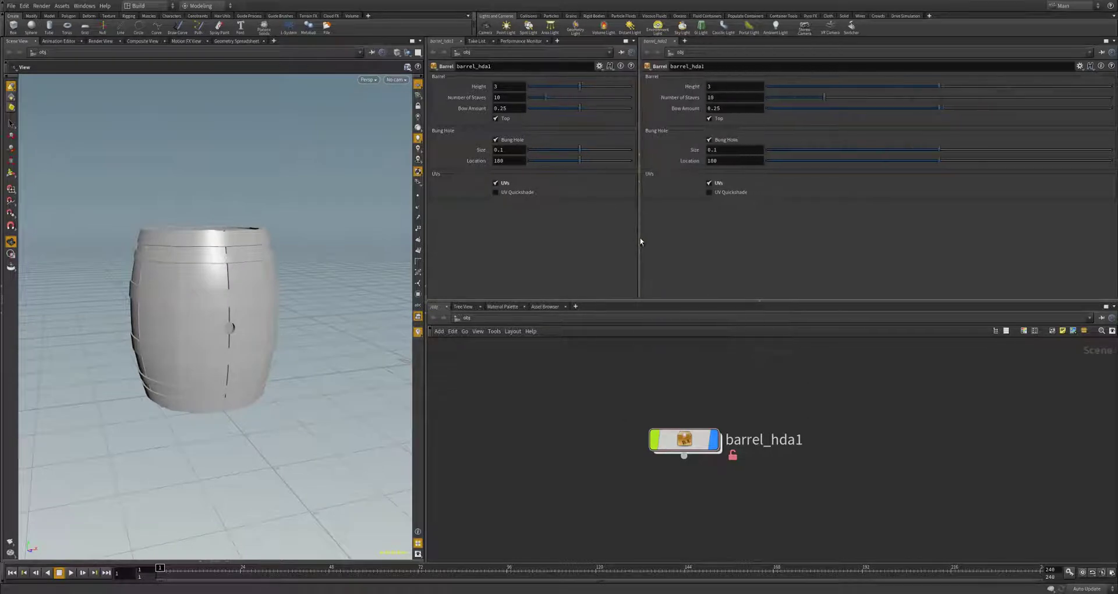
Select barrel_hda1 and step inside it to reveal its Barrel geometry node.
middle_drag(613, 429, 565, 417)
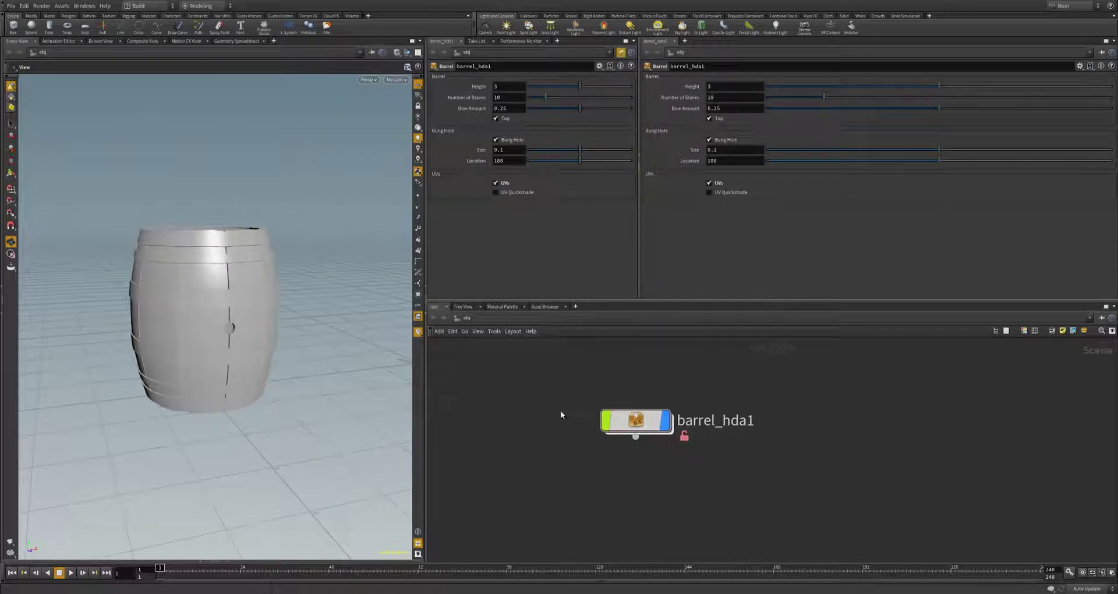
click(630, 422)
double_click(635, 421)
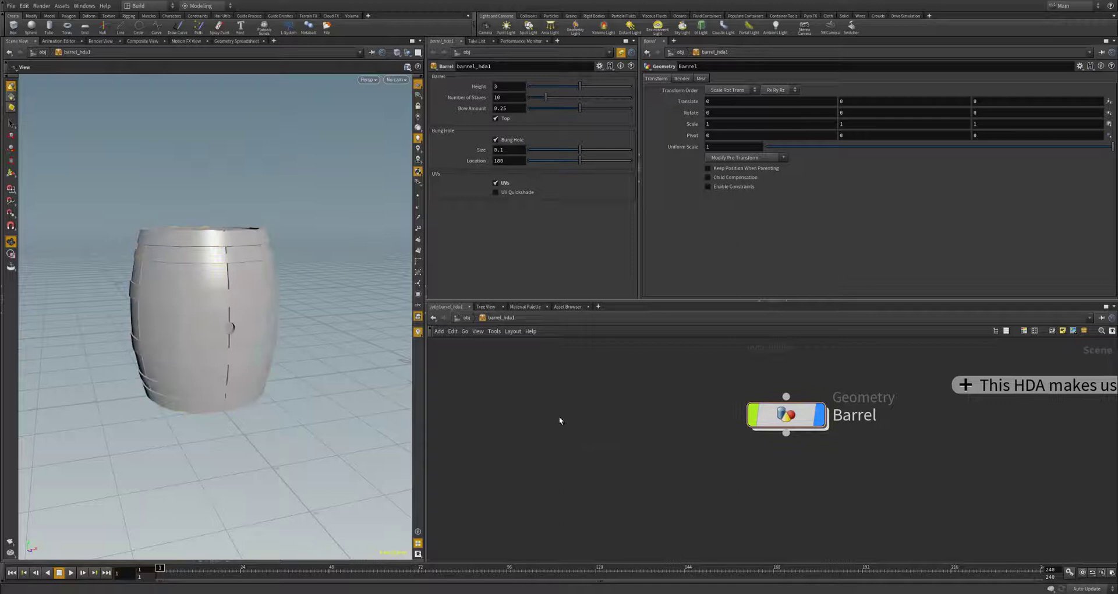
Add a SHOP Network (shopnet1) inside barrel_hda1 and enter it.
key(Tab)
text(shop)
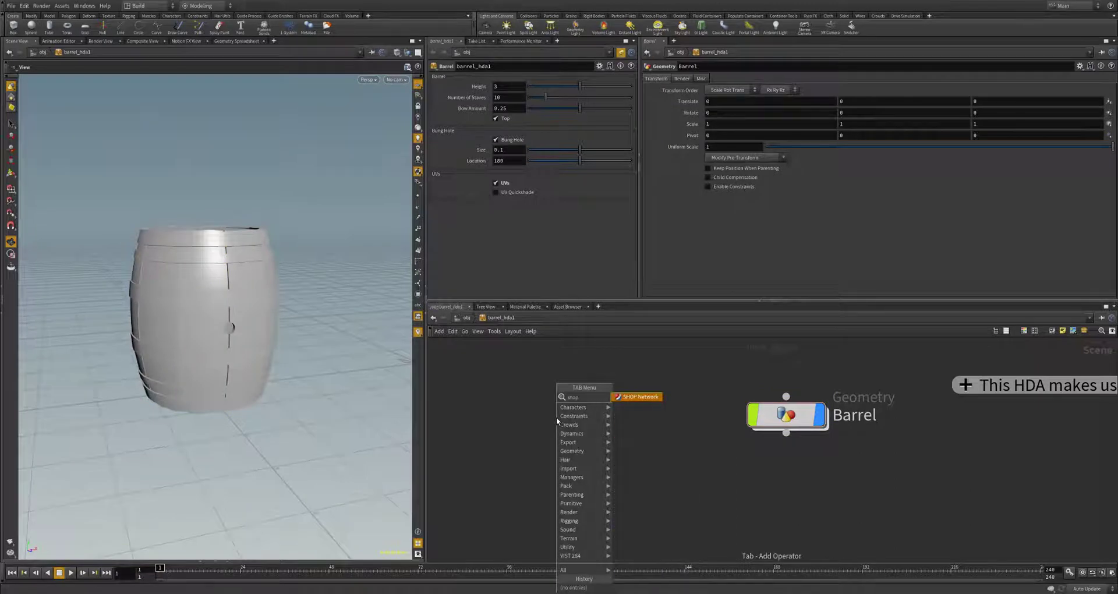
key(Return)
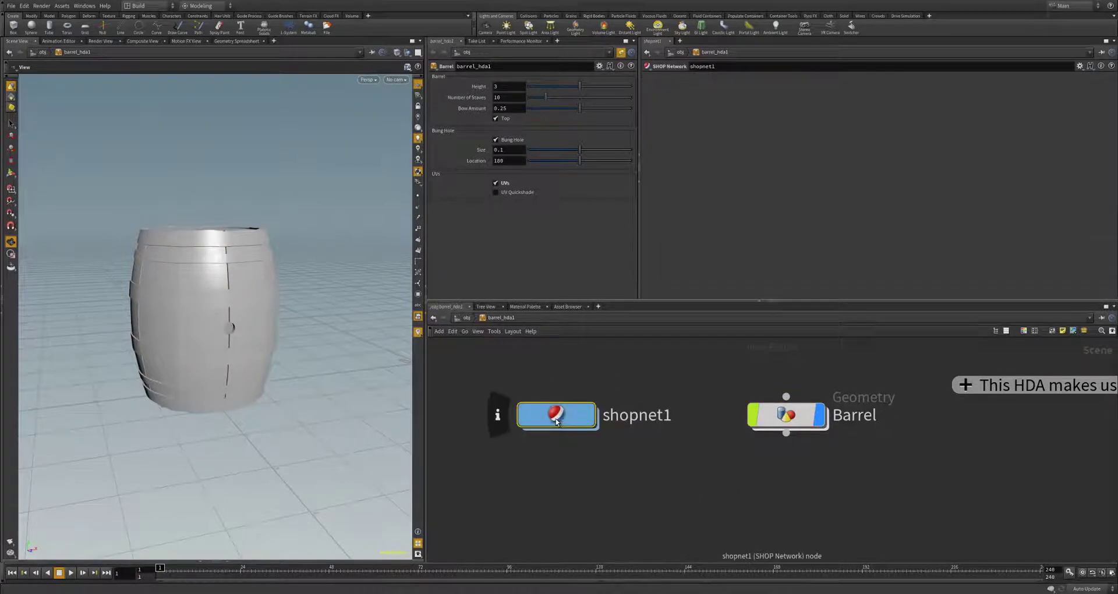
double_click(557, 417)
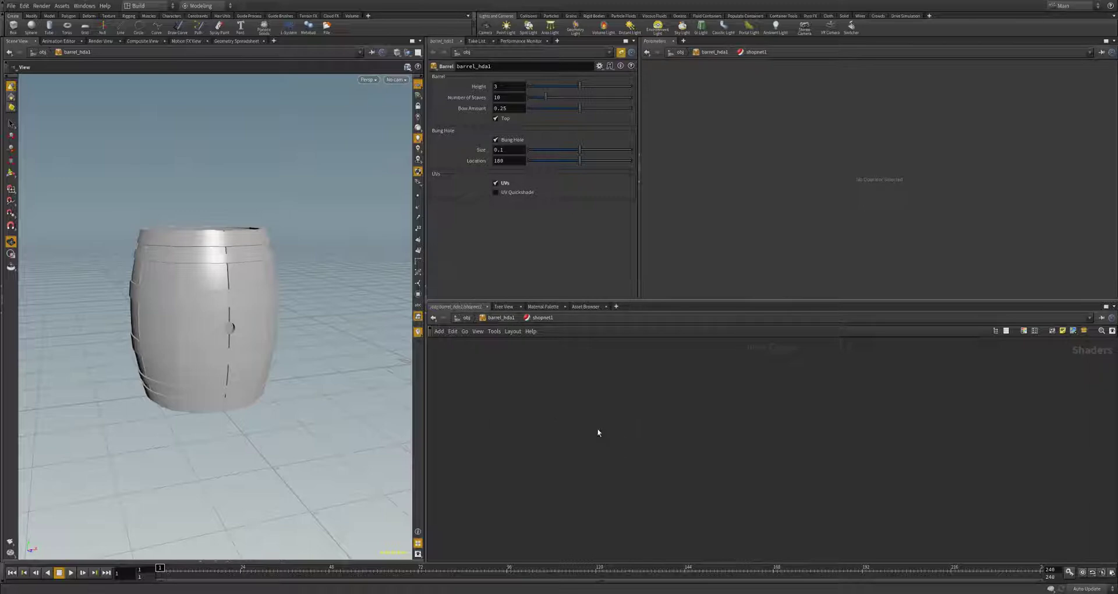
Create a substance_shop1 Substance node in shopnet1 and reposition it.
key(Tab)
text(substance)
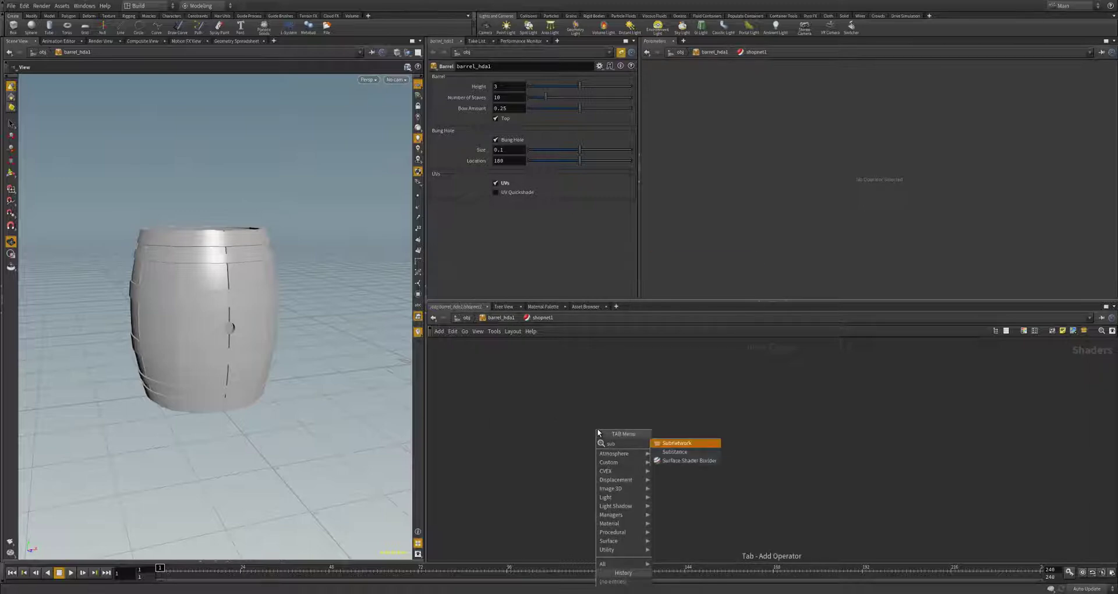
key(Return)
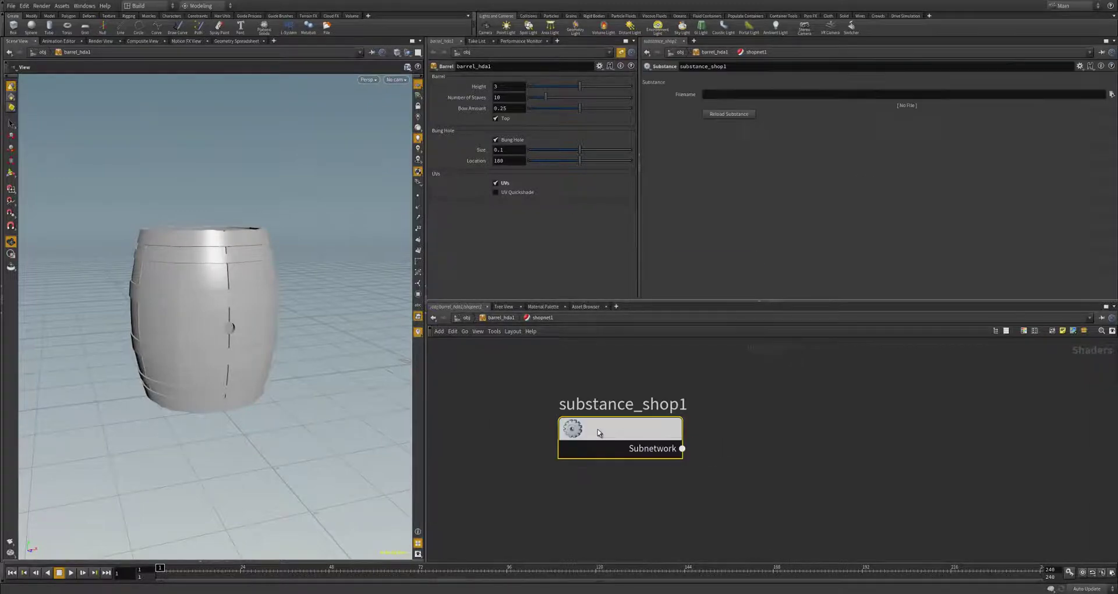
drag(611, 434, 636, 434)
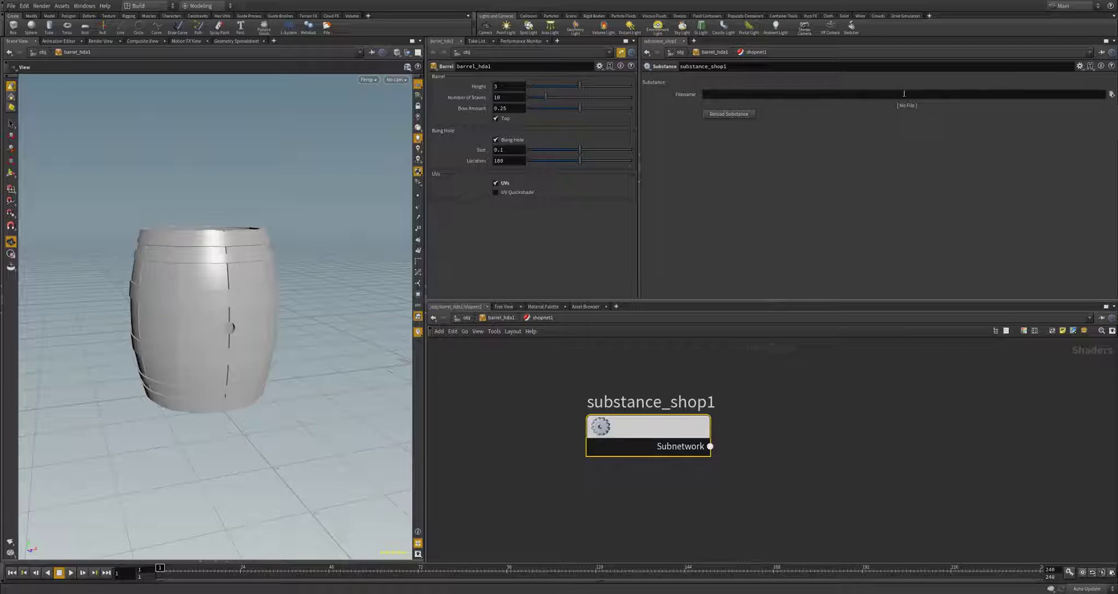
Load Materials/StylizedWood.sbsar into the Substance node's Filename.
click(1111, 95)
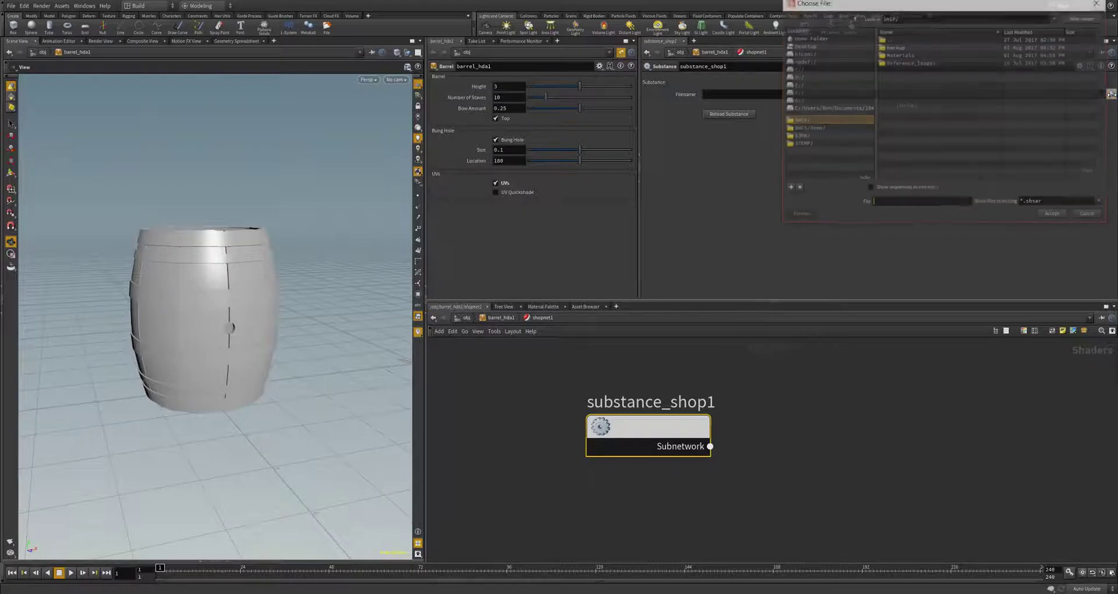
drag(903, 2, 604, 98)
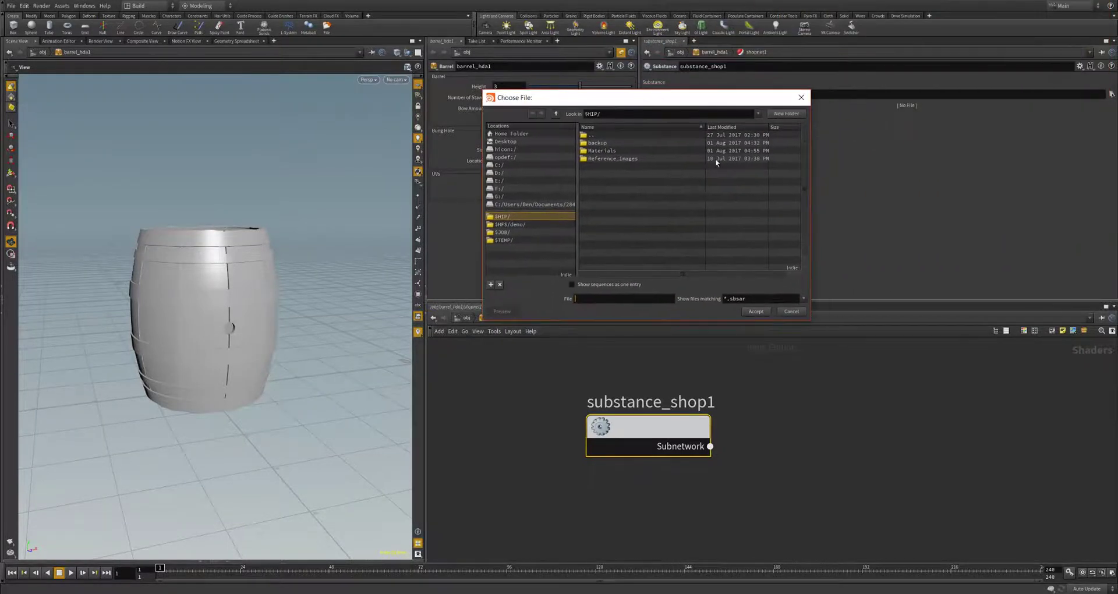
double_click(594, 151)
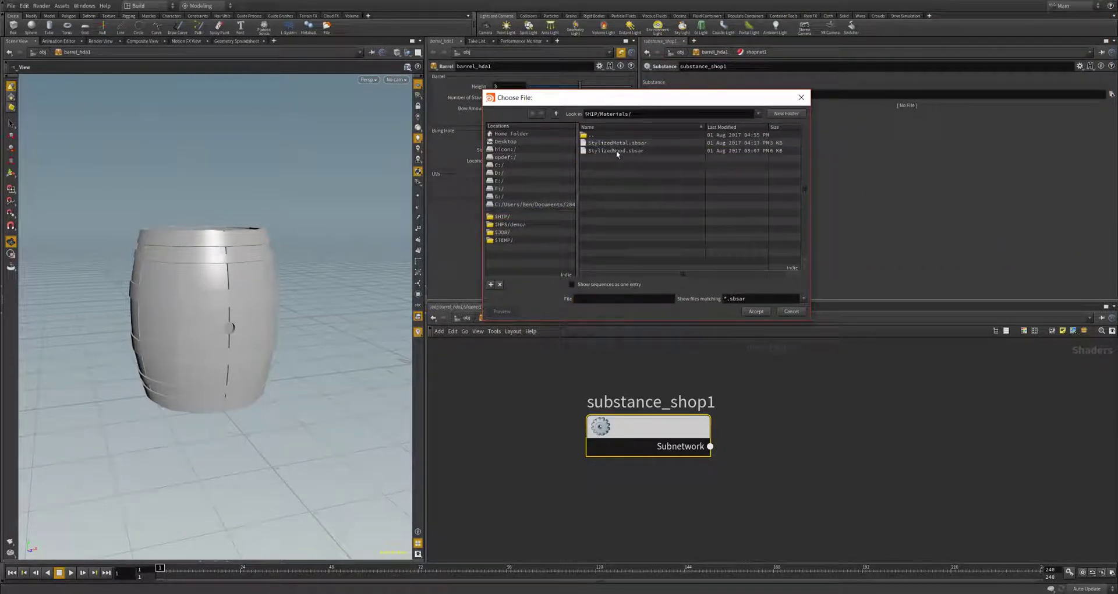
click(616, 151)
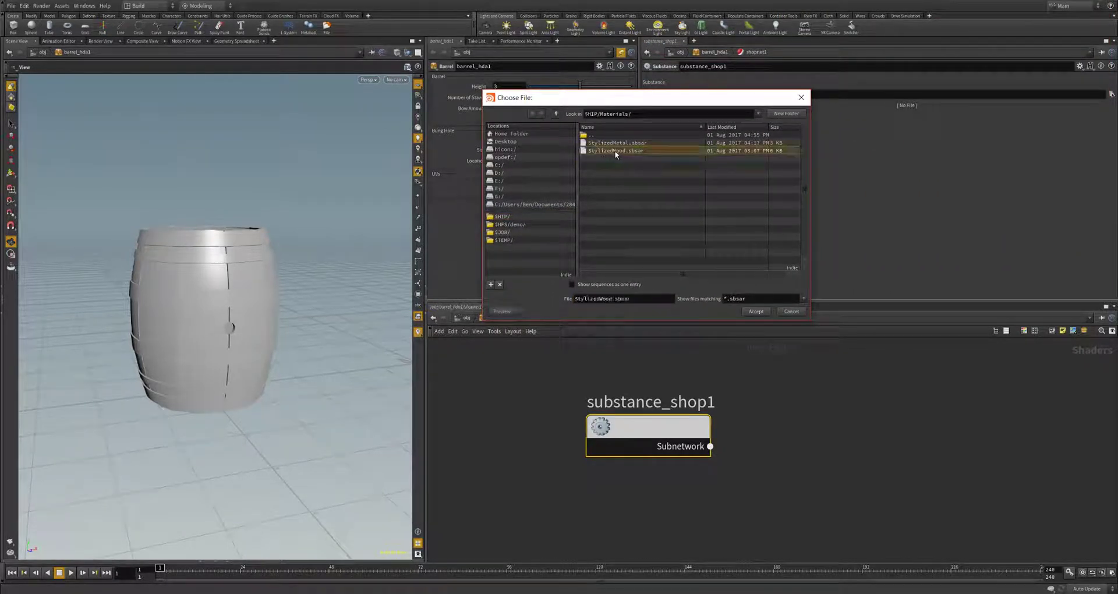
click(755, 312)
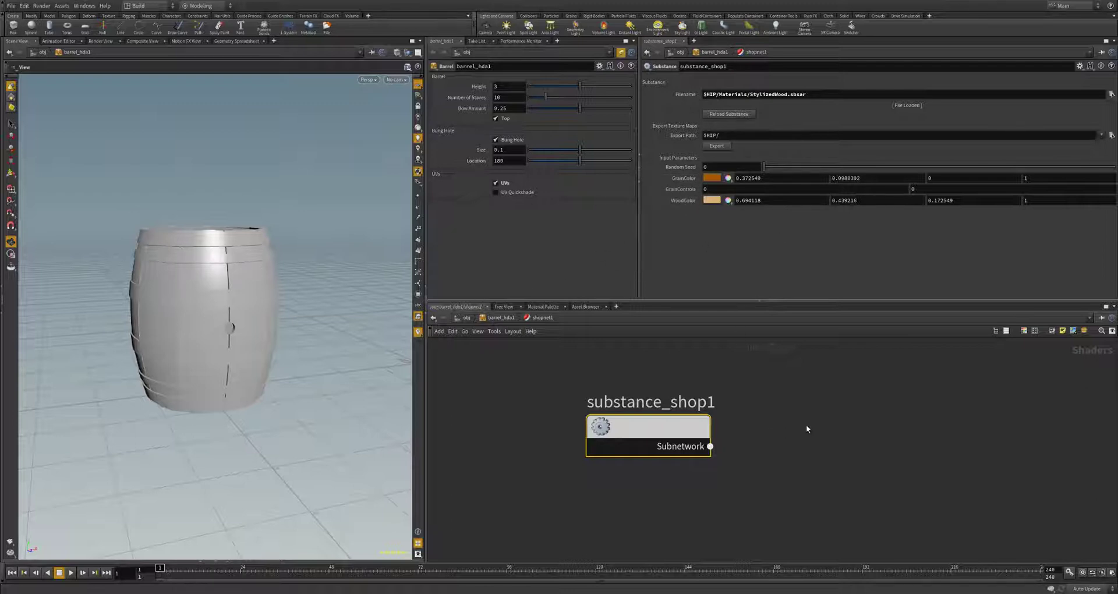
Rename the substance_shop1 node to Wood.
double_click(644, 401)
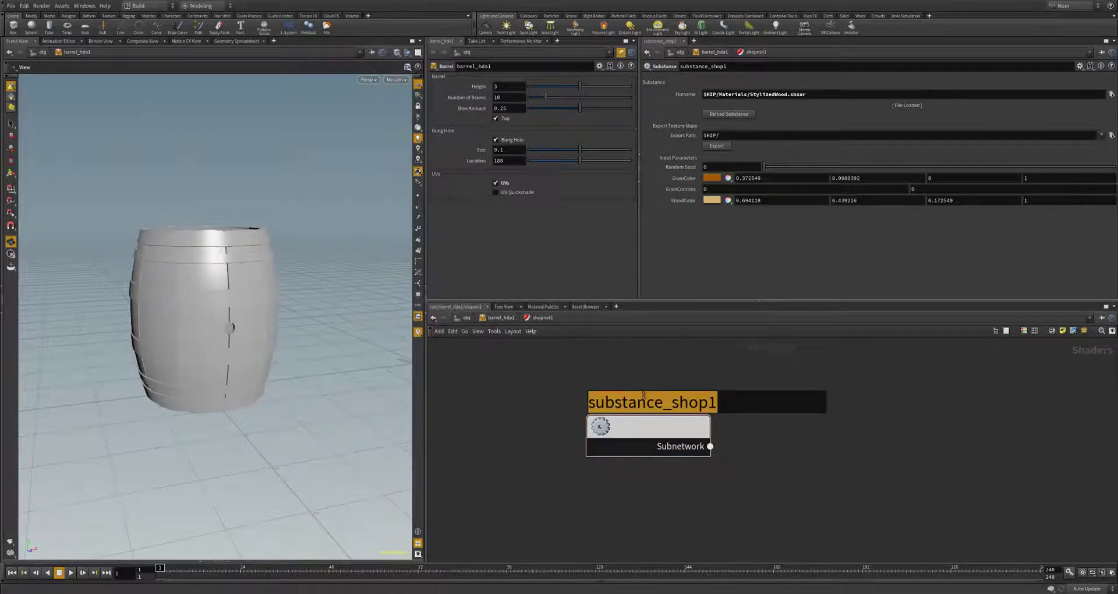
text(Wood)
key(Return)
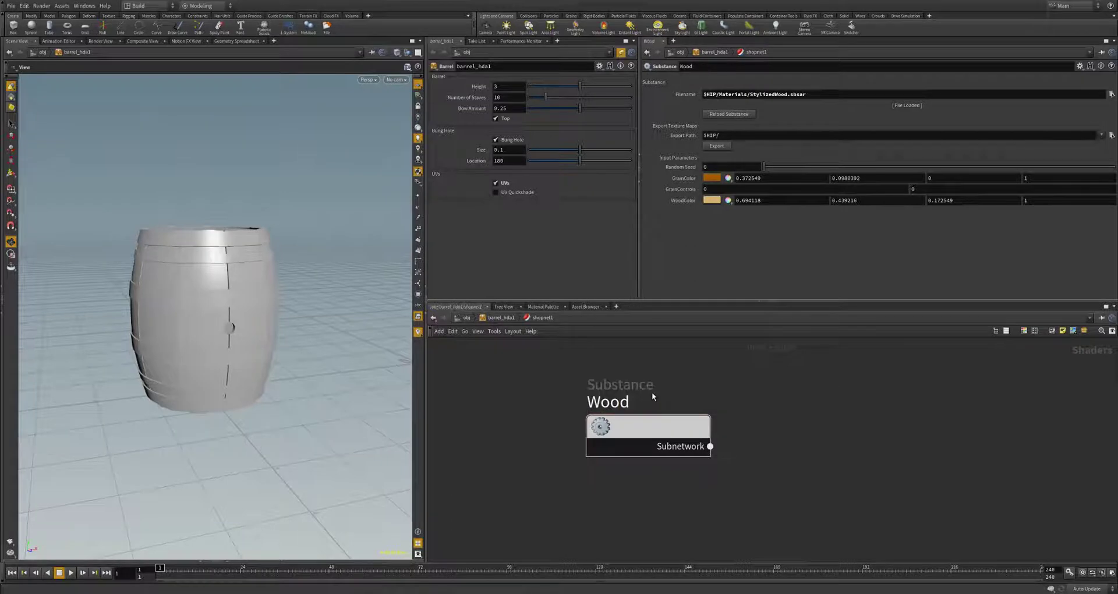
Inside the Barrel geometry node, delete the UV Quick Shade nodes.
key(u)
double_click(786, 414)
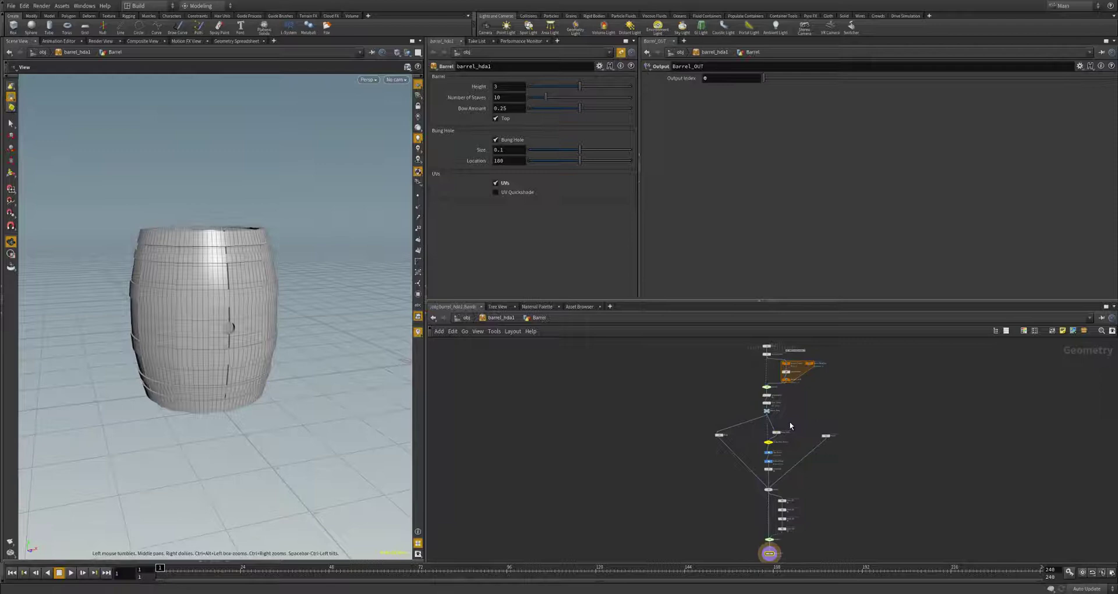
scroll(845, 495, up, 8)
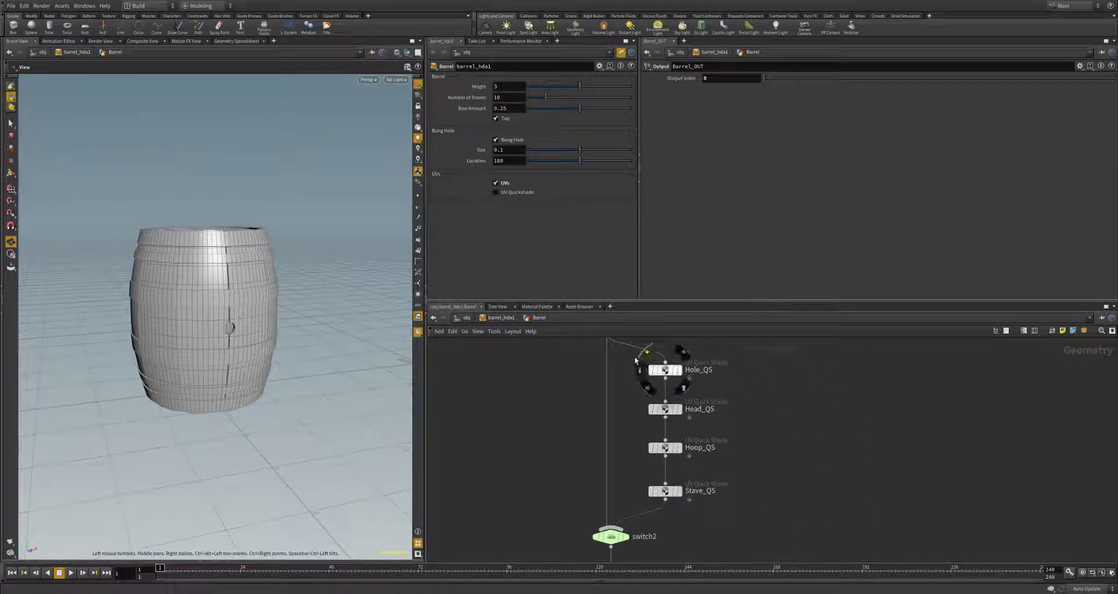
drag(630, 357, 770, 508)
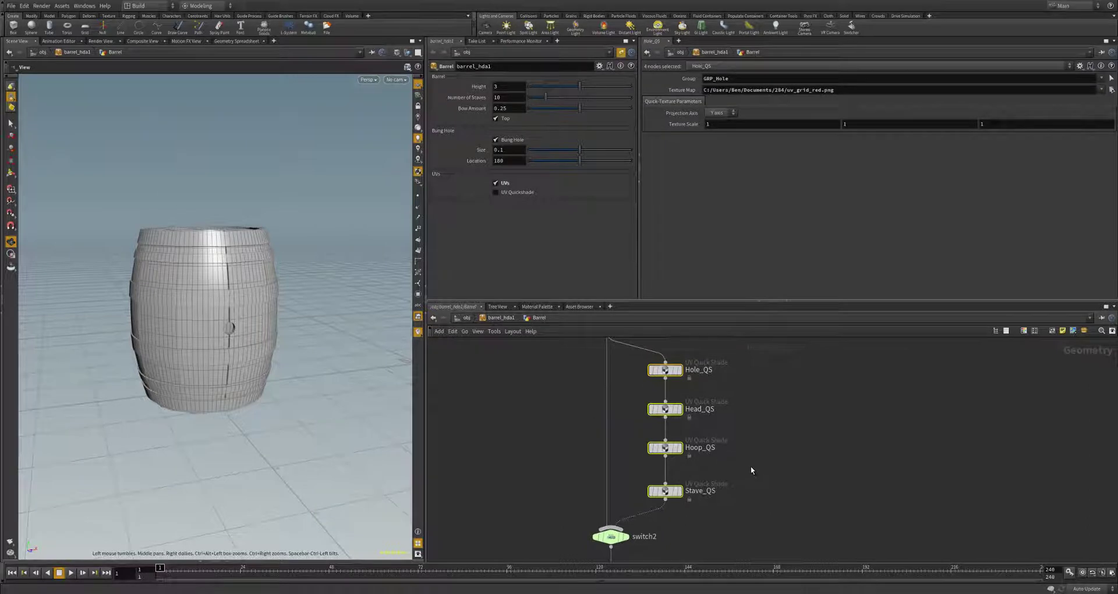
key(Delete)
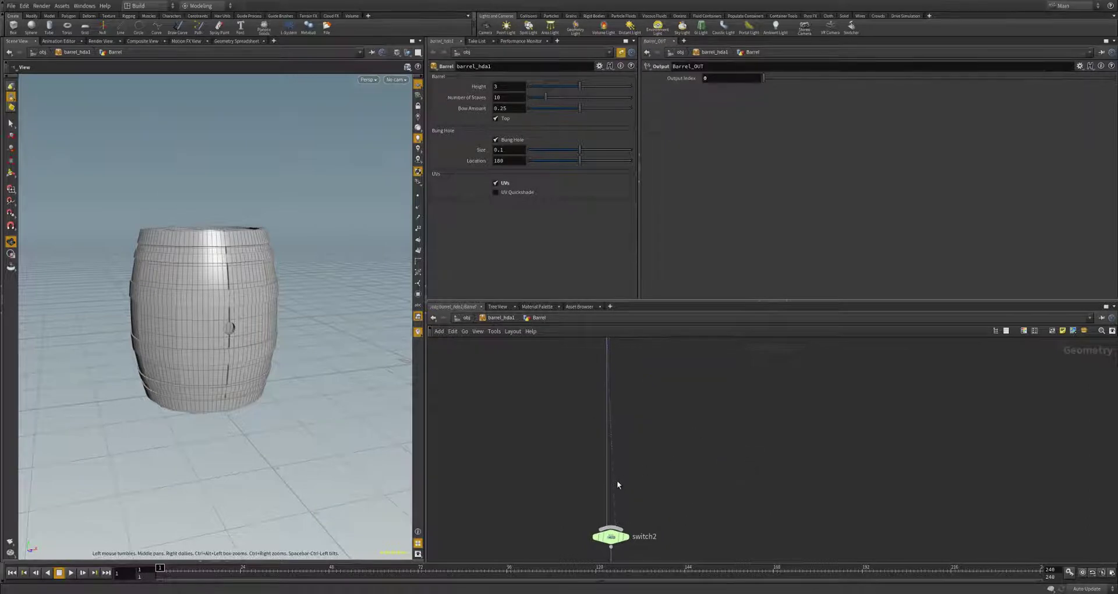
Add a Material node (material1) to the Barrel network.
key(Tab)
text(Mater)
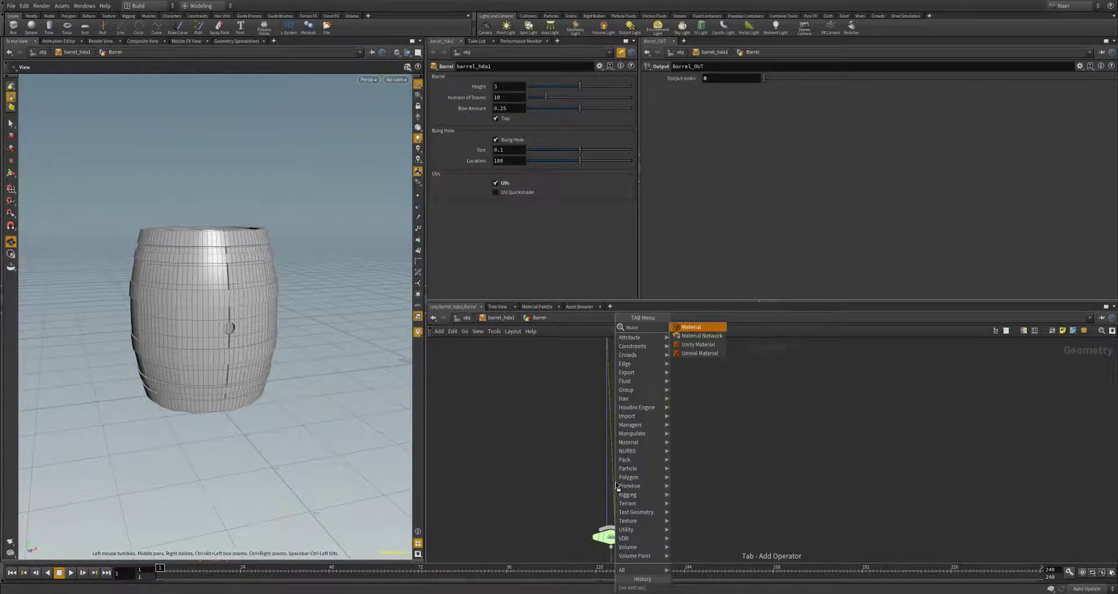
key(Return)
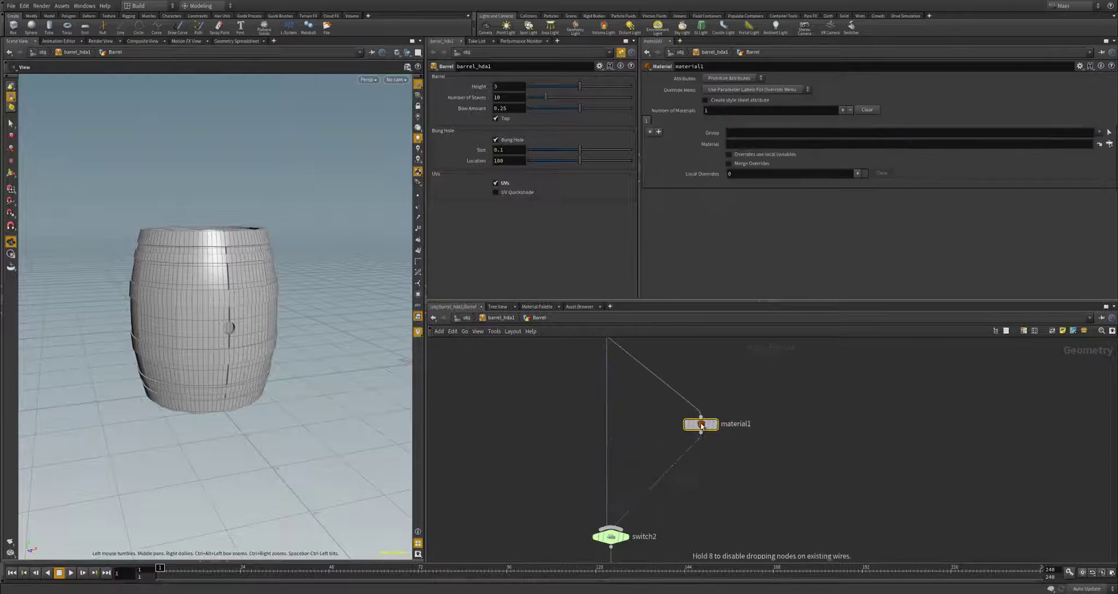
Drop material1 on the wire above switch2 and target groups GRP_Heads, GRP_Hole and GRP_Stave.
click(670, 415)
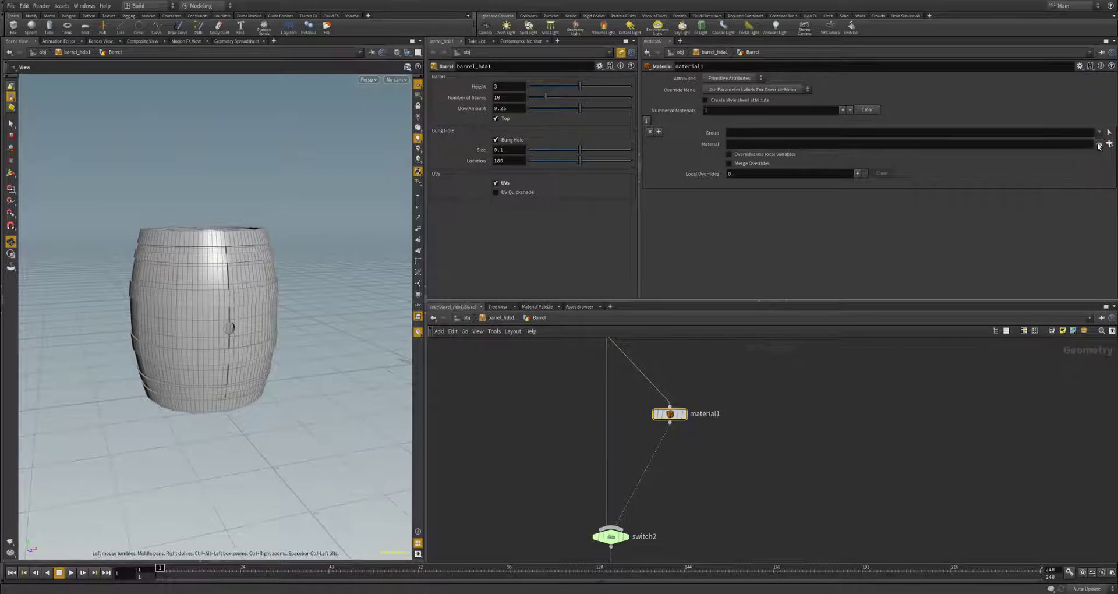
click(1099, 132)
click(1081, 150)
click(1083, 159)
click(1099, 132)
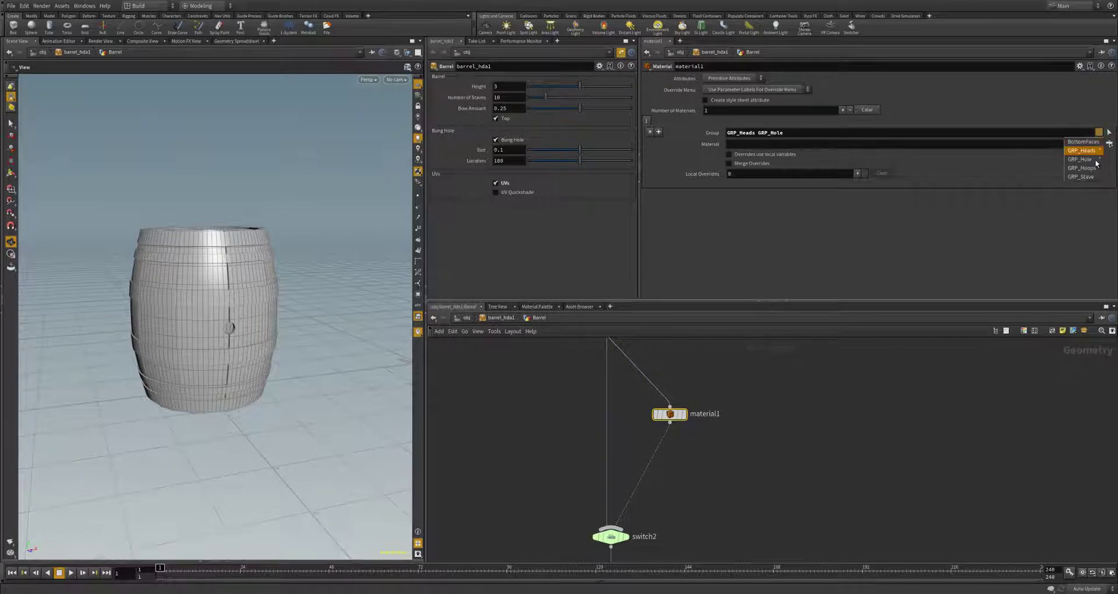
click(1081, 176)
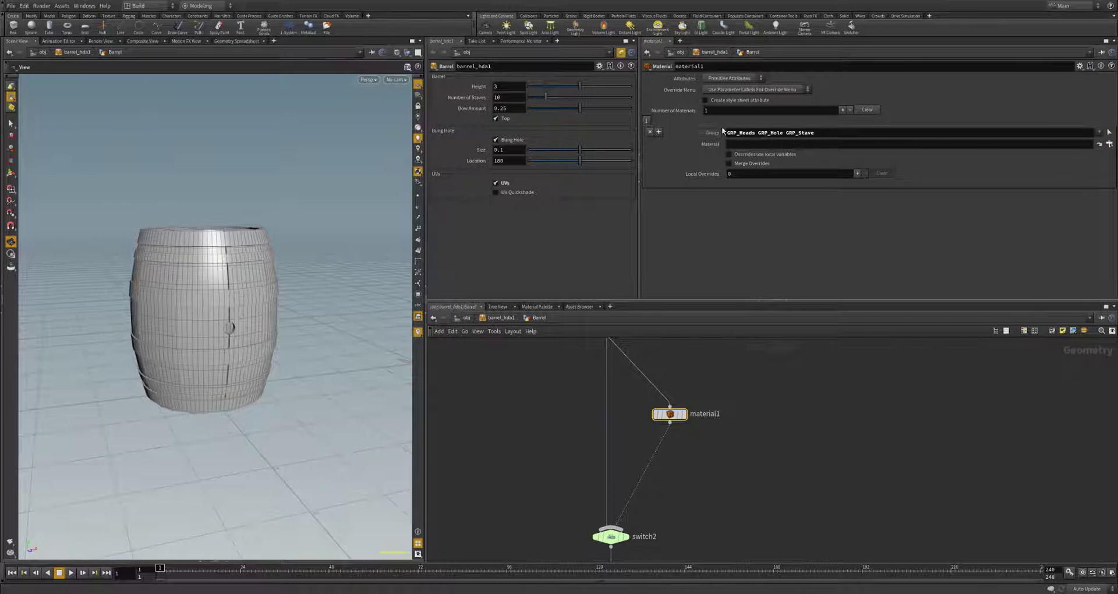
Assign /obj/barrel_hda1/shopnet1/Wood as material1's Material.
click(1110, 144)
click(1027, 117)
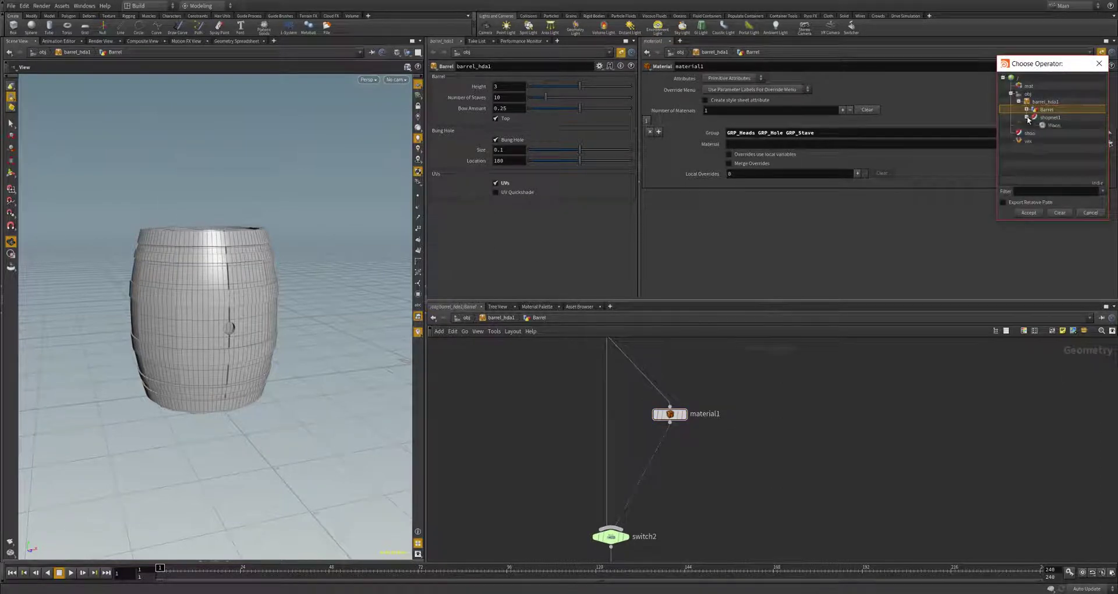
click(1060, 118)
click(1064, 125)
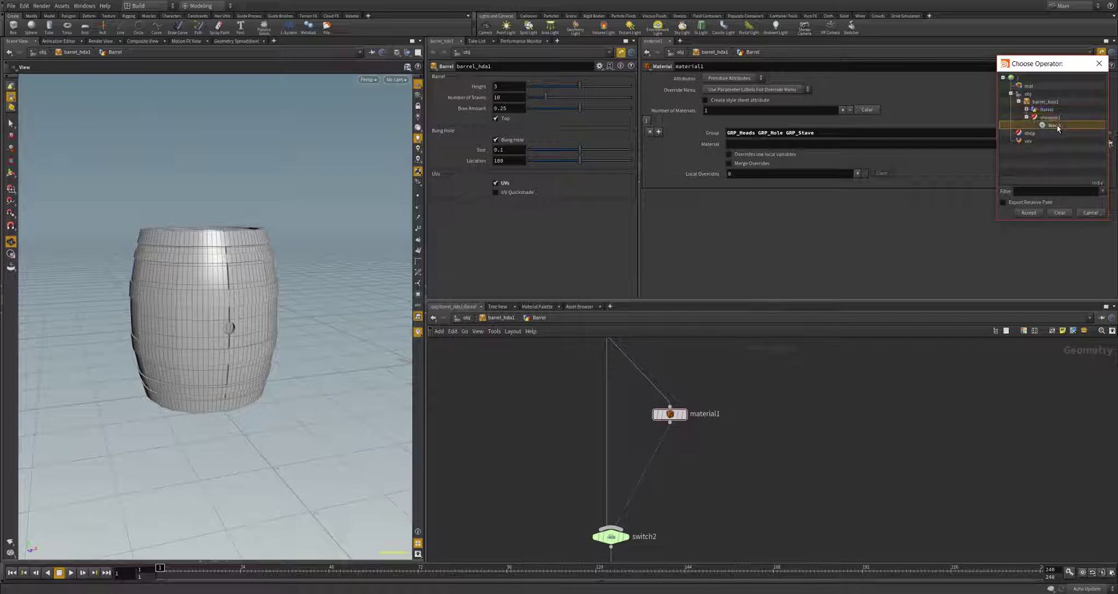
click(1028, 213)
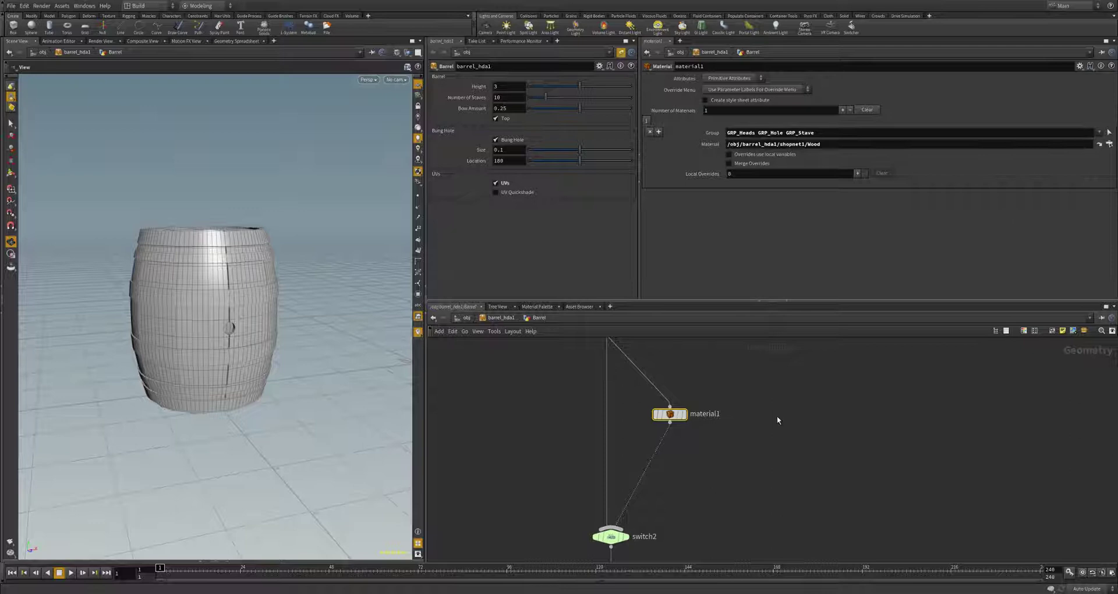
Display material1 in a smooth-shaded viewport without wireframe and orbit the barrel.
click(683, 414)
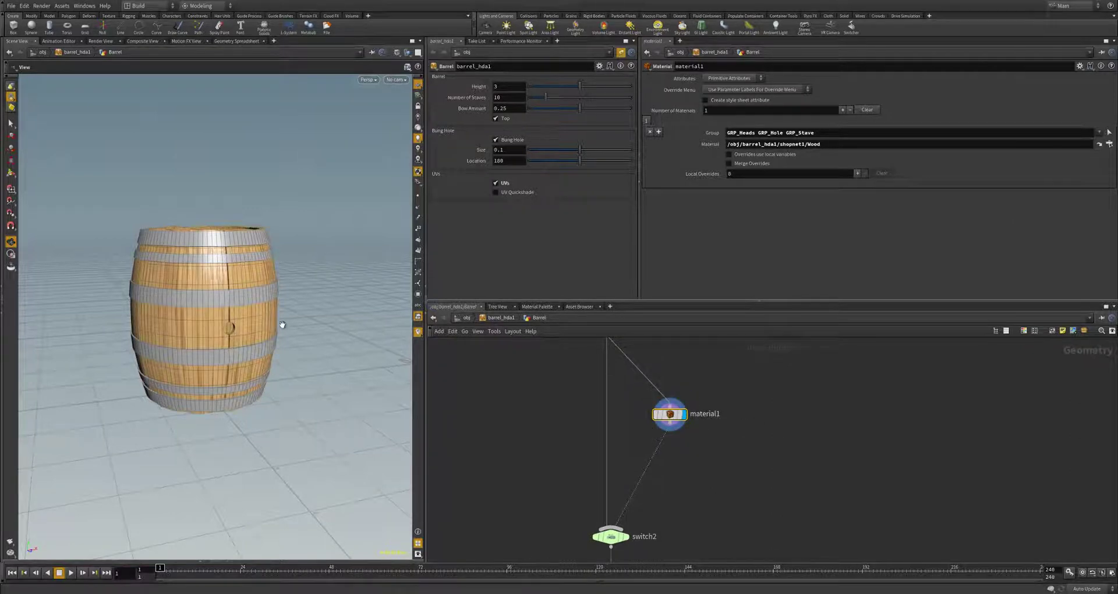
click(396, 52)
click(411, 133)
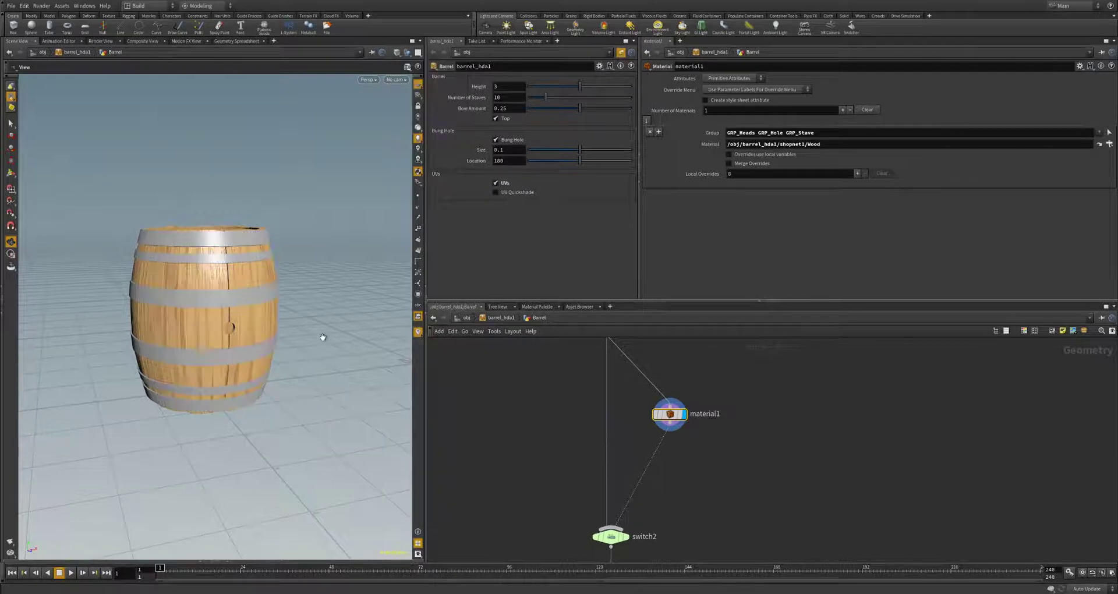
drag(320, 337, 314, 340)
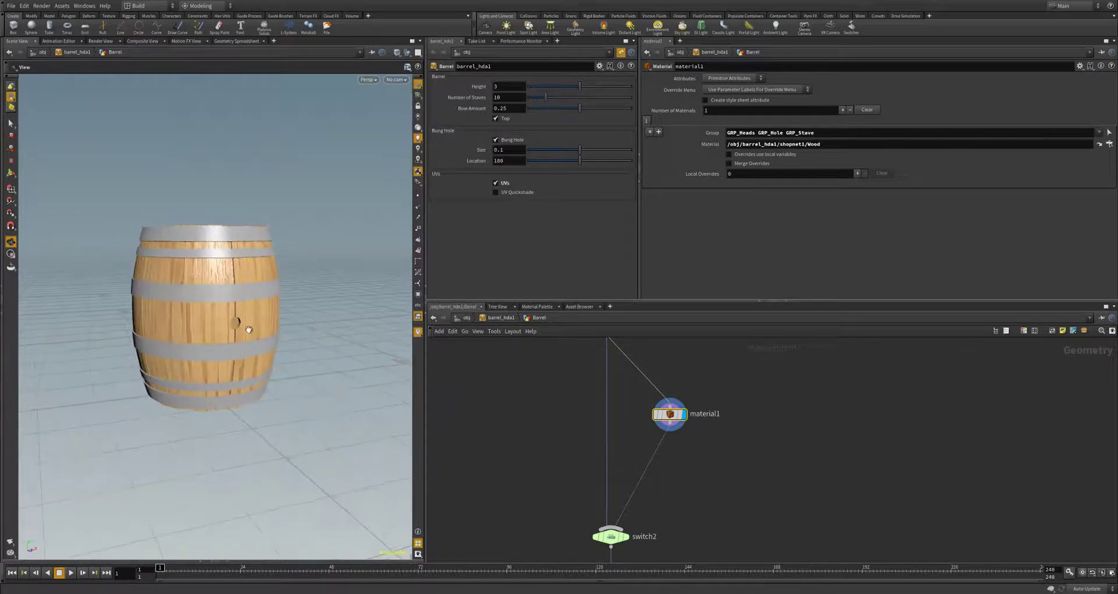
mouse_move(230, 319)
mouse_down()
mouse_move(256, 355)
mouse_move(285, 326)
mouse_move(187, 350)
mouse_move(217, 303)
mouse_up()
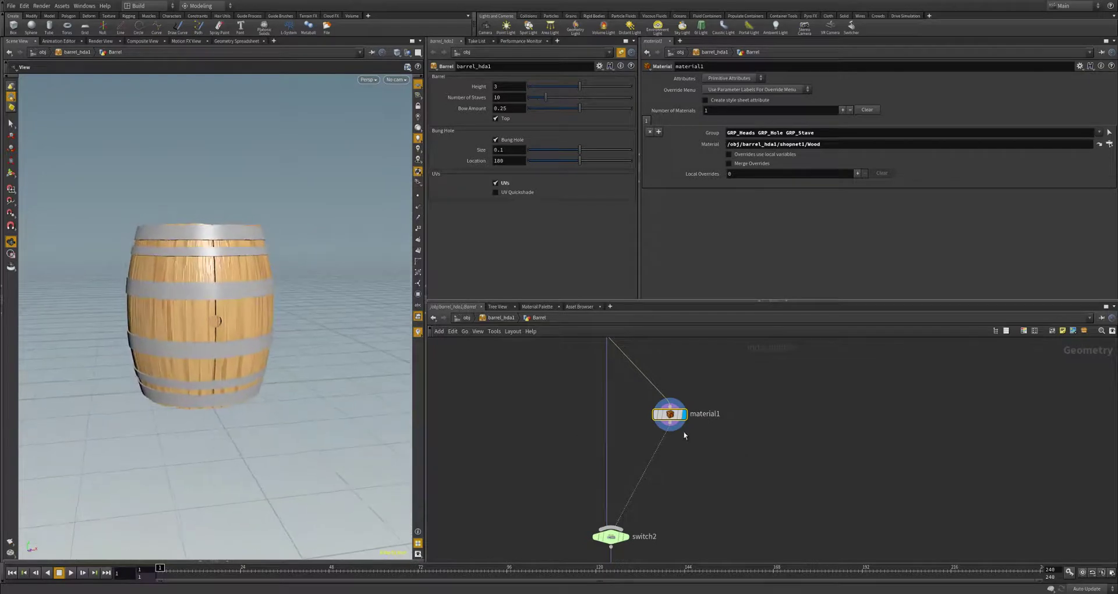
Set the display flag on Barrel_OUT, enable UV Quickshade, and return to /obj level.
middle_drag(706, 499, 694, 454)
click(627, 478)
click(623, 478)
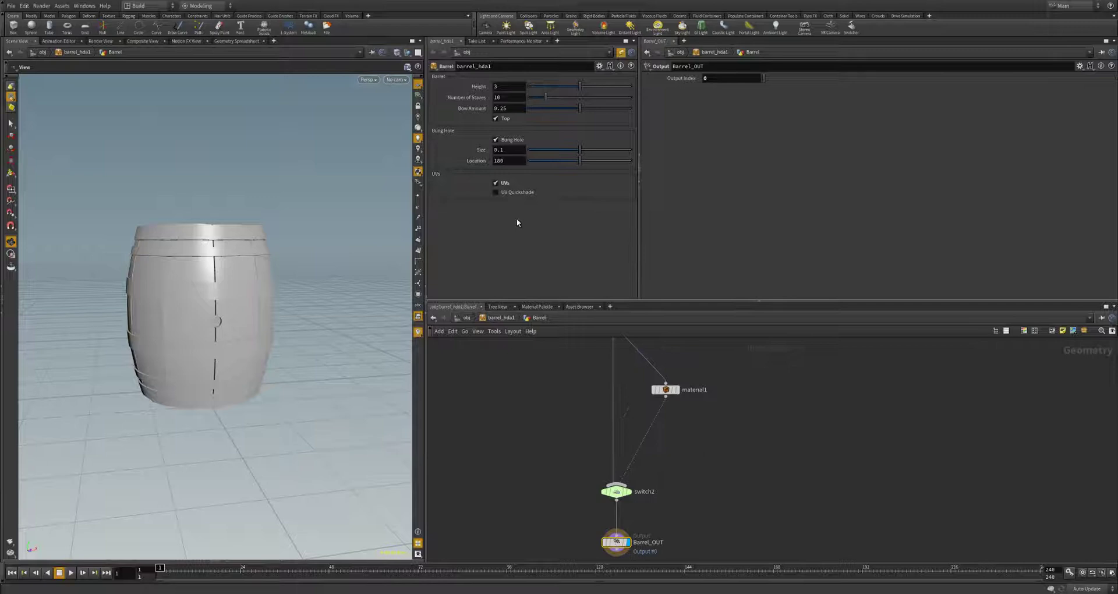
click(496, 192)
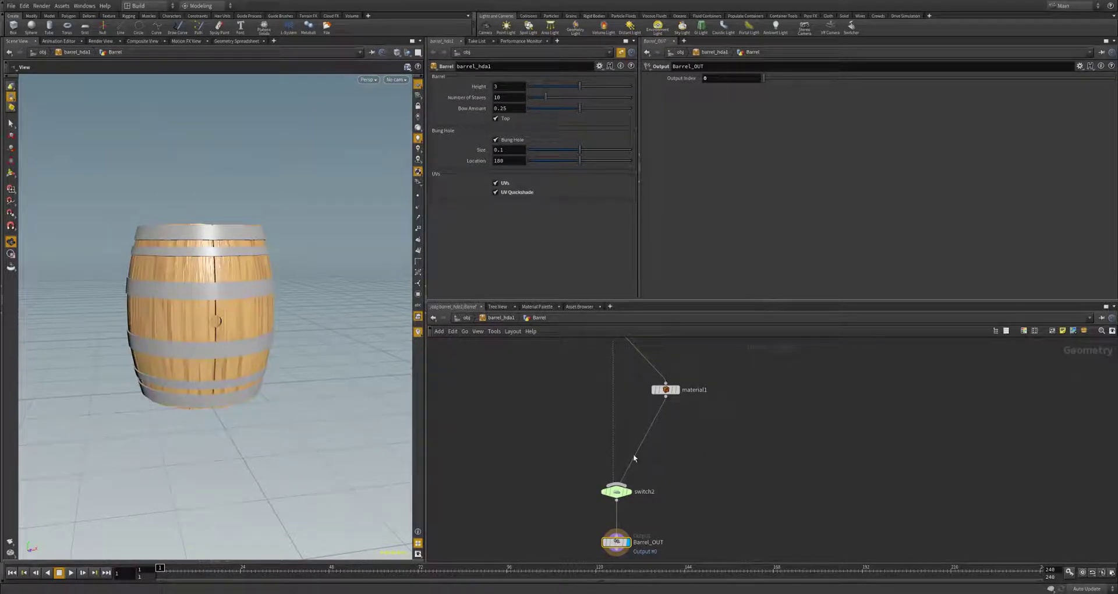
key(u)
key(u)
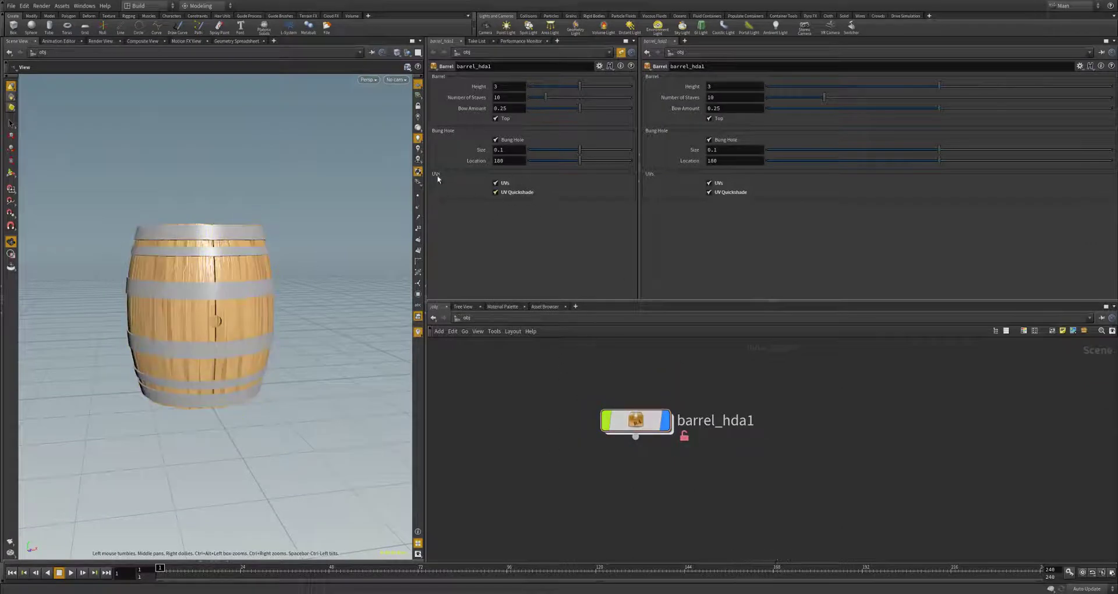
In barrel_hda1's Type Properties, rename the UVs folder to materials, labelled Materials.
right_click(641, 417)
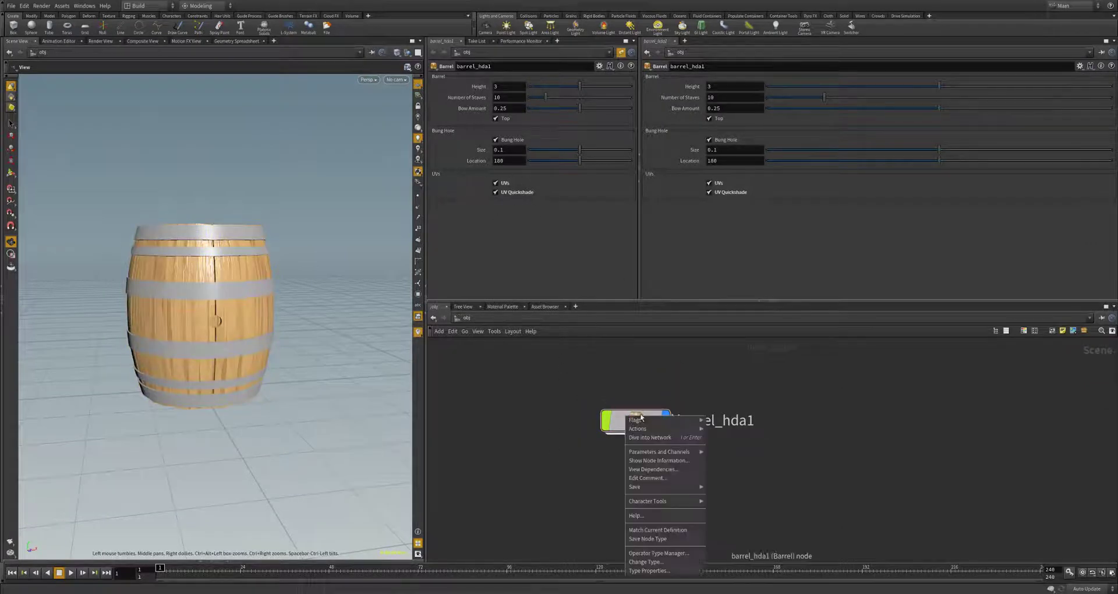
click(648, 570)
drag(619, 256, 483, 206)
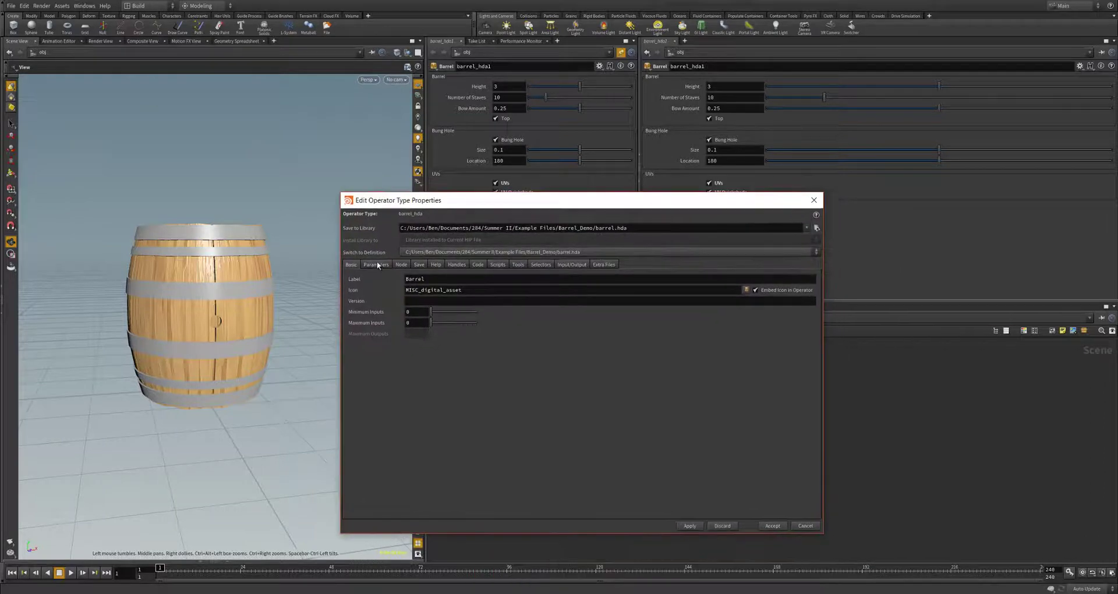
click(377, 264)
click(549, 375)
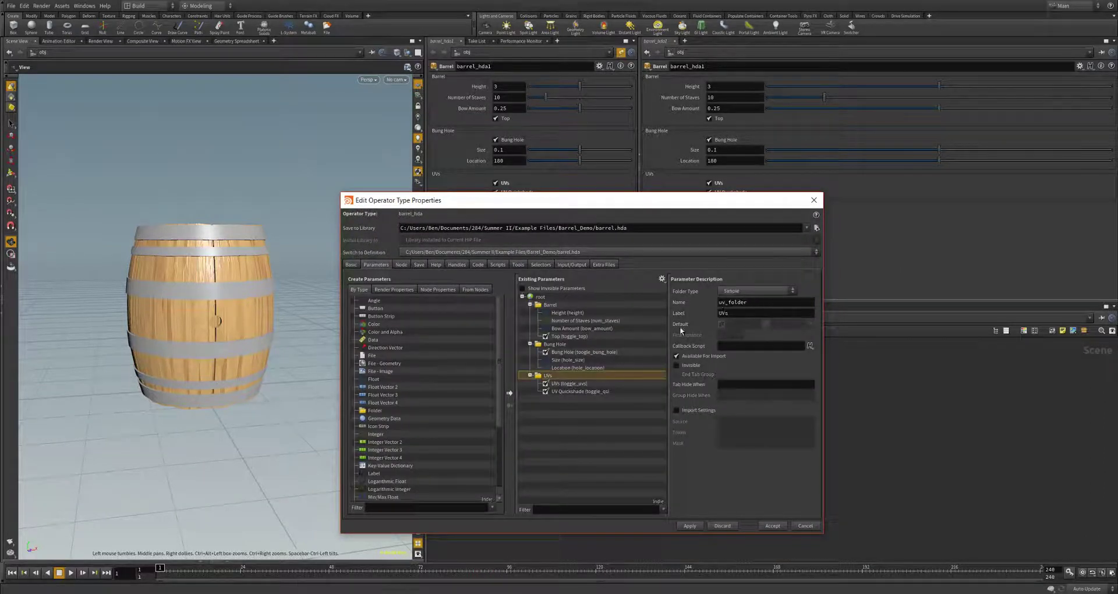
double_click(751, 303)
text(materialsMaterials)
Move the UVs toggle into the Materials folder, relabel UV Quickshade as Materials (toggle_mats), and accept.
drag(568, 383, 594, 399)
drag(570, 360, 561, 350)
click(581, 361)
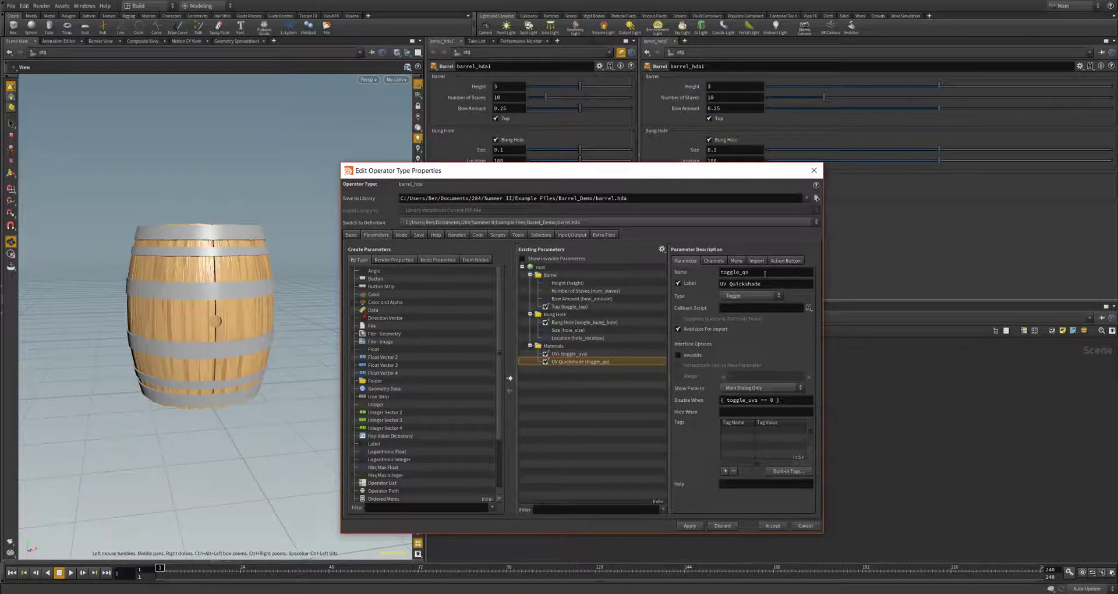
drag(753, 276, 745, 277)
drag(763, 283, 708, 285)
text(Materials)
click(689, 526)
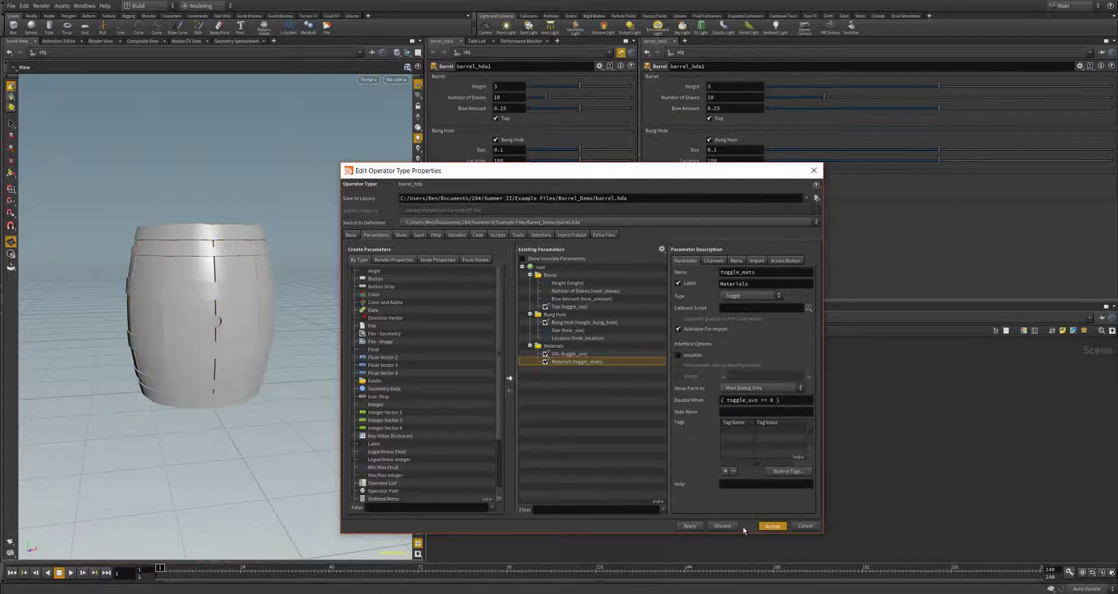
click(773, 525)
Switch the Materials and UVs toggles off and on, leaving both enabled, then view the barrel from above.
click(496, 192)
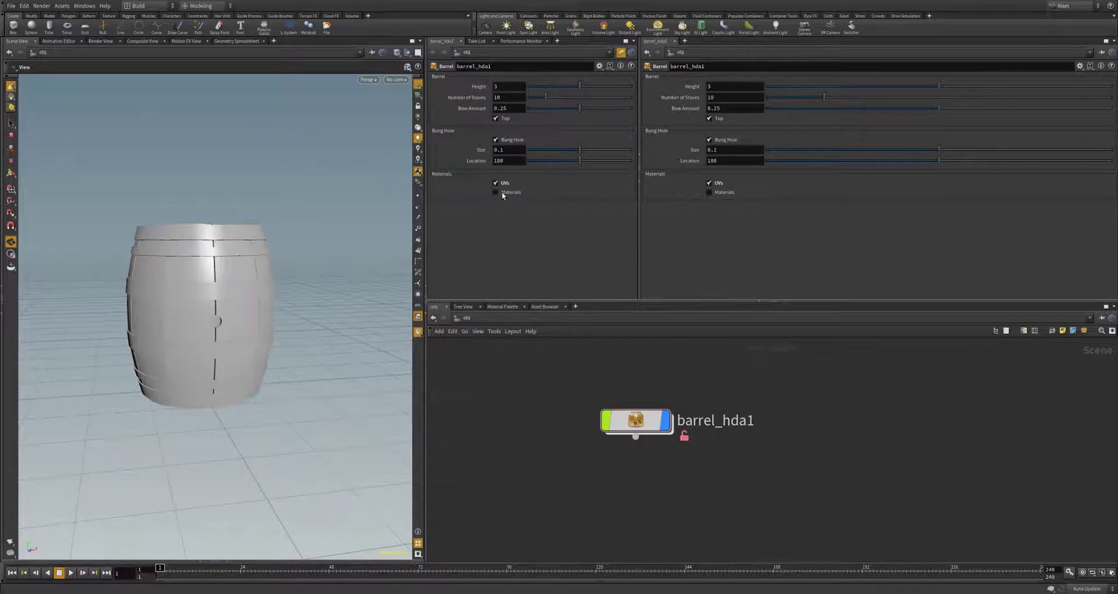
click(496, 193)
click(496, 192)
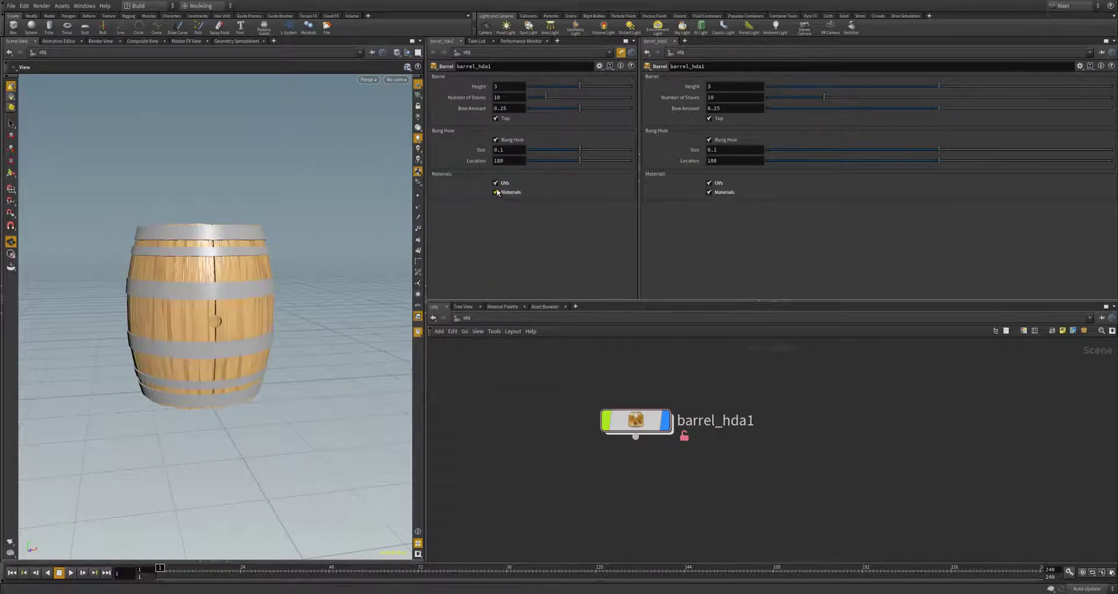
click(496, 183)
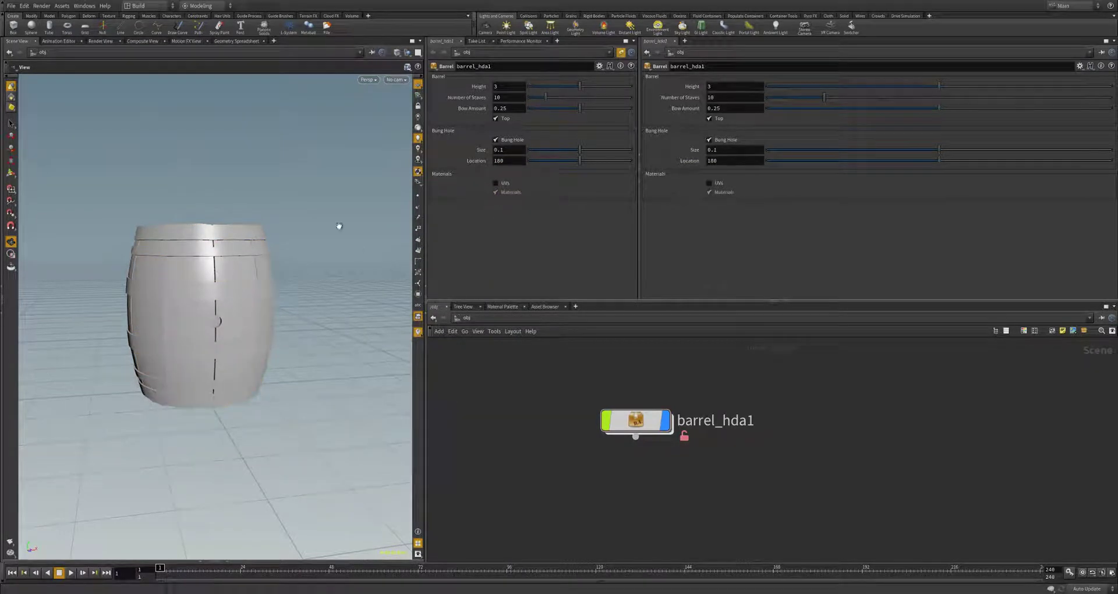
click(497, 183)
drag(277, 317, 281, 340)
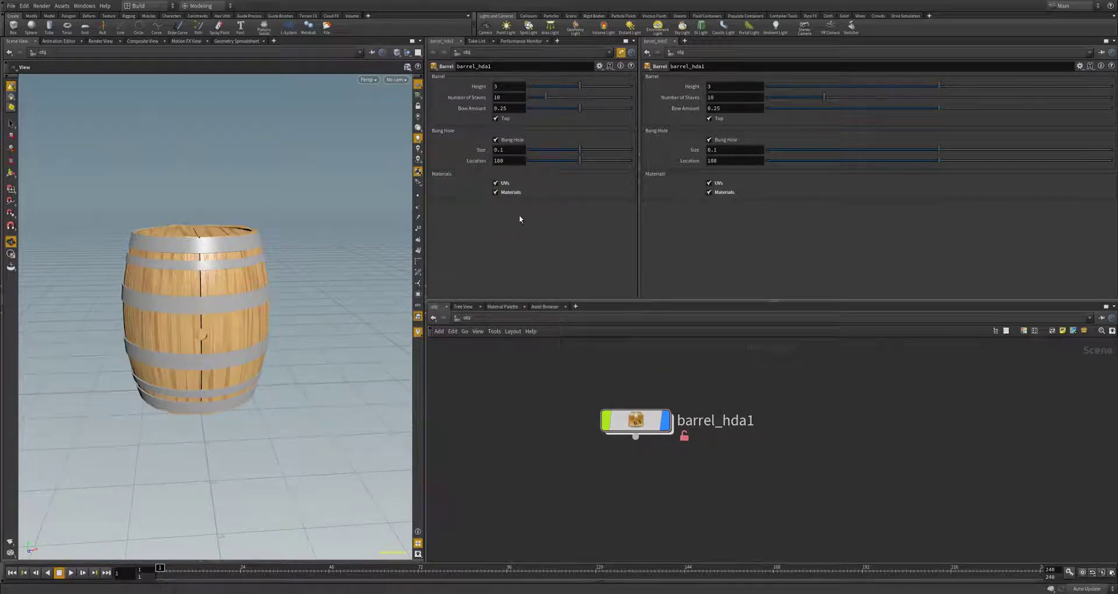
double_click(637, 421)
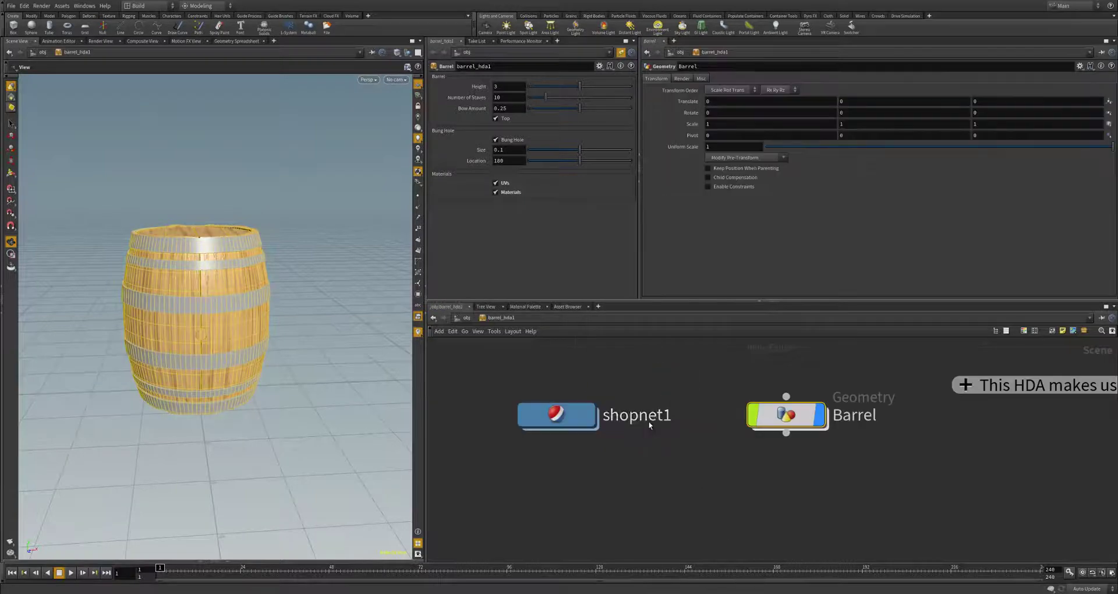
double_click(569, 417)
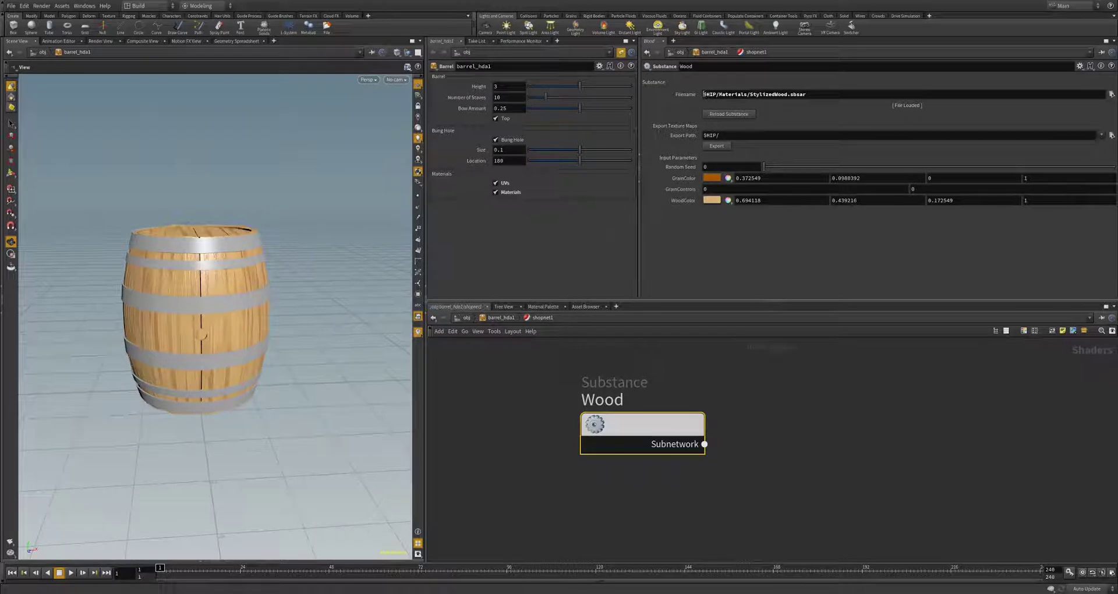
drag(703, 94, 817, 94)
drag(737, 96, 704, 94)
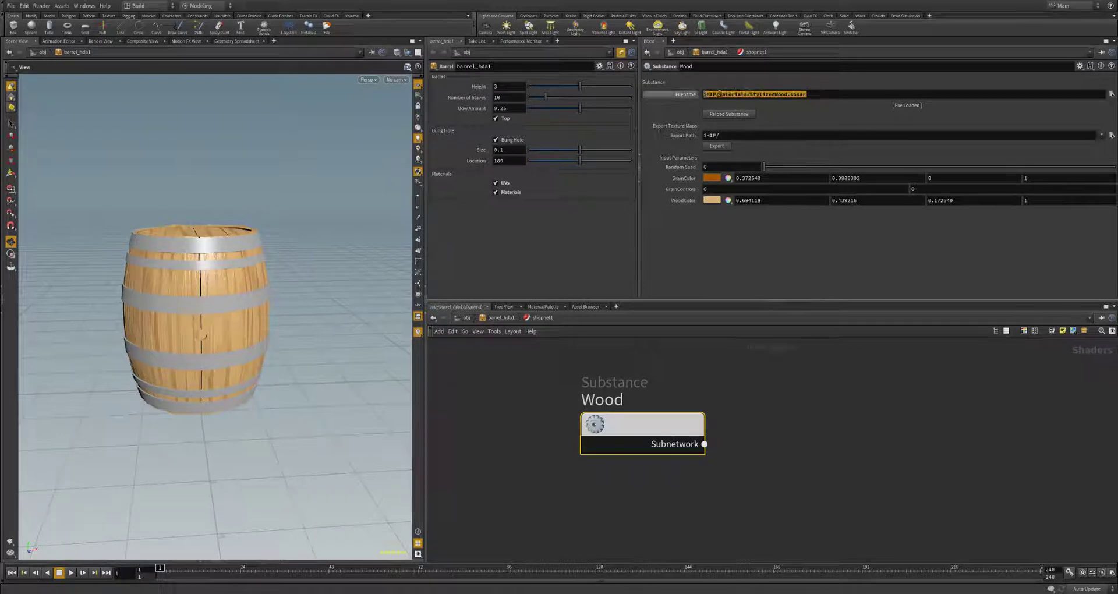
click(786, 116)
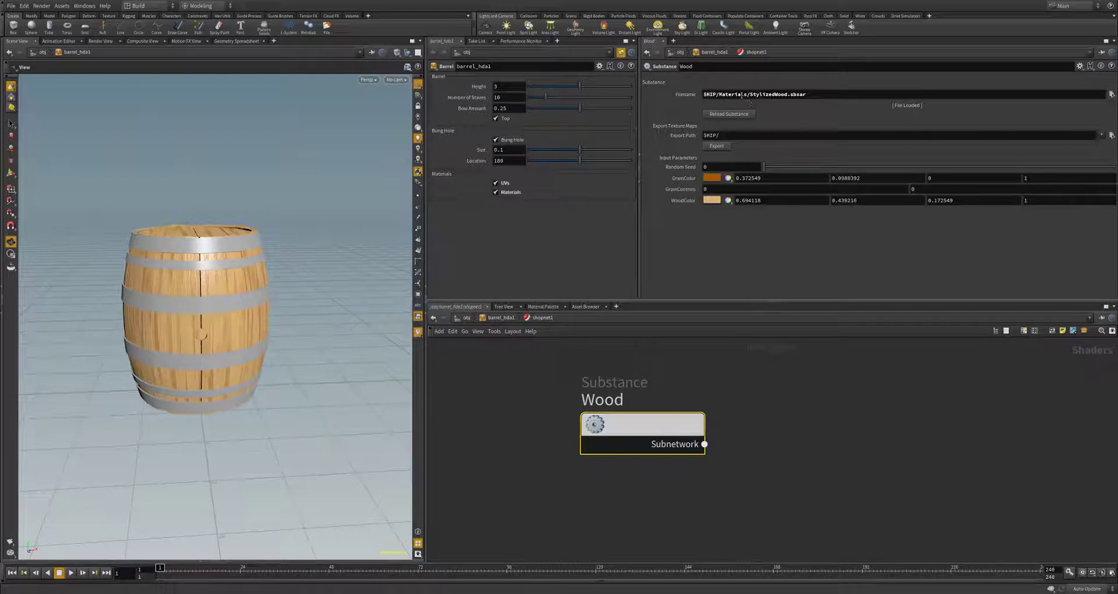
click(859, 419)
key(u)
key(u)
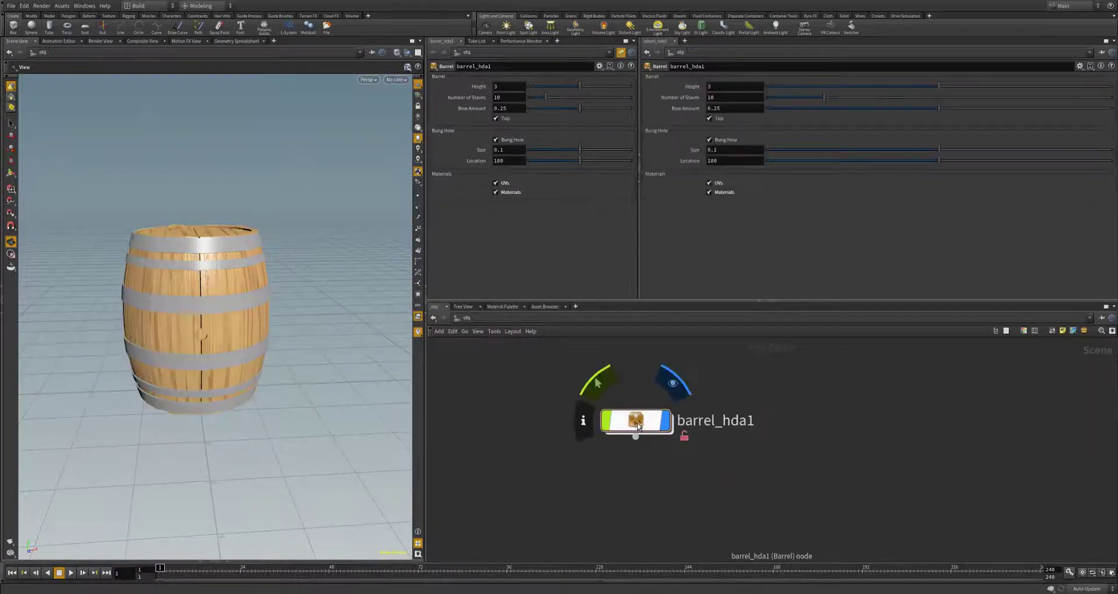
Embed StylizedWood.sbsar as an extra file in barrel_hda1's Type Properties and apply.
right_click(636, 425)
click(671, 578)
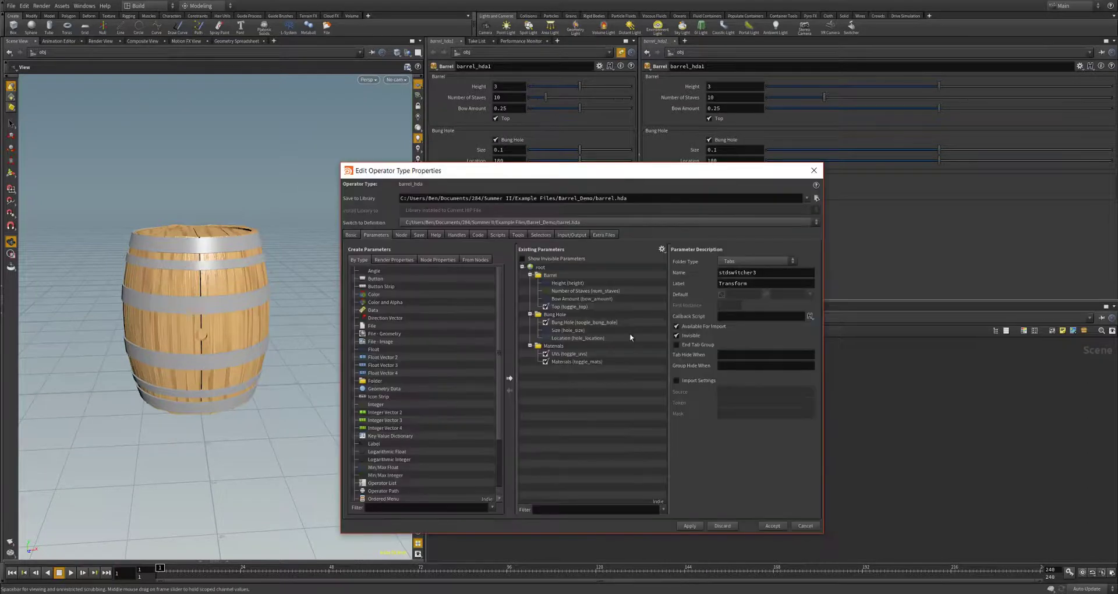
click(605, 235)
drag(595, 178, 519, 122)
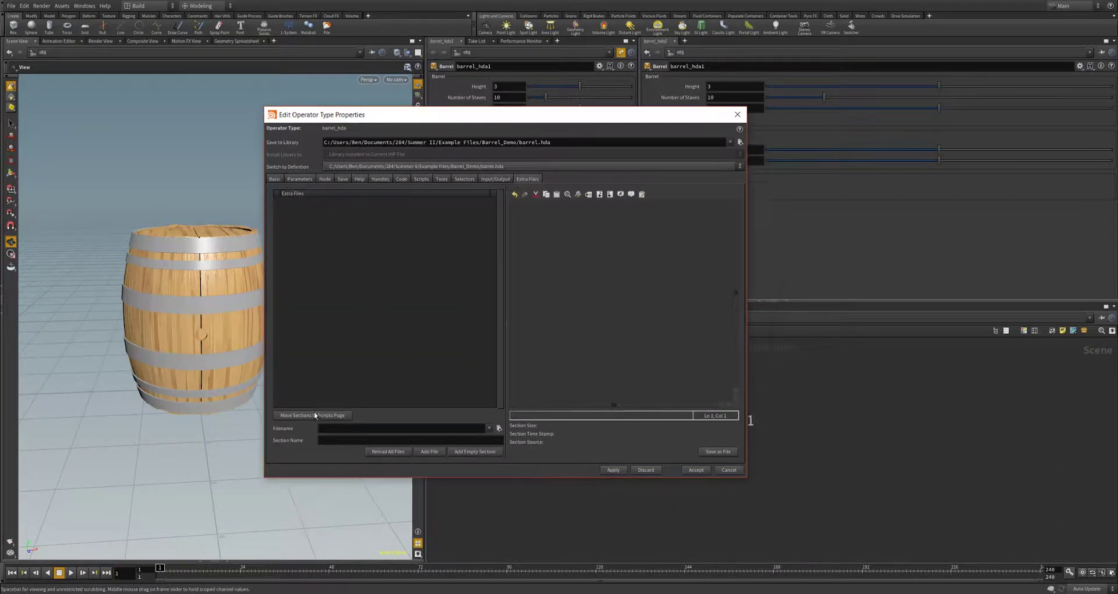
click(499, 429)
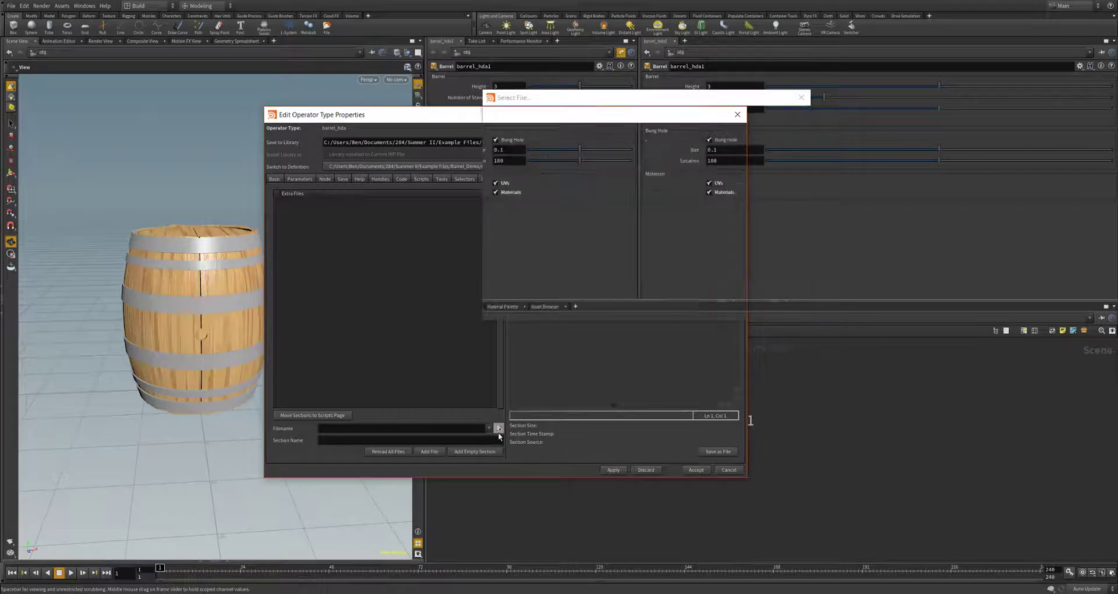
drag(582, 97, 499, 140)
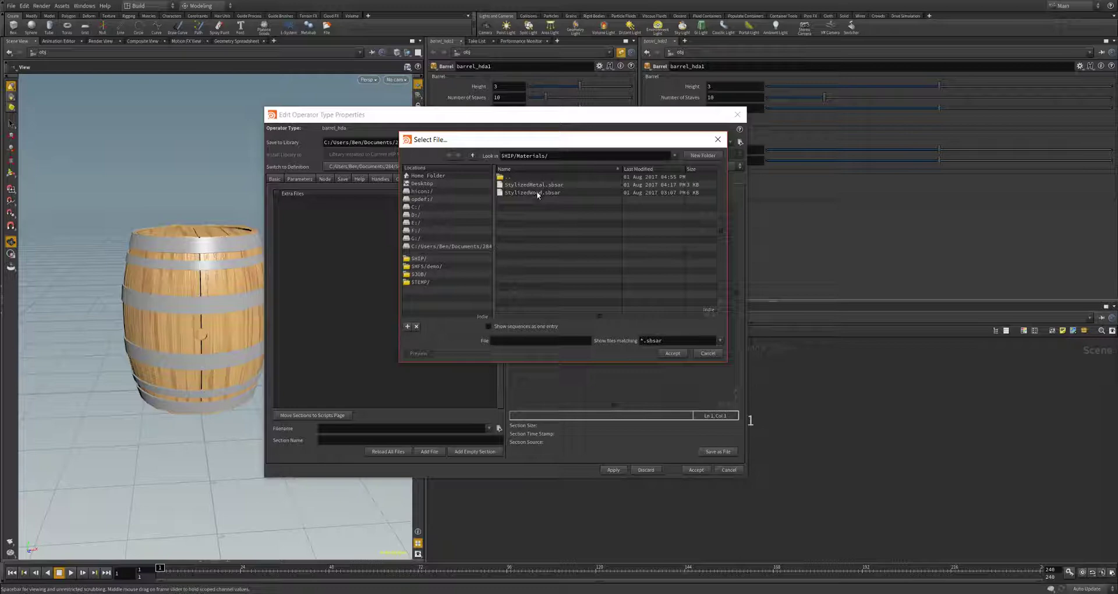
click(524, 193)
click(673, 353)
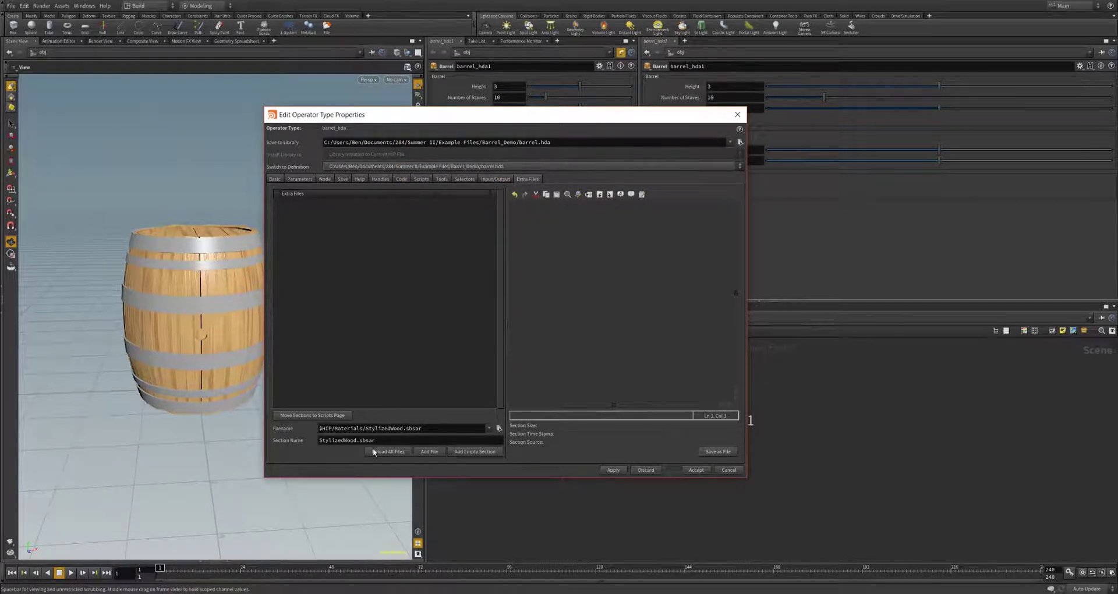
click(430, 452)
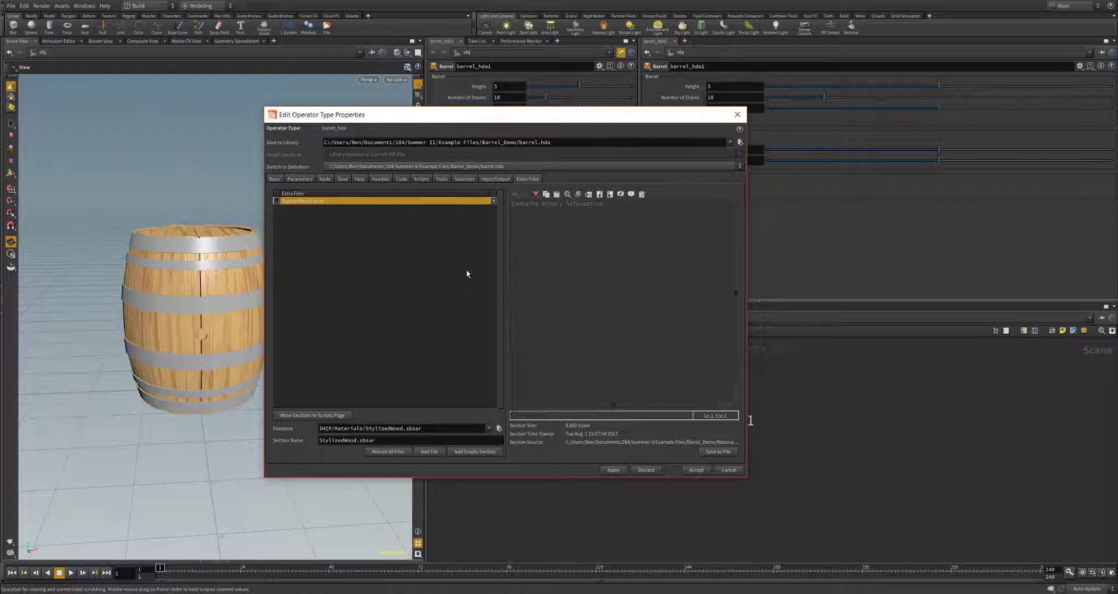
click(614, 470)
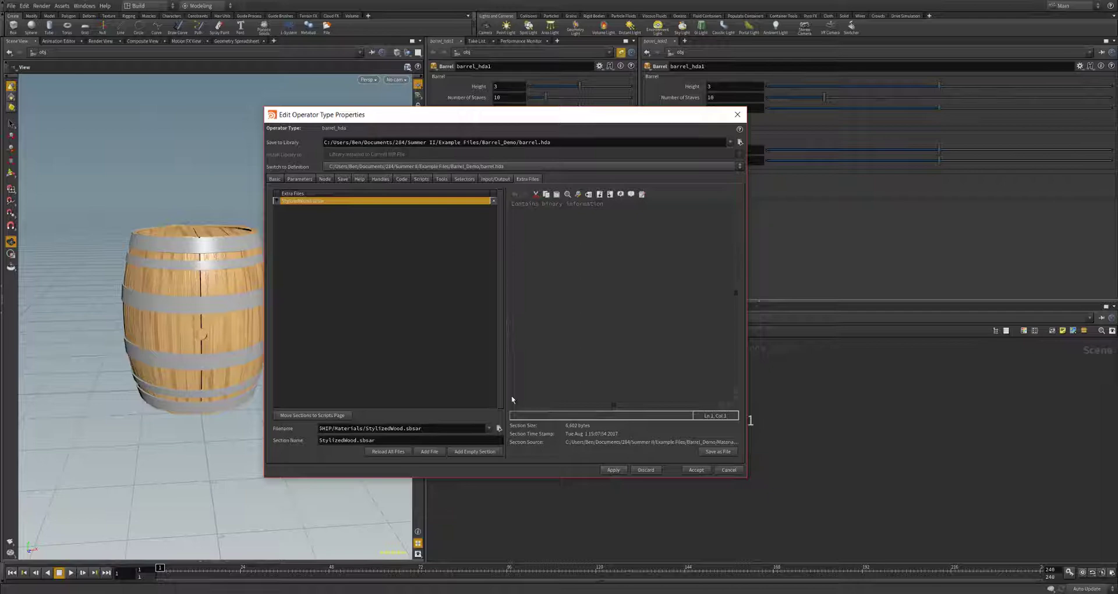
Embed StylizedMetal.sbsar as a second extra file, then apply and accept.
click(499, 428)
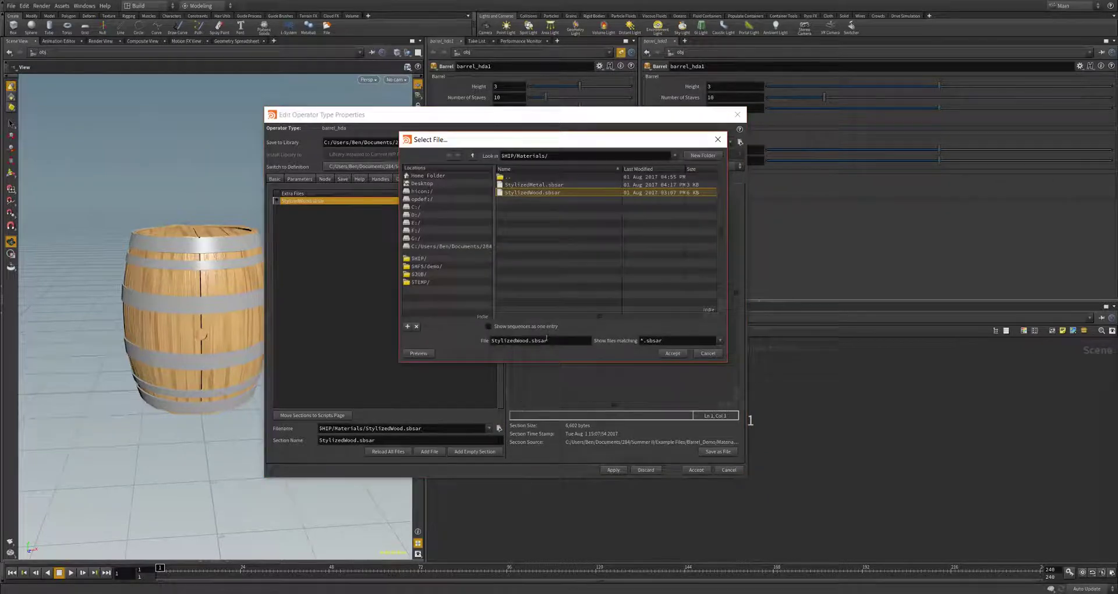
click(535, 184)
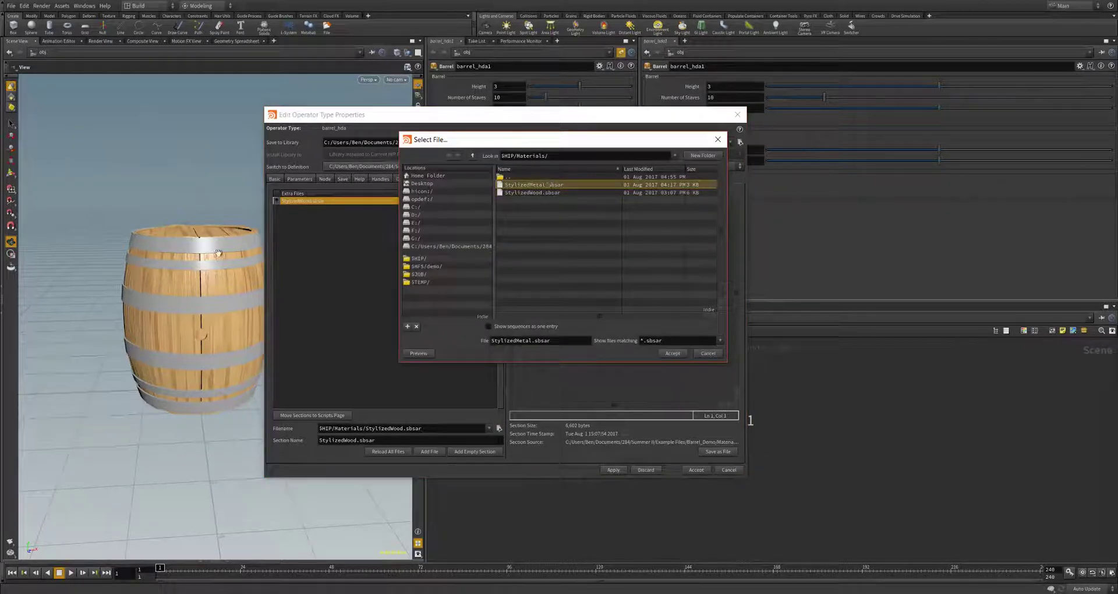
click(673, 353)
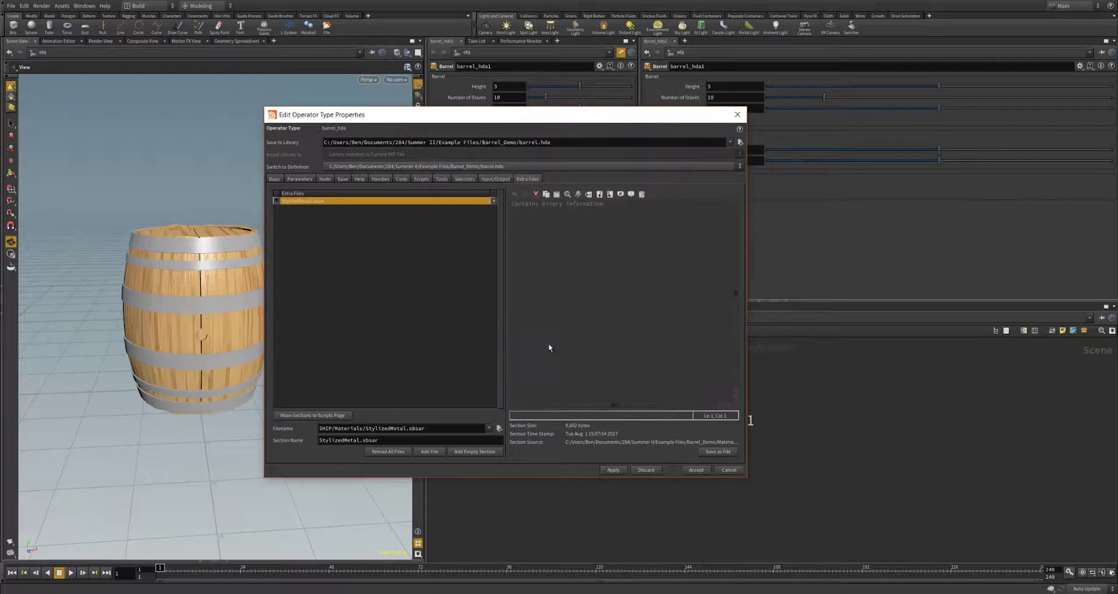
click(439, 453)
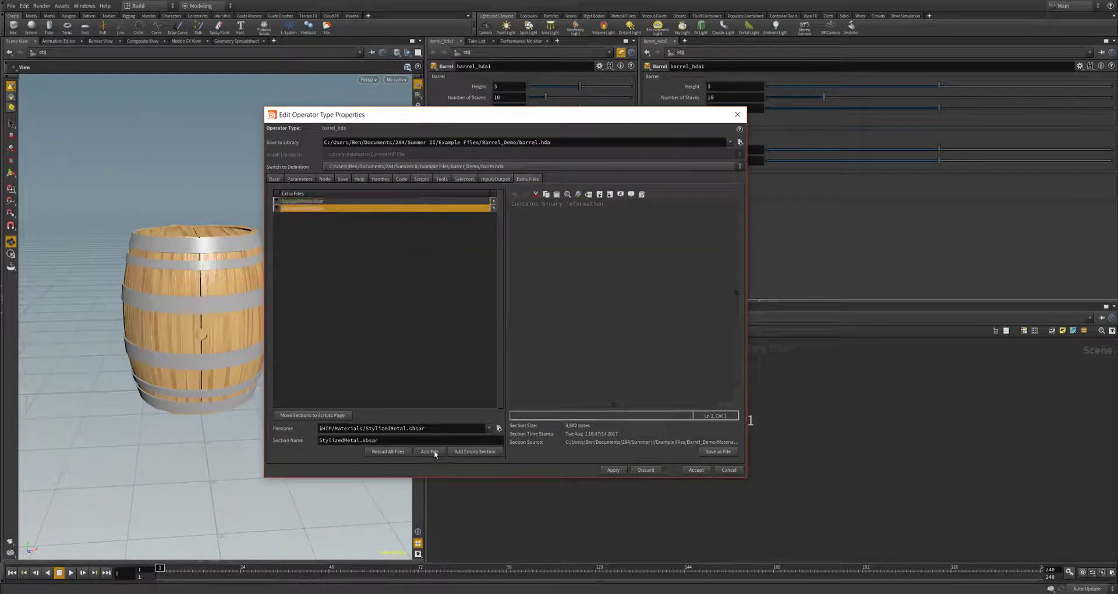
double_click(339, 200)
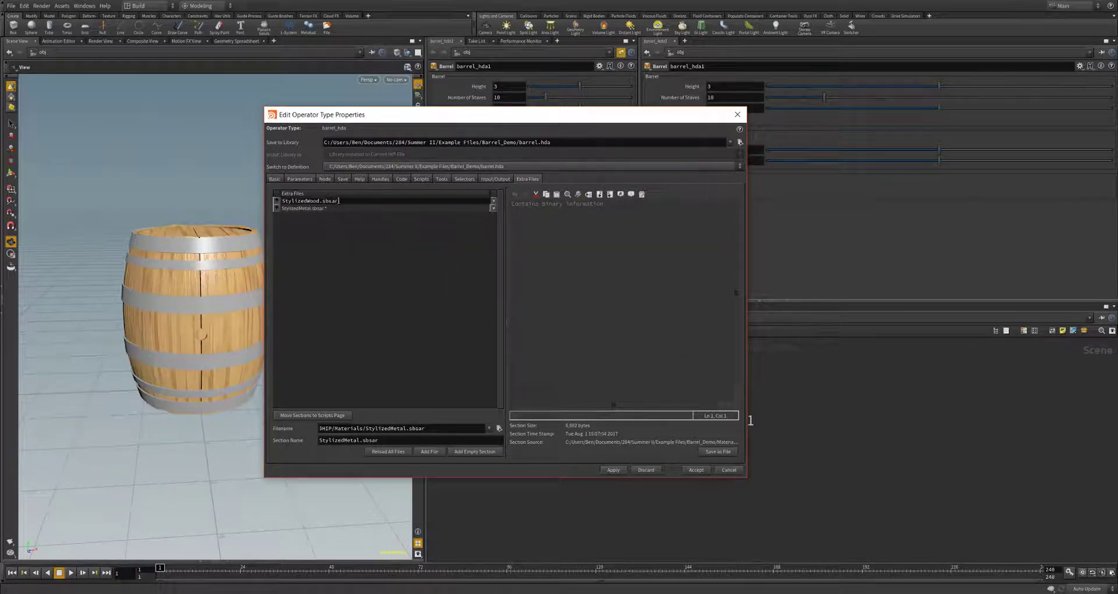
click(341, 207)
key(Return)
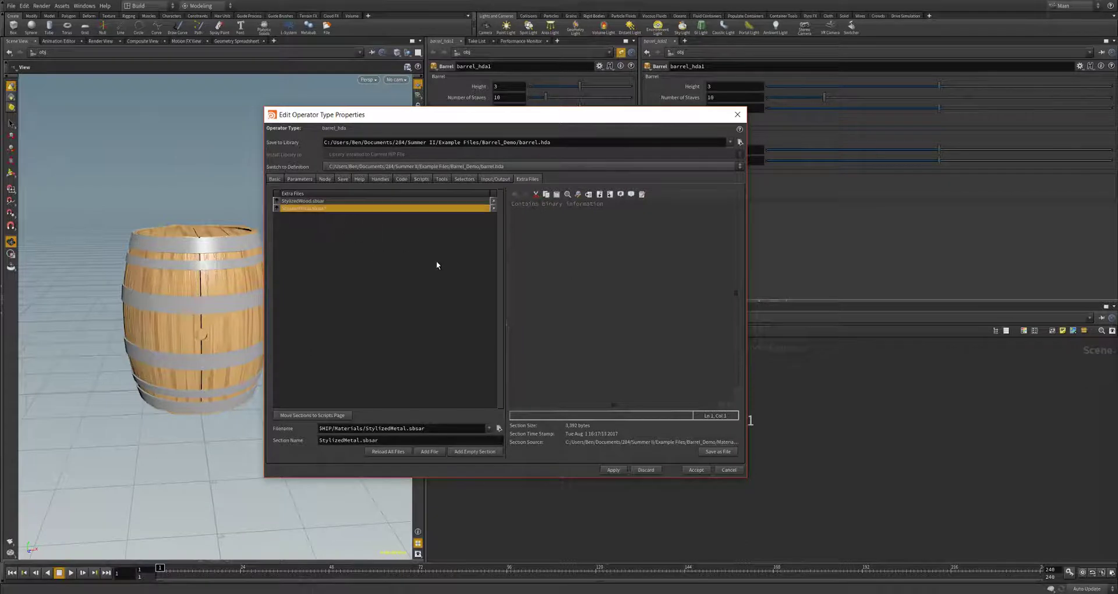
click(613, 470)
click(693, 470)
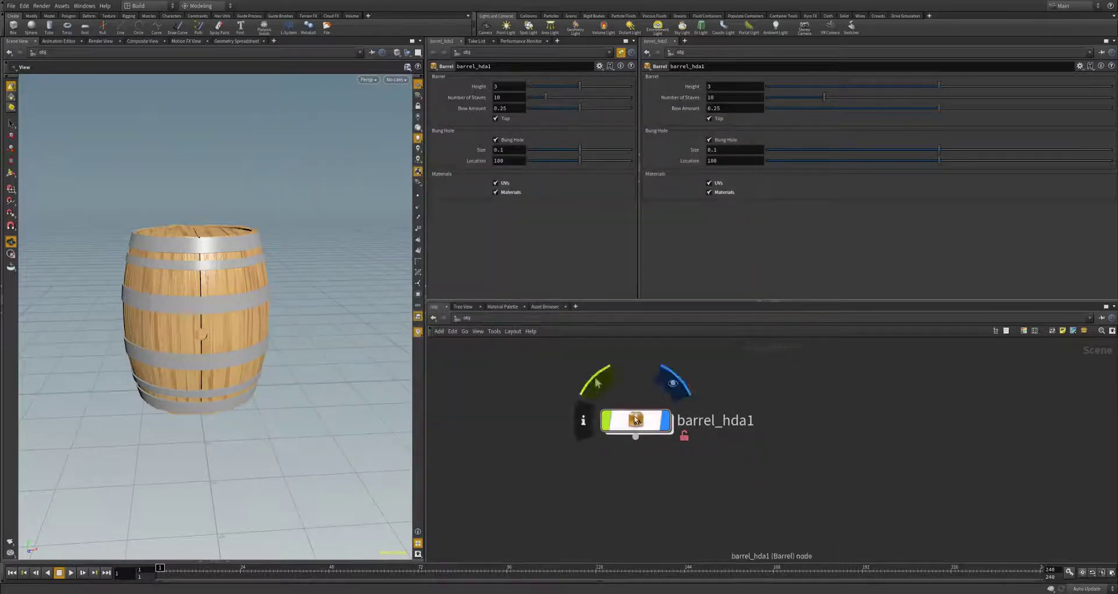
Change the Wood node's Filename to opdef:../../?StylizedWood.sbsar and reload the Substance.
double_click(636, 420)
double_click(594, 424)
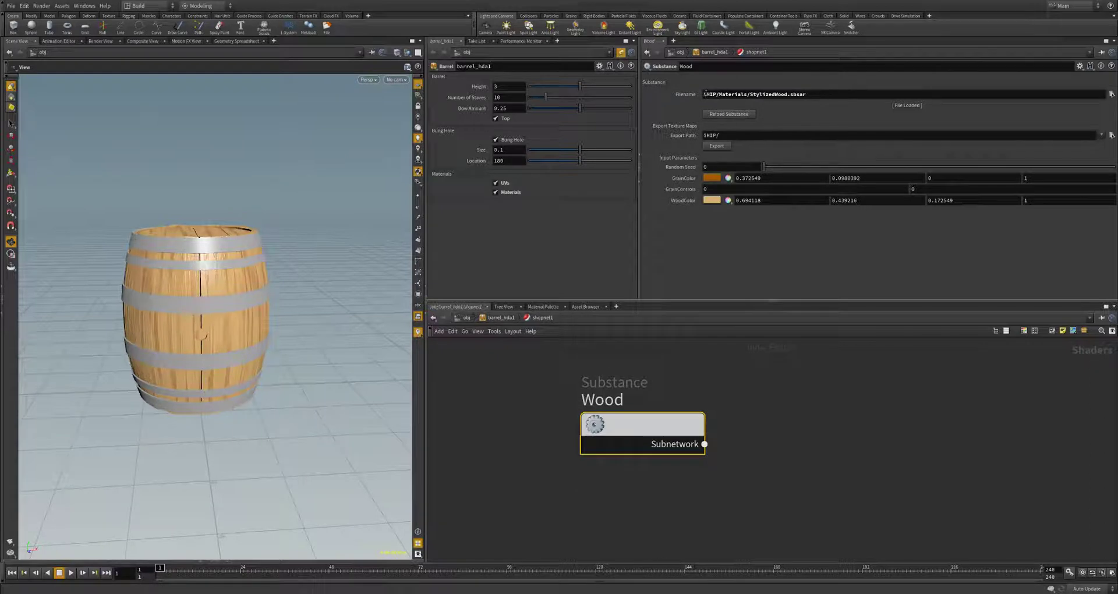
drag(702, 94, 818, 96)
click(834, 99)
drag(750, 94, 679, 96)
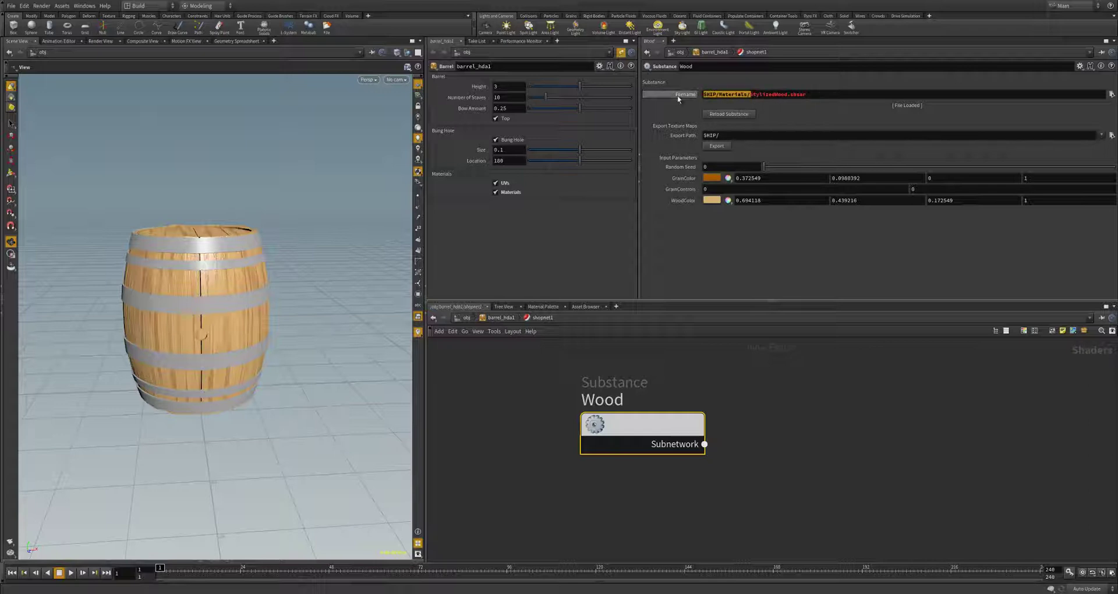
key(BackSpace)
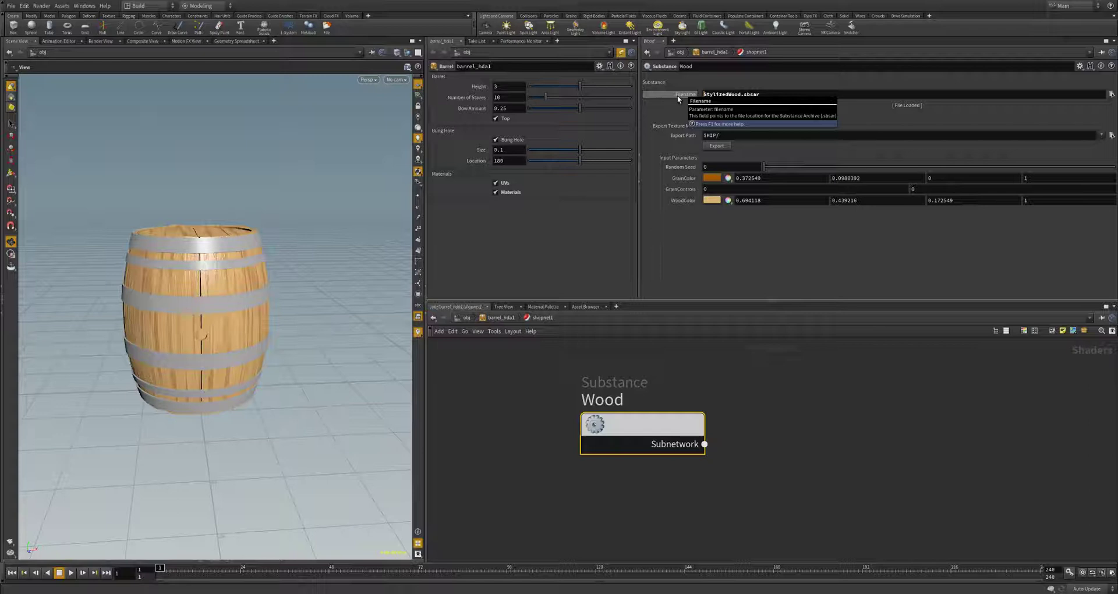
text(opdef:)
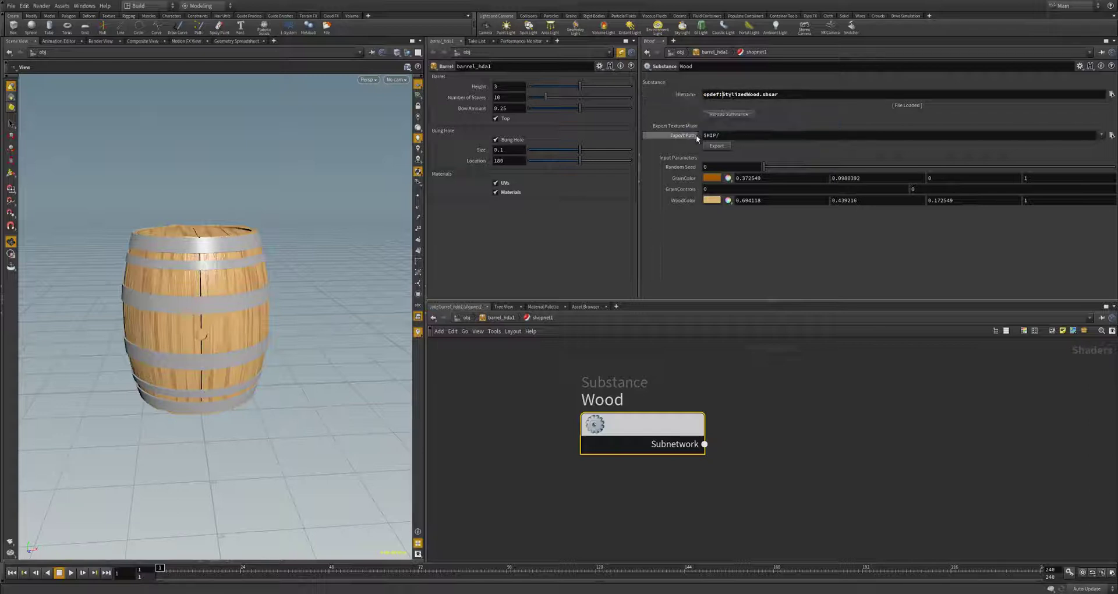
text(../)
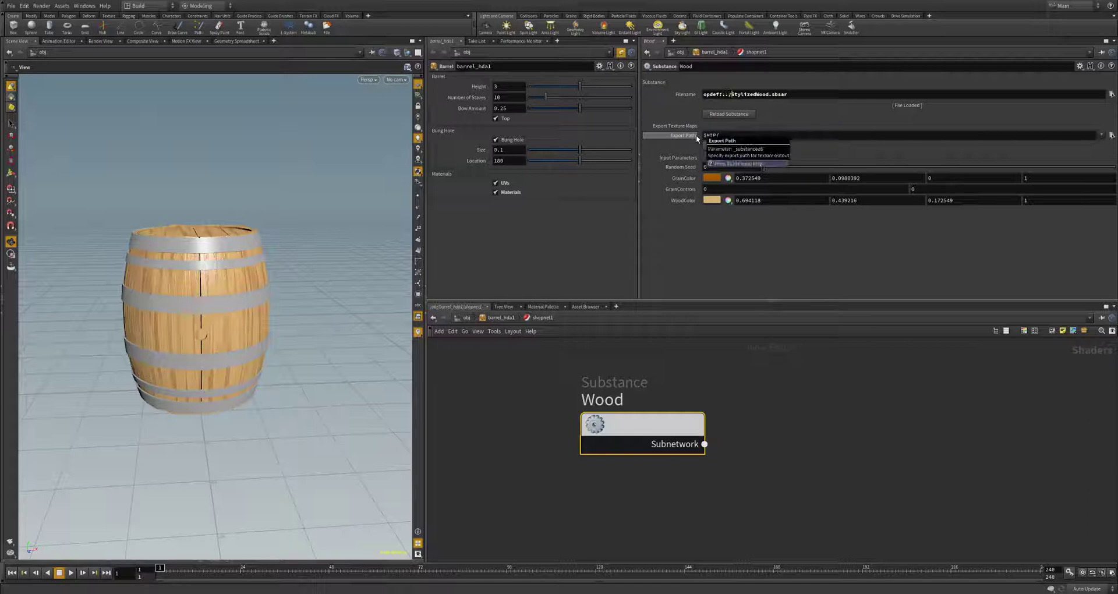
text(../)
text(?)
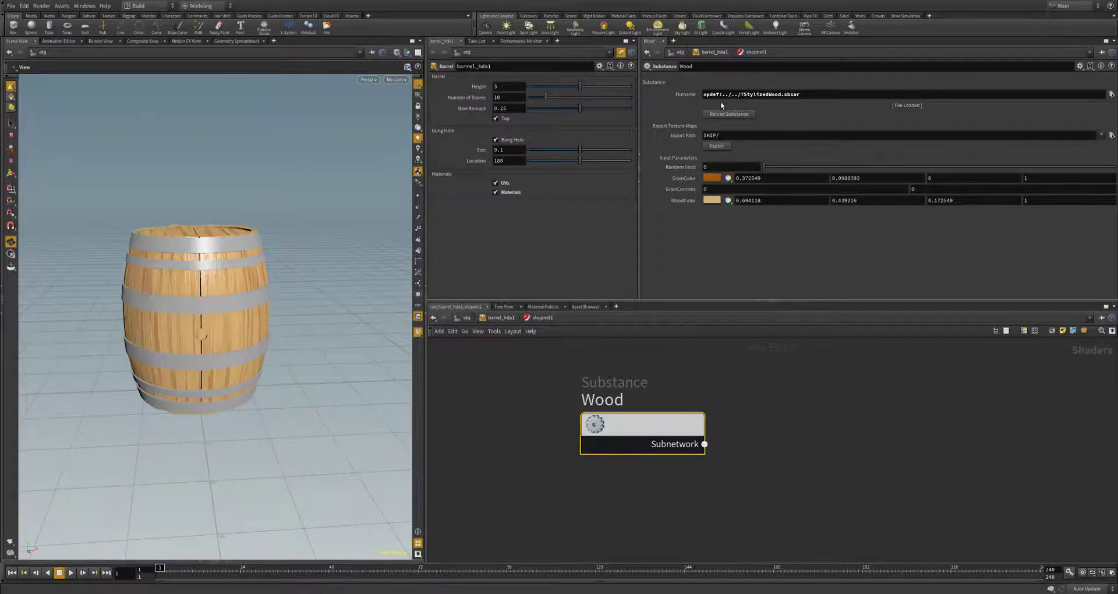
key(Return)
click(746, 115)
drag(228, 298, 253, 301)
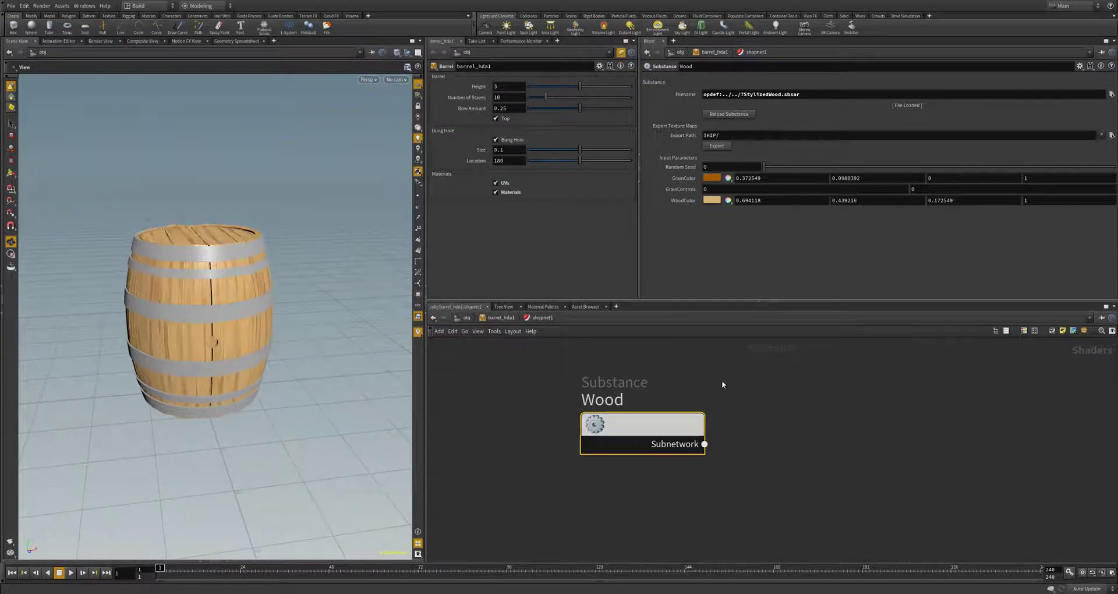
Add a new Substance node below Wood and name it Metal.
middle_drag(760, 457, 732, 425)
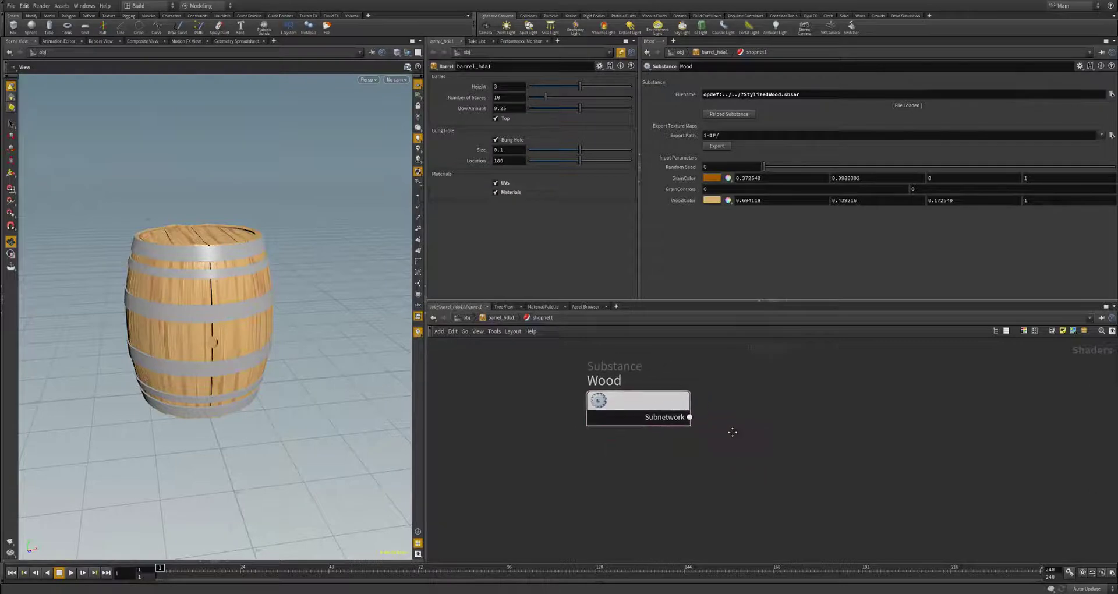
key(Tab)
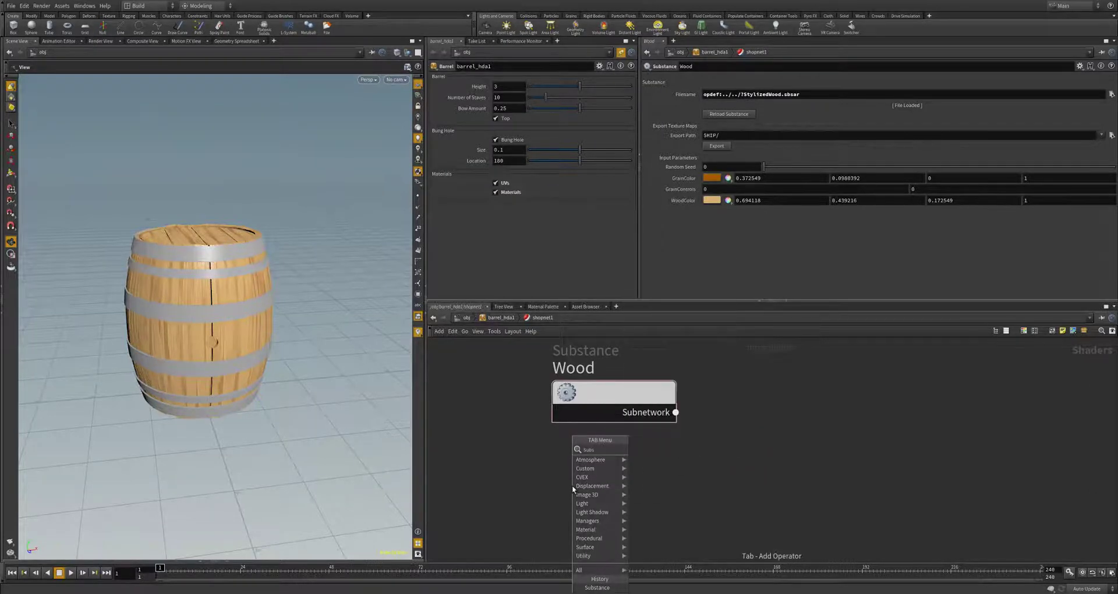
key(Return)
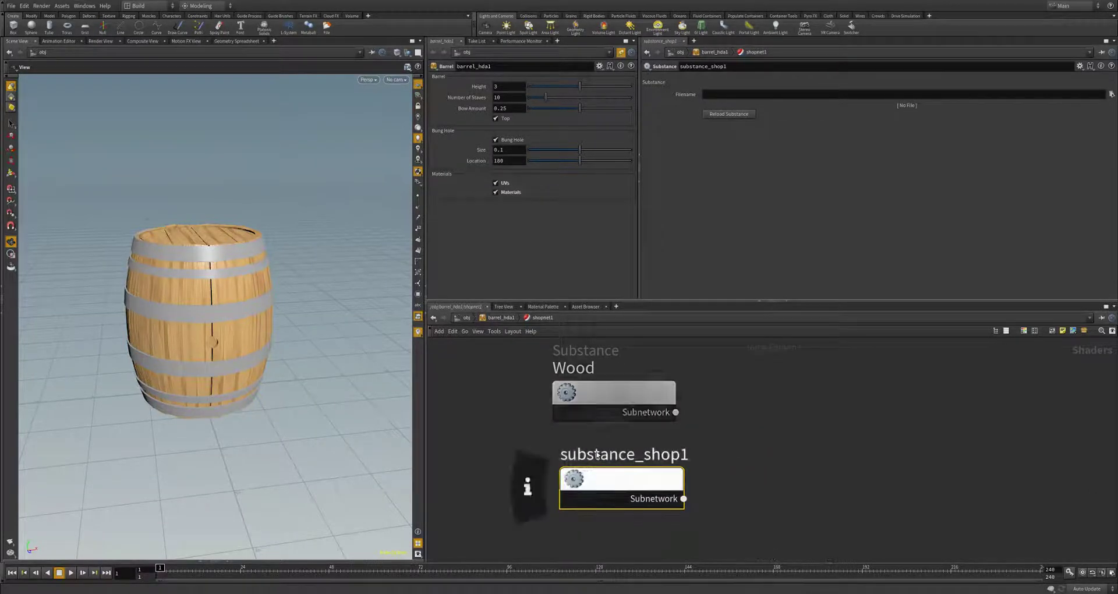
double_click(598, 455)
text(Metal)
key(Return)
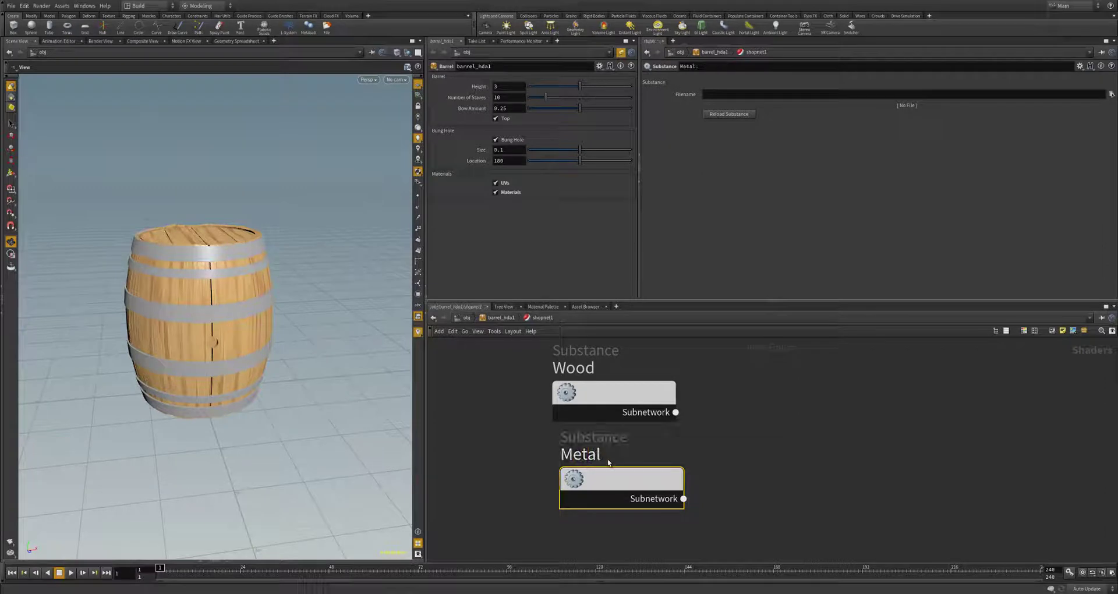
drag(607, 469, 598, 469)
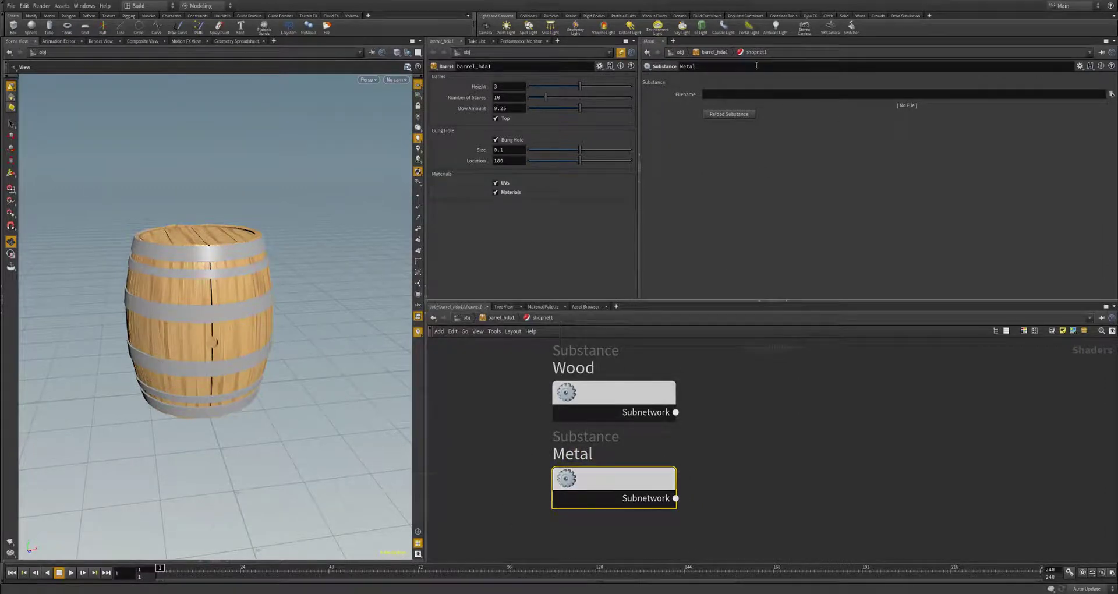
Set Metal's Filename to the embedded opdef:../../?StylizedMetal.sbsar.
click(742, 93)
text(opdef:../../[StylizedMetal.sbsar)
key(Return)
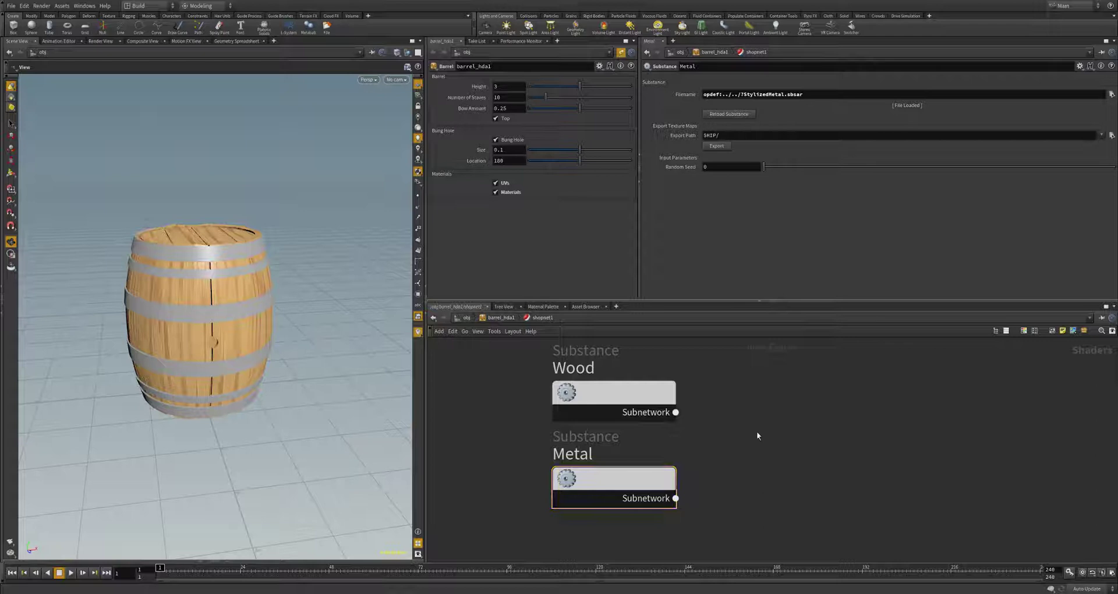
scroll(756, 429, down, 1)
Inside the Barrel geometry, insert a new Material node on the wire after material1.
key(u)
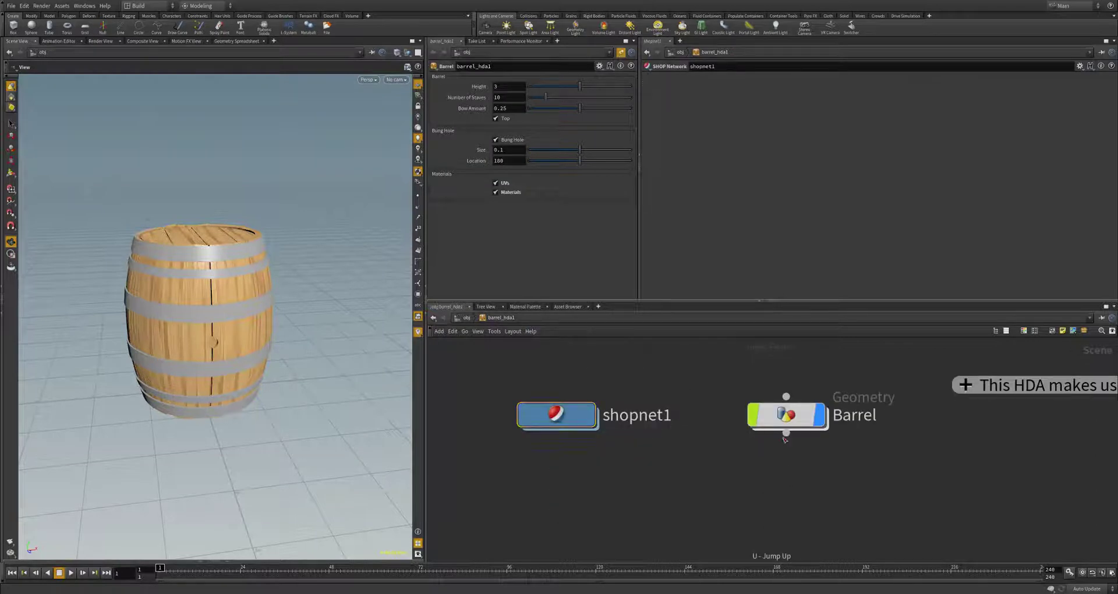
double_click(786, 414)
click(666, 389)
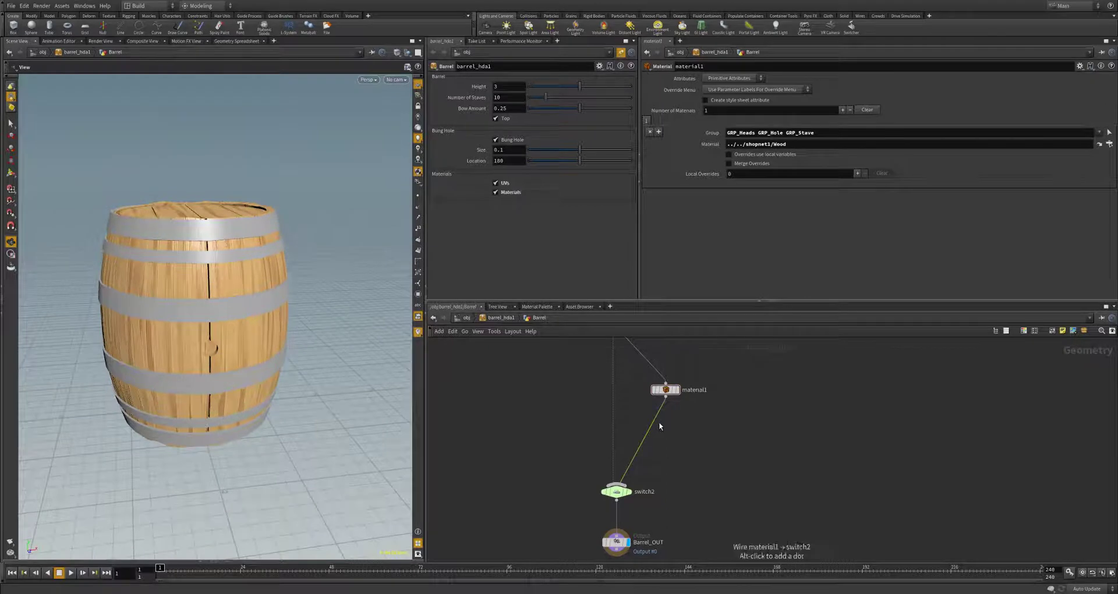
key(Tab)
text(mat)
key(Return)
click(661, 422)
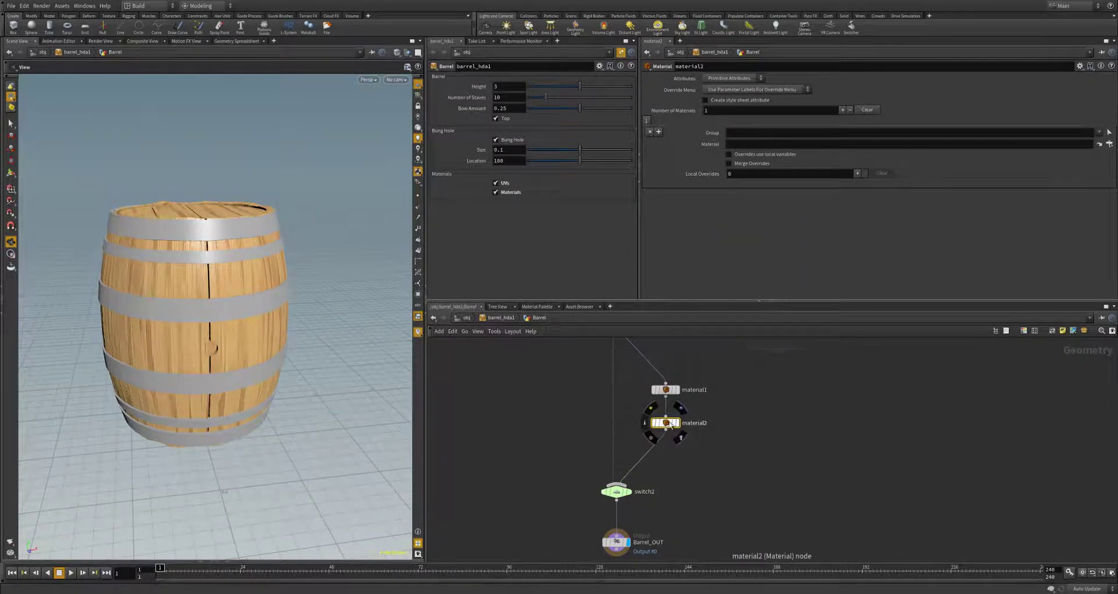
Rename material1 to Wood_Mat and material2 to Metal_Mat.
double_click(699, 390)
text(Wood)
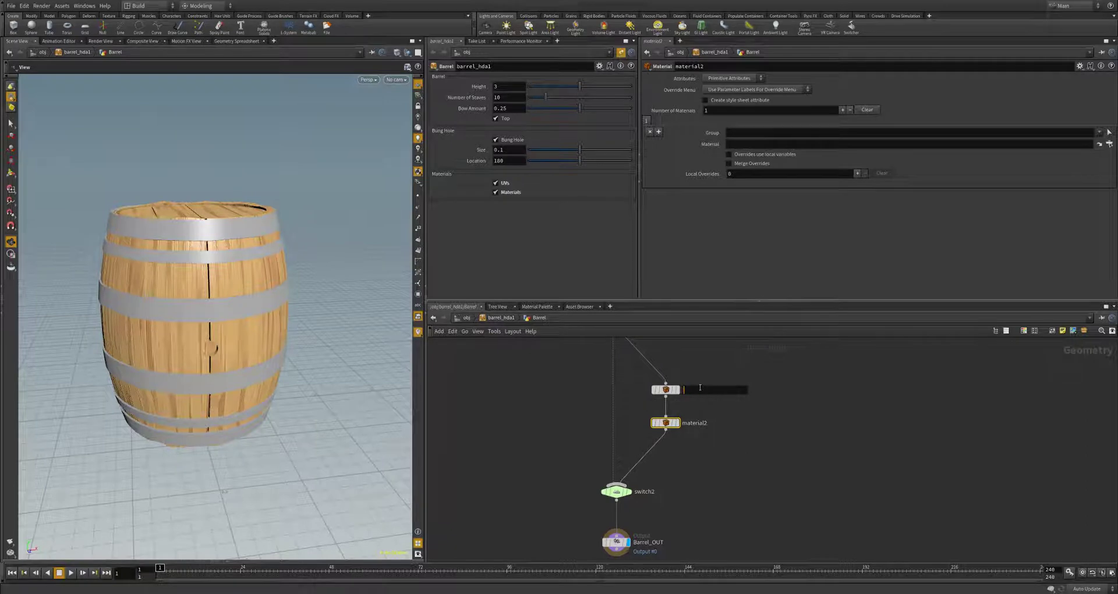
text(_Mat)
key(Return)
double_click(693, 422)
text(Met)
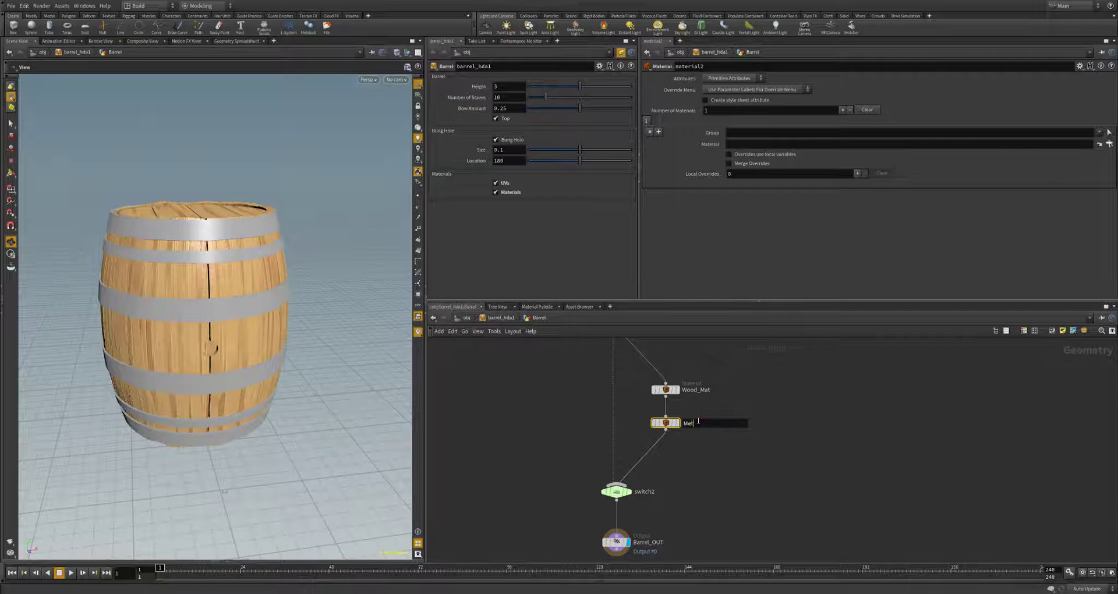
text(al_Mat)
key(Return)
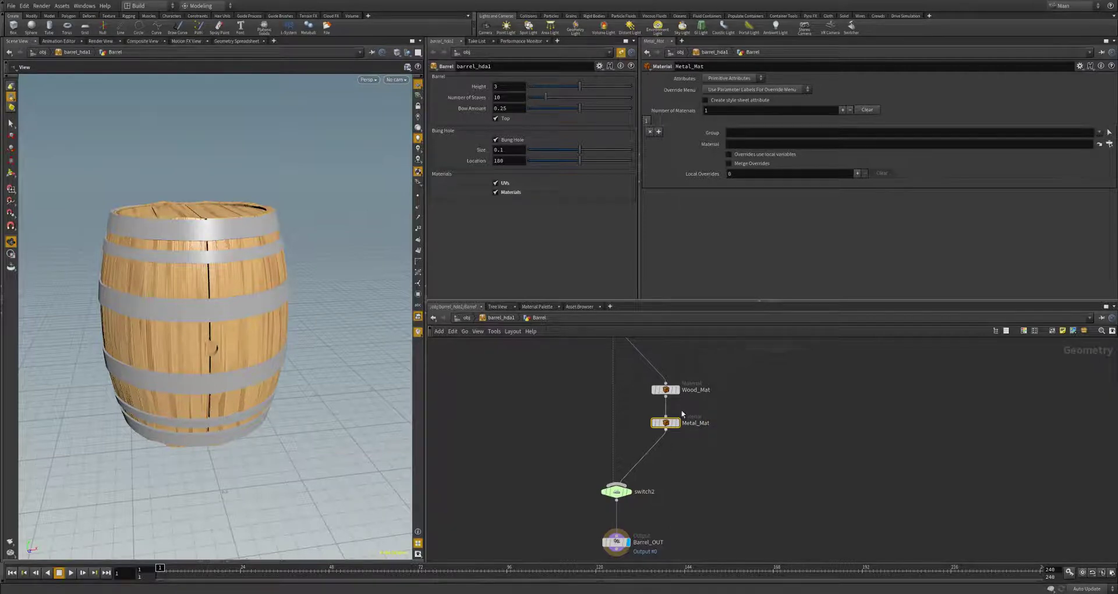
Make Metal_Mat assign /obj/barrel_hda1/shopnet1/Metal to the GRP_Hoops group.
click(1100, 133)
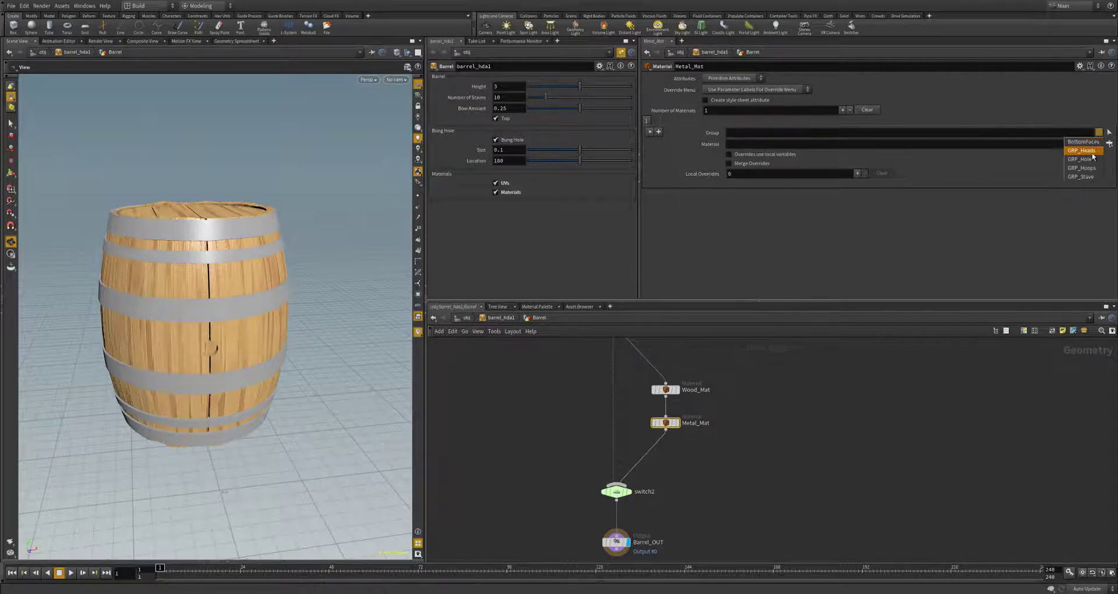
click(1082, 177)
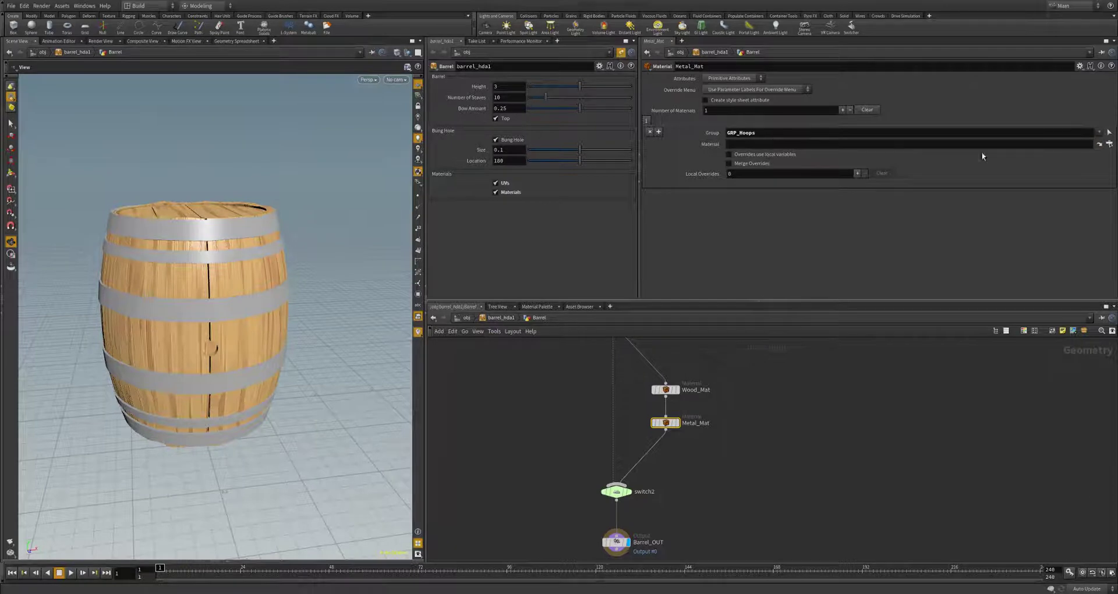
click(1109, 144)
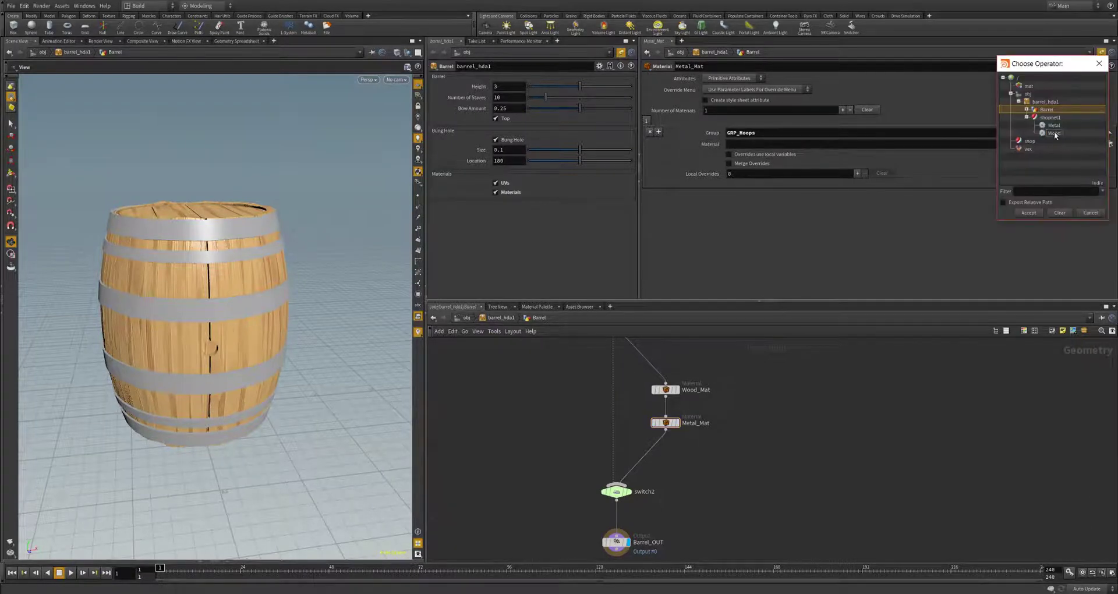
click(1054, 134)
click(1052, 126)
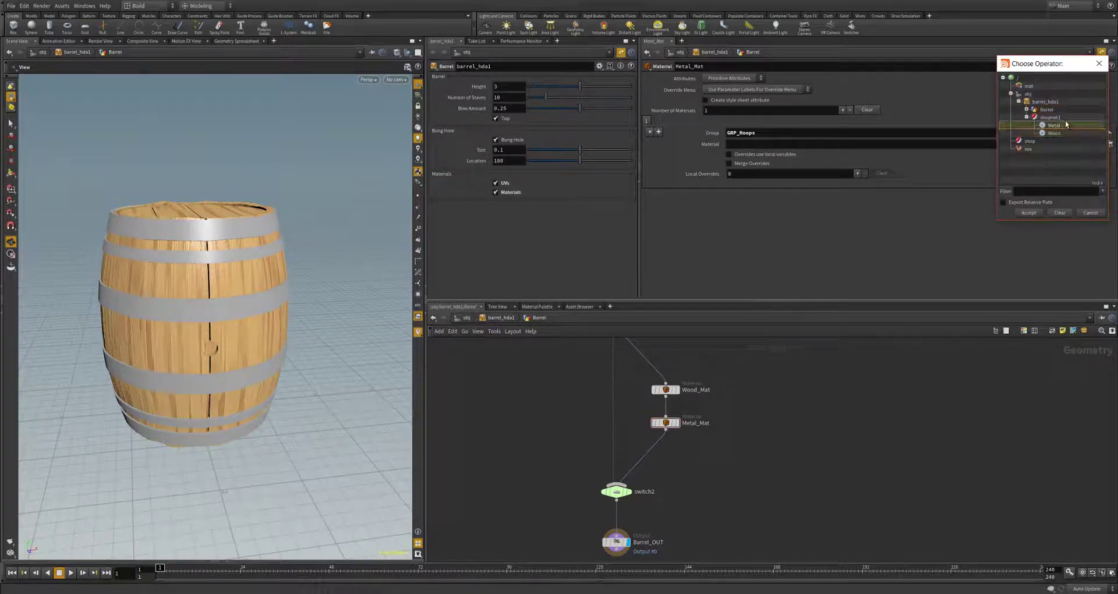
click(1028, 213)
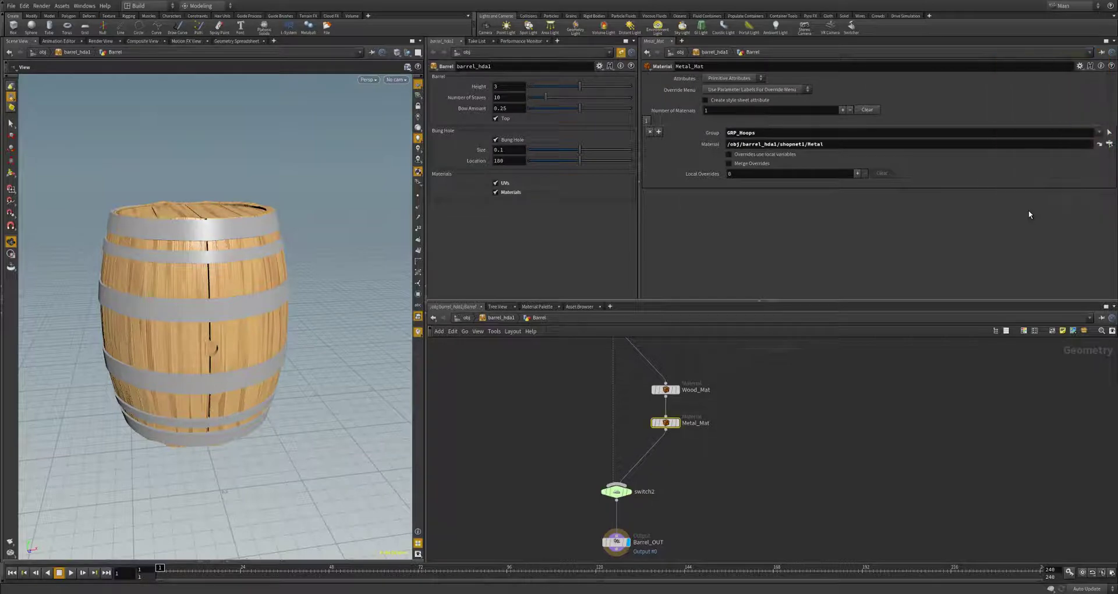
Re-enable materials and orbit the barrel to check the hoops.
drag(221, 291, 297, 290)
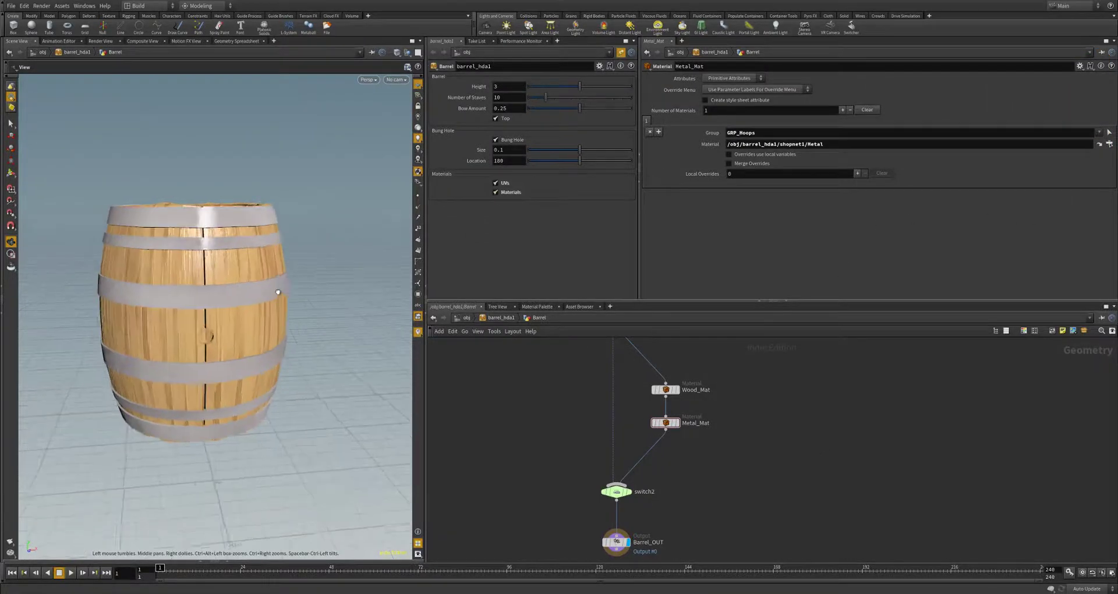
click(495, 193)
drag(379, 257, 259, 276)
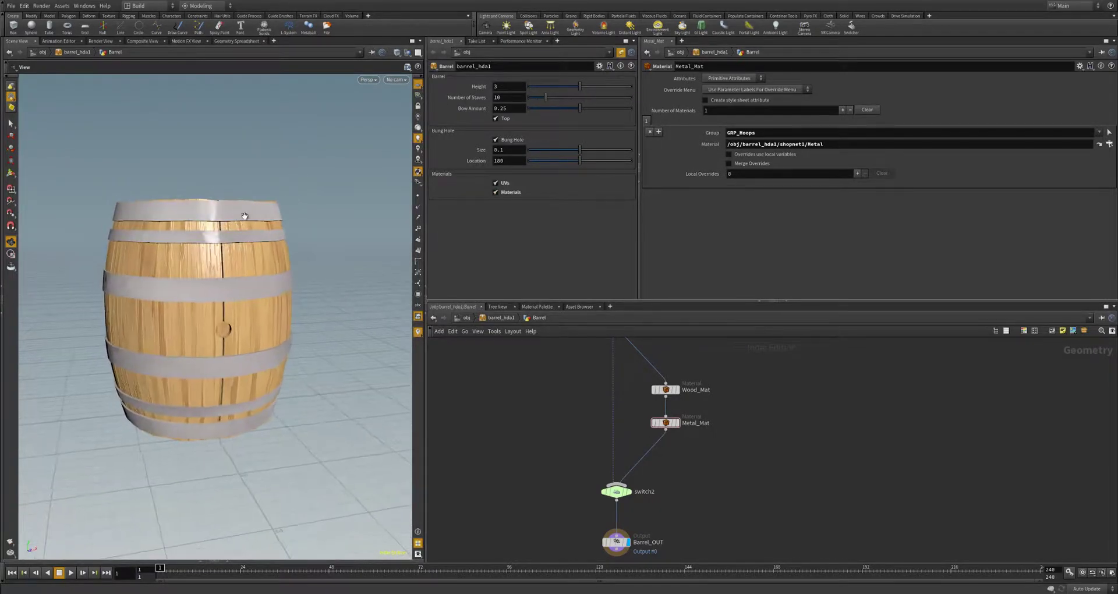
drag(245, 216, 329, 342)
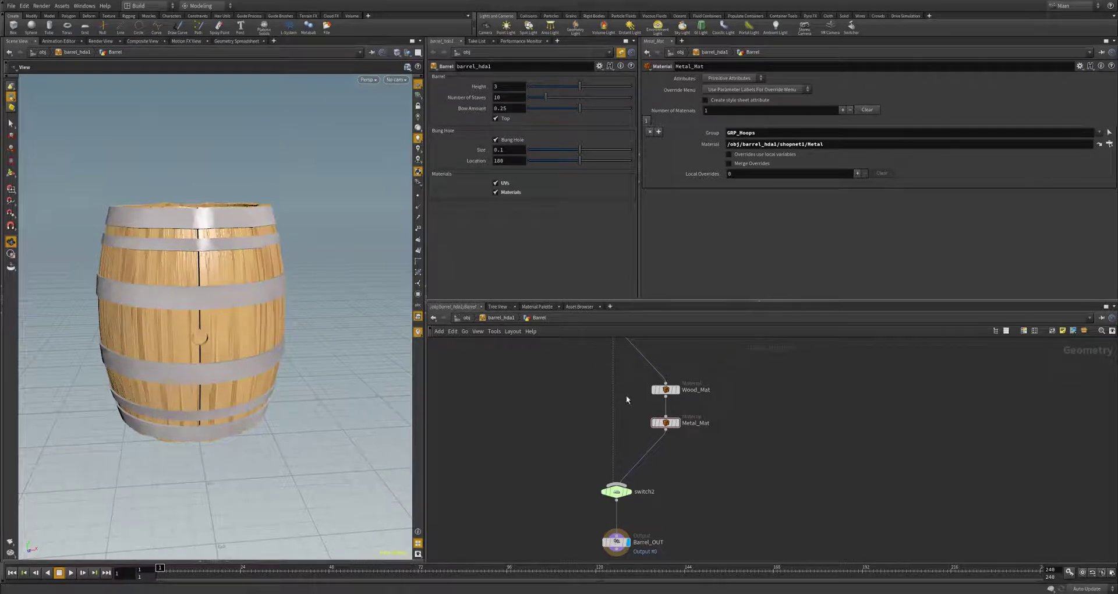
Pin the Wood Substance material's parameters from shopnet1, then bring up barrel_hda1's node menu at /obj.
key(u)
key(u)
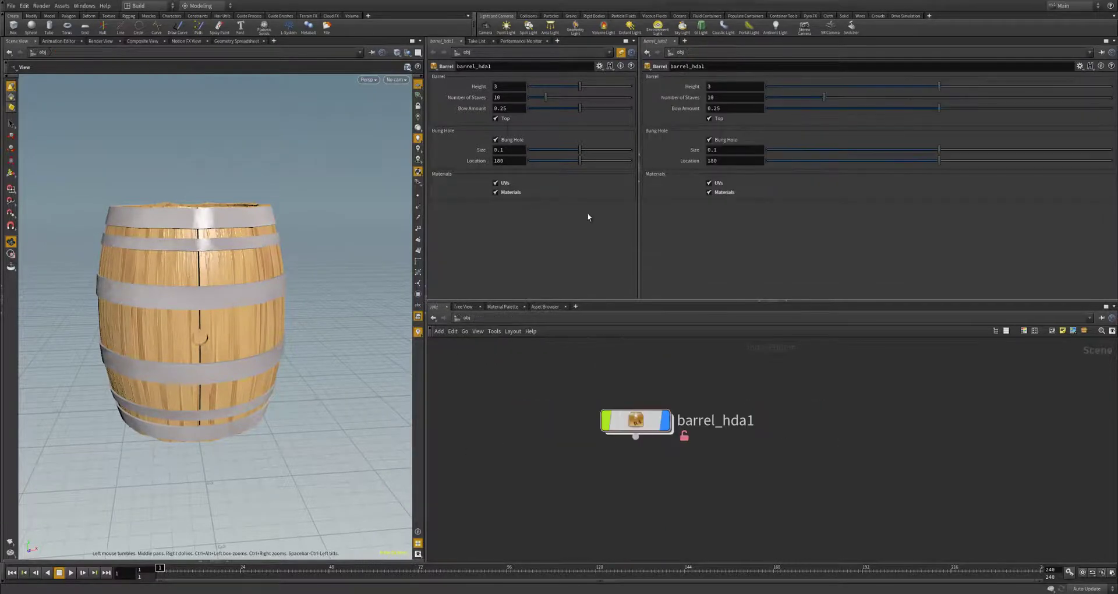
drag(252, 329, 243, 327)
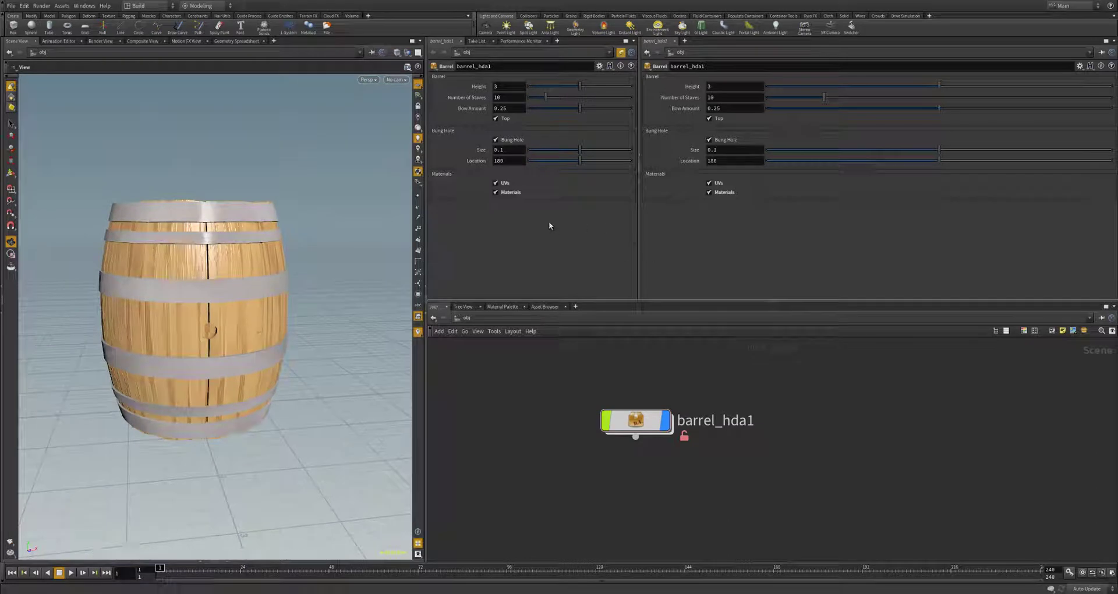
double_click(636, 420)
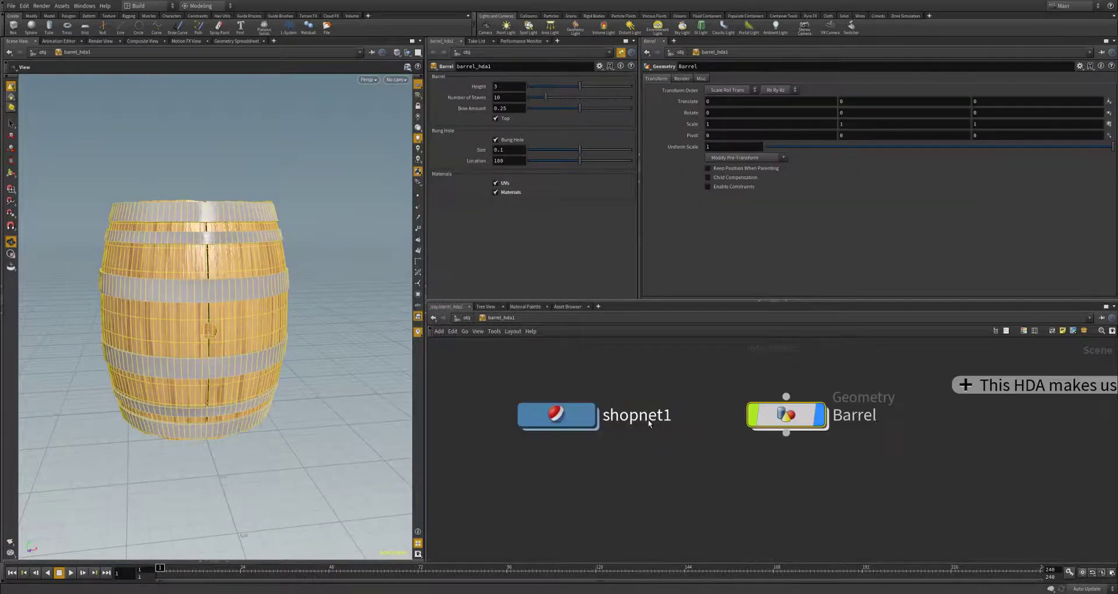
double_click(595, 407)
click(639, 399)
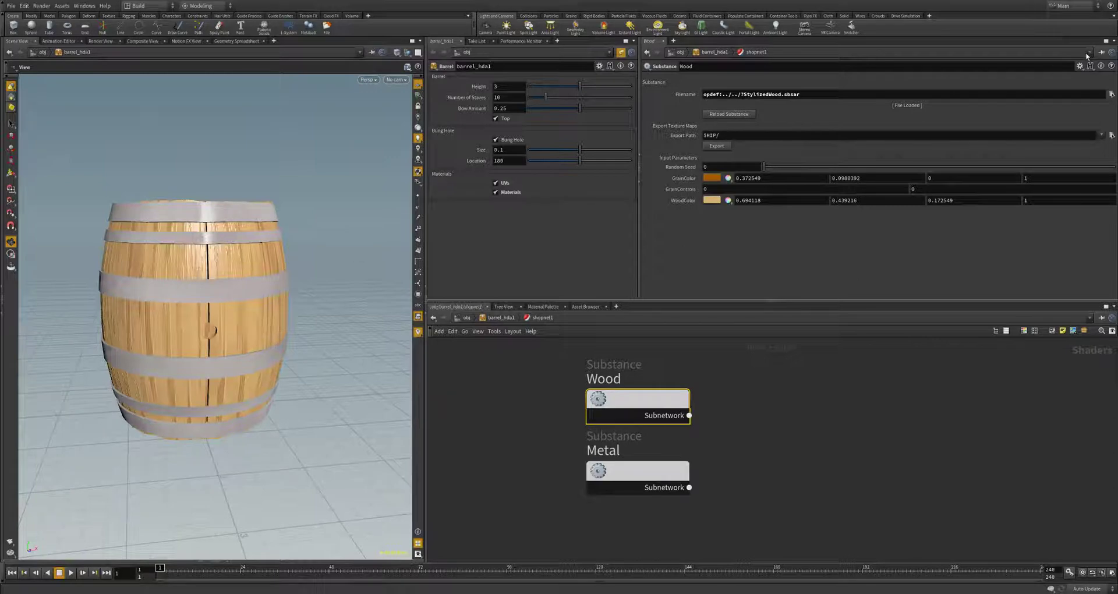
click(1101, 52)
key(u)
key(u)
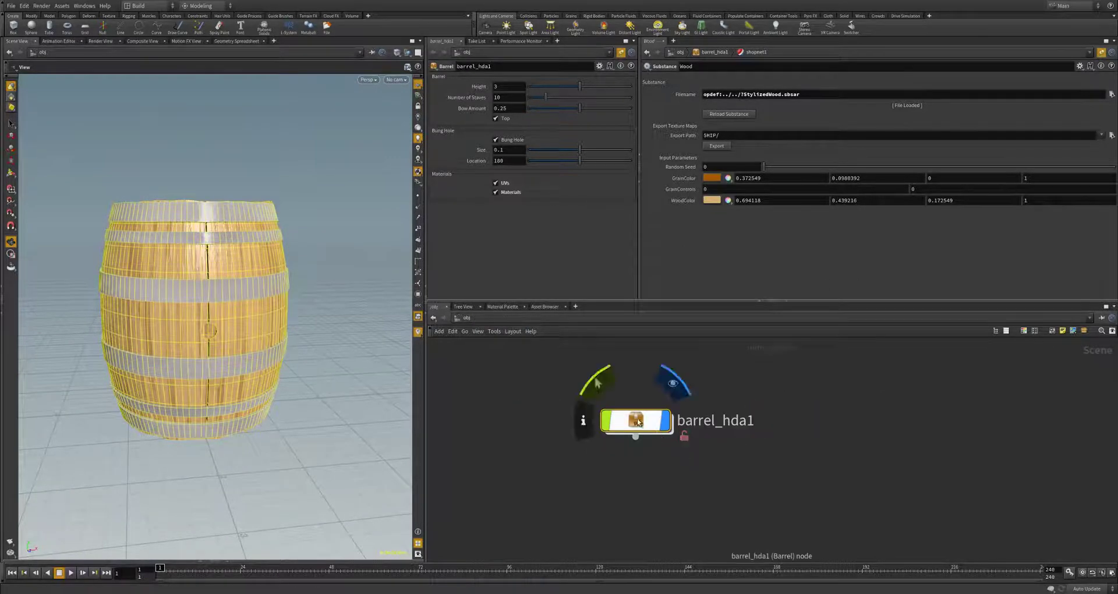
right_click(638, 421)
In Type Properties, drag GrainColor, GrainControls and WoodColor into the Materials folder.
click(664, 574)
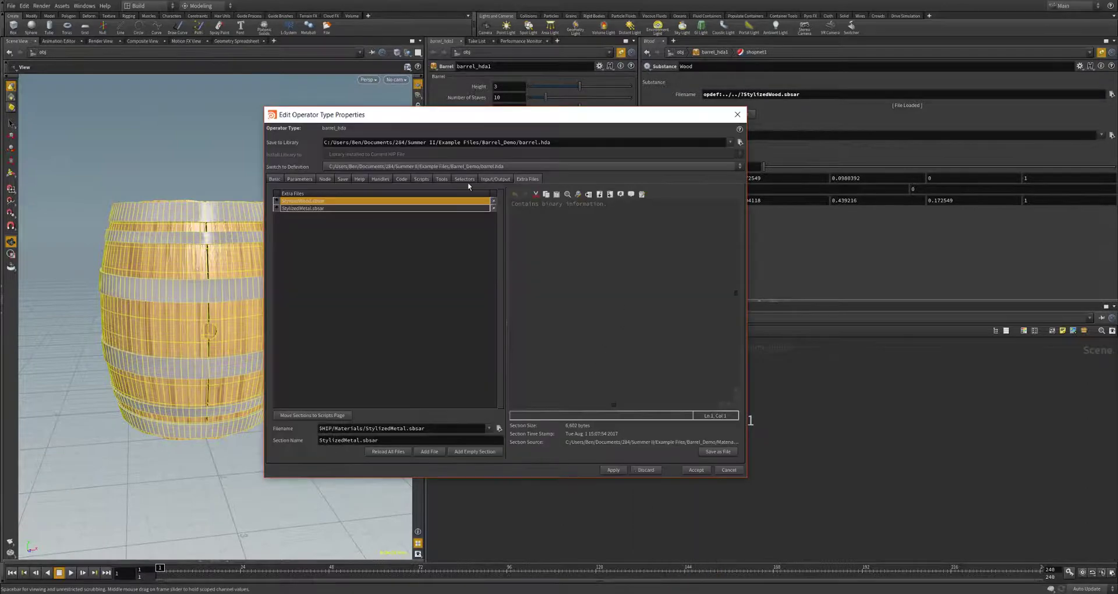
click(302, 178)
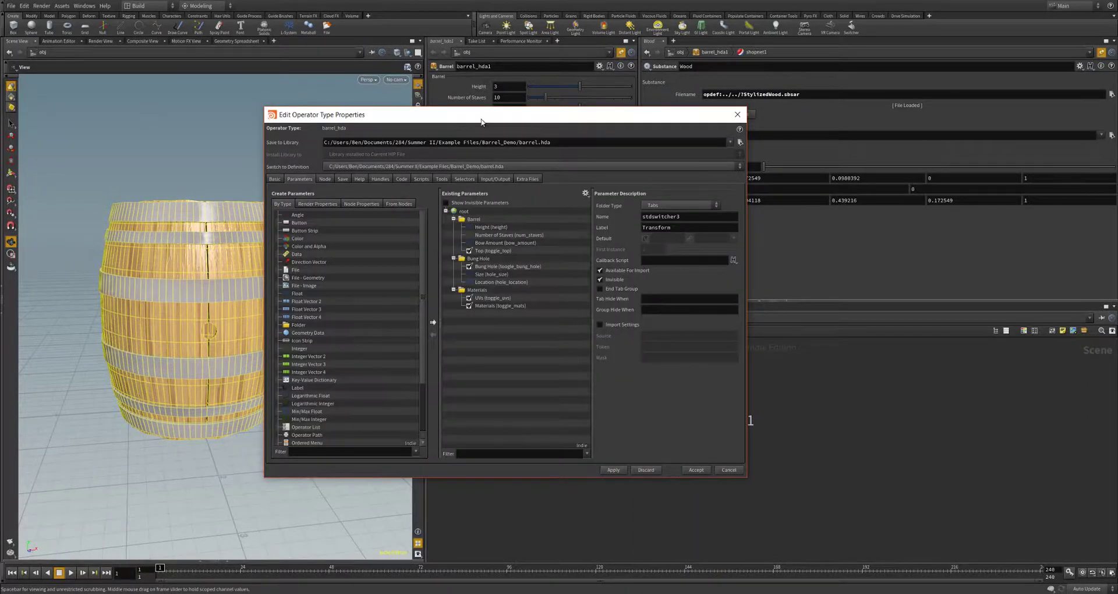
drag(481, 122, 351, 132)
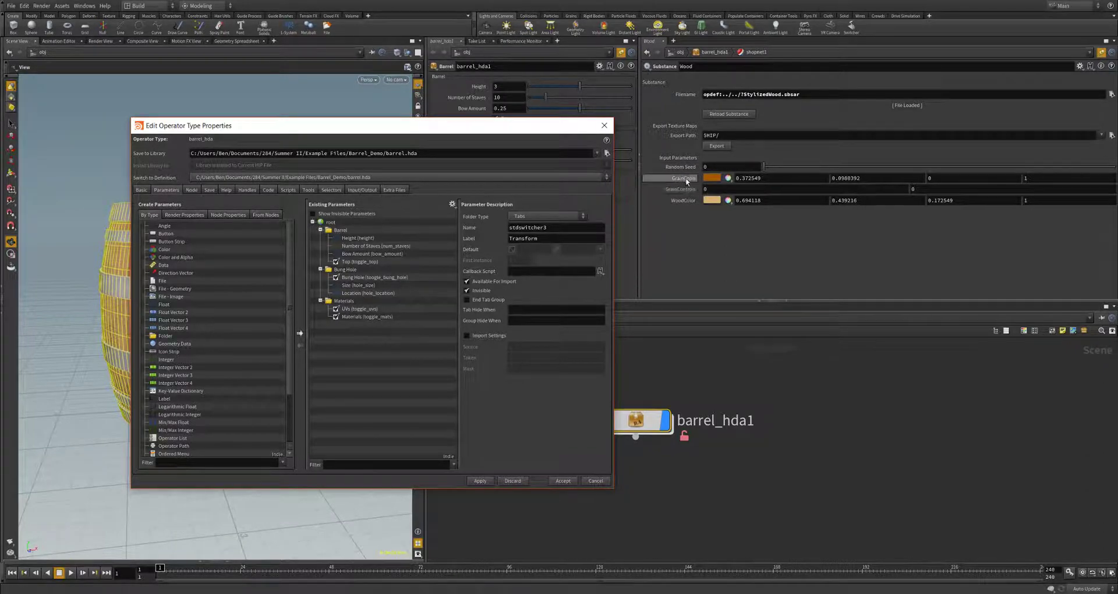
drag(686, 177, 351, 304)
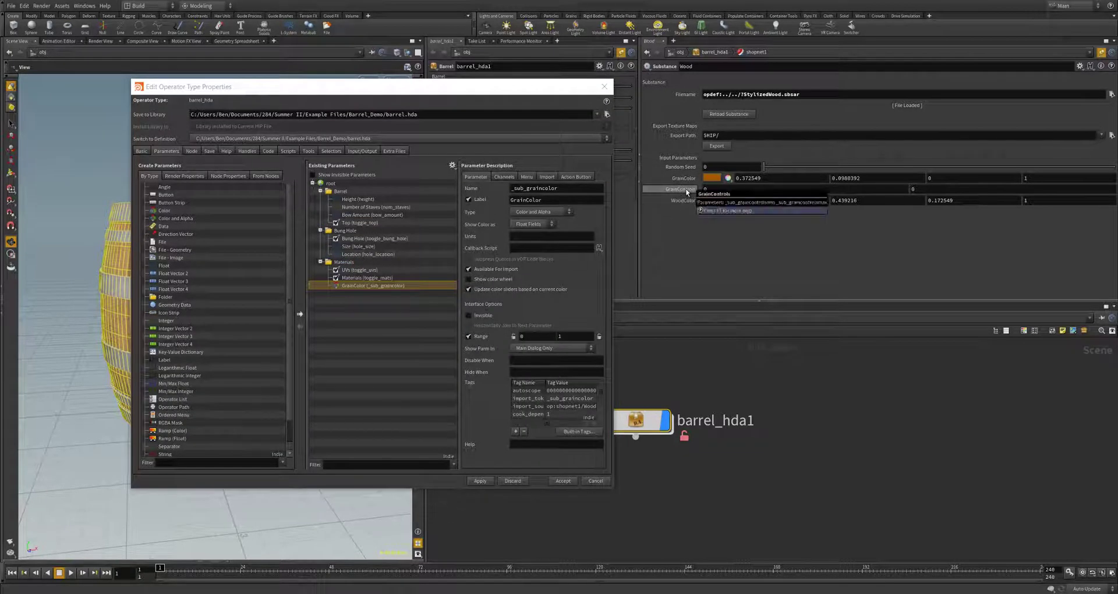
drag(682, 189, 370, 282)
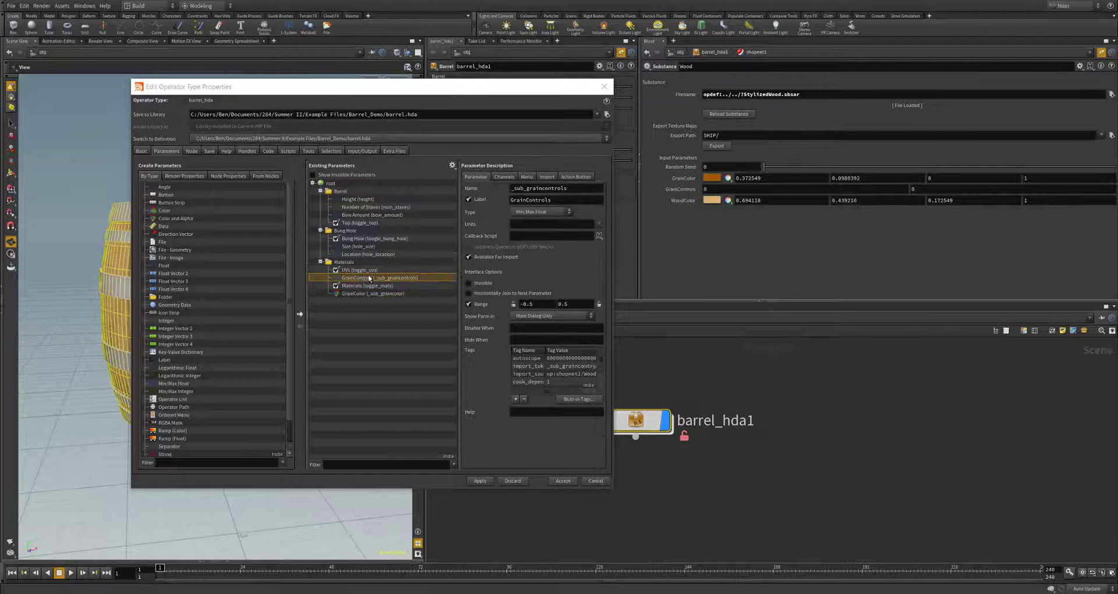
drag(679, 205, 355, 297)
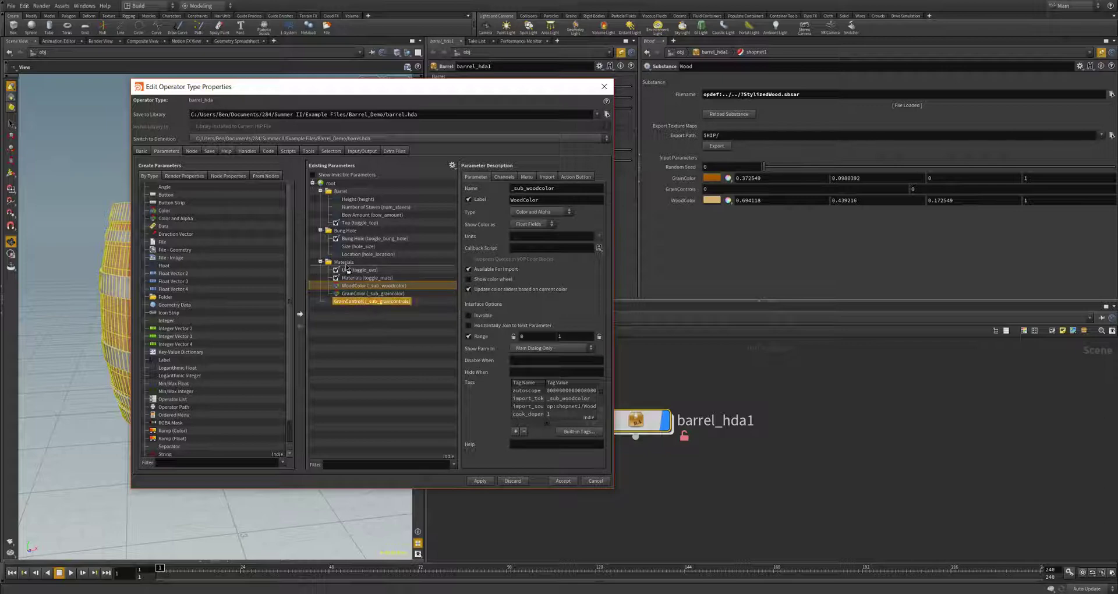
Lock the WoodColor and GrainControls ranges, check their channel links, and apply.
click(395, 334)
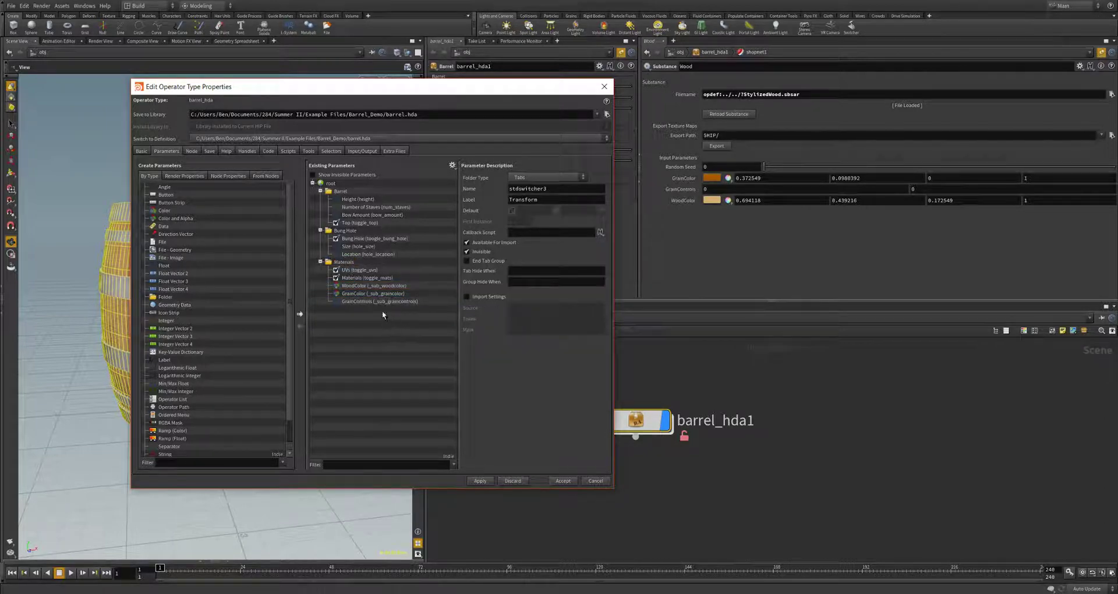
click(376, 285)
click(513, 336)
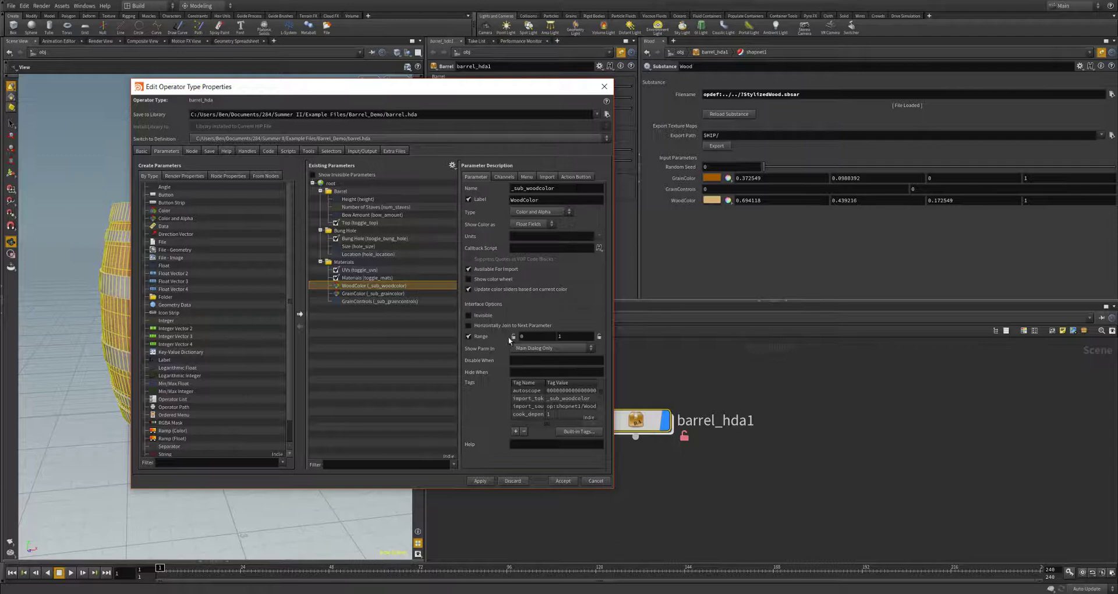
click(600, 336)
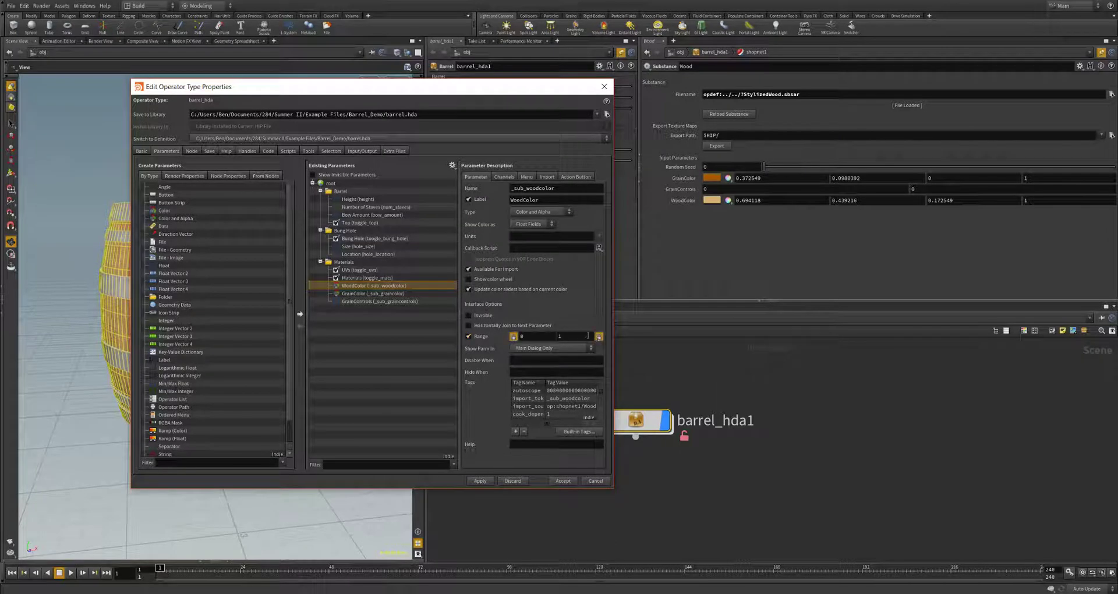
click(373, 294)
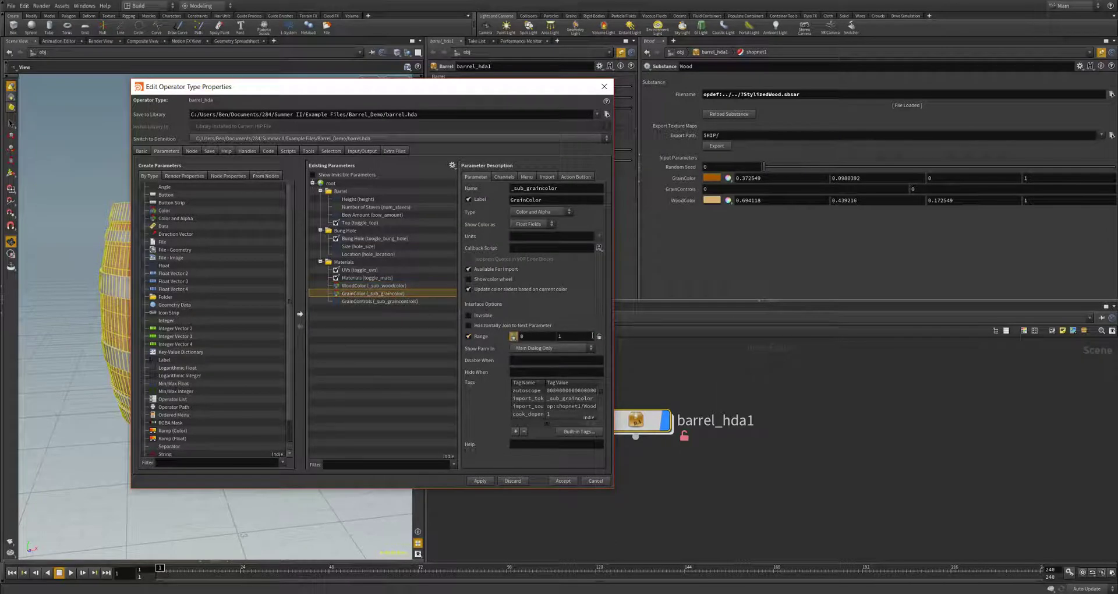
click(390, 301)
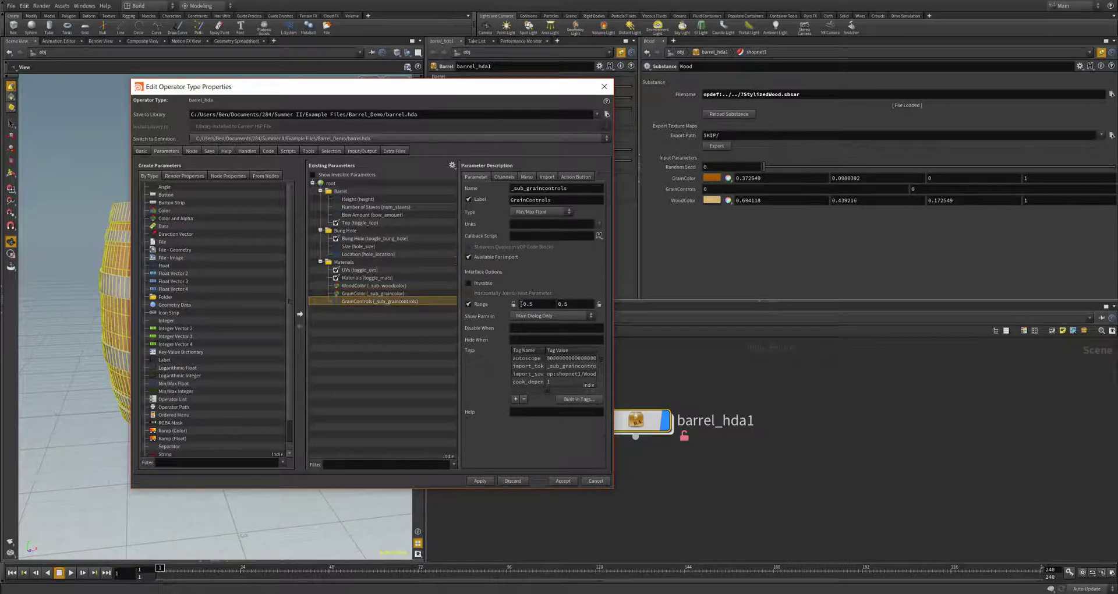
click(599, 304)
click(503, 176)
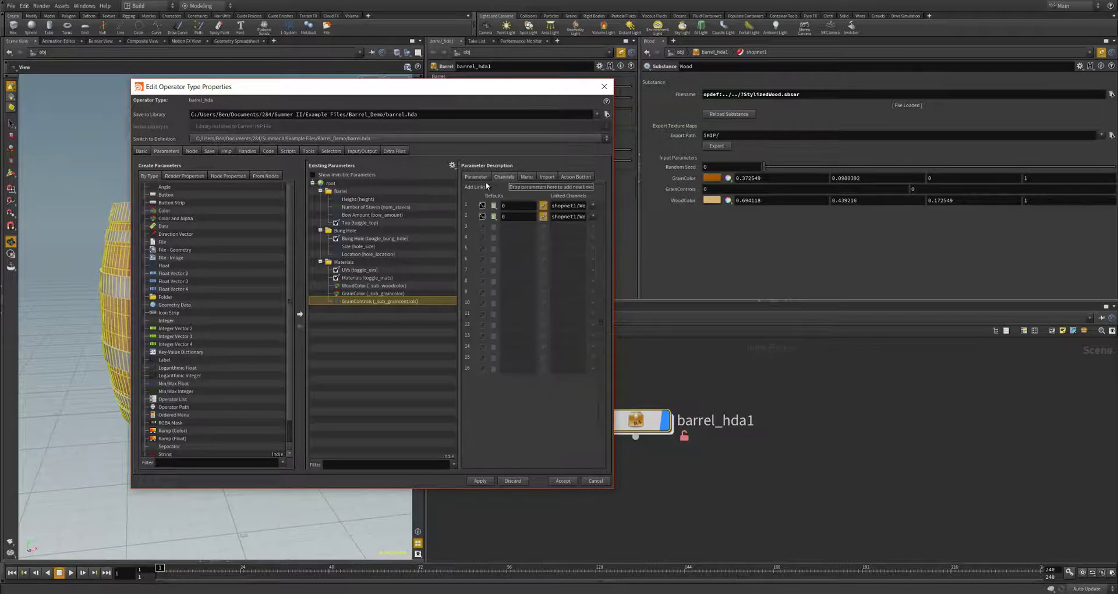
click(390, 294)
click(375, 286)
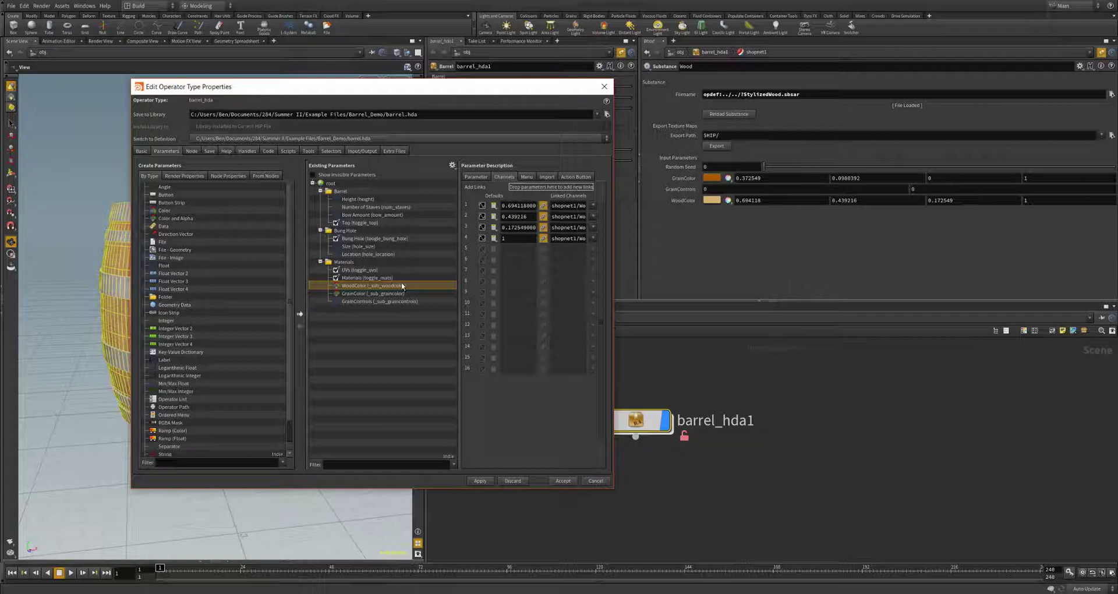
click(476, 177)
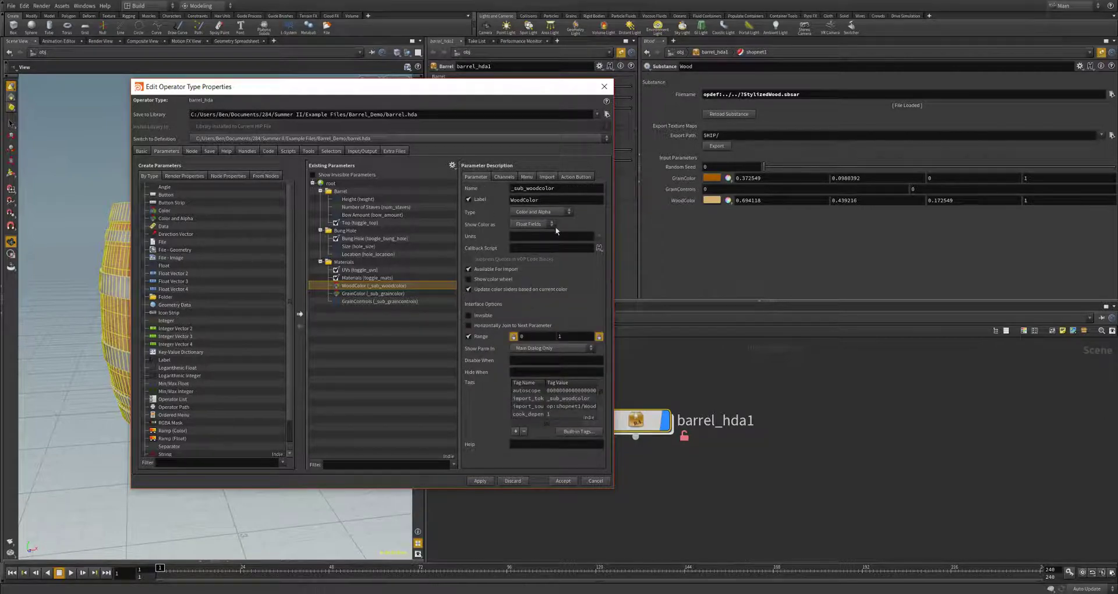
click(481, 481)
drag(480, 98, 501, 126)
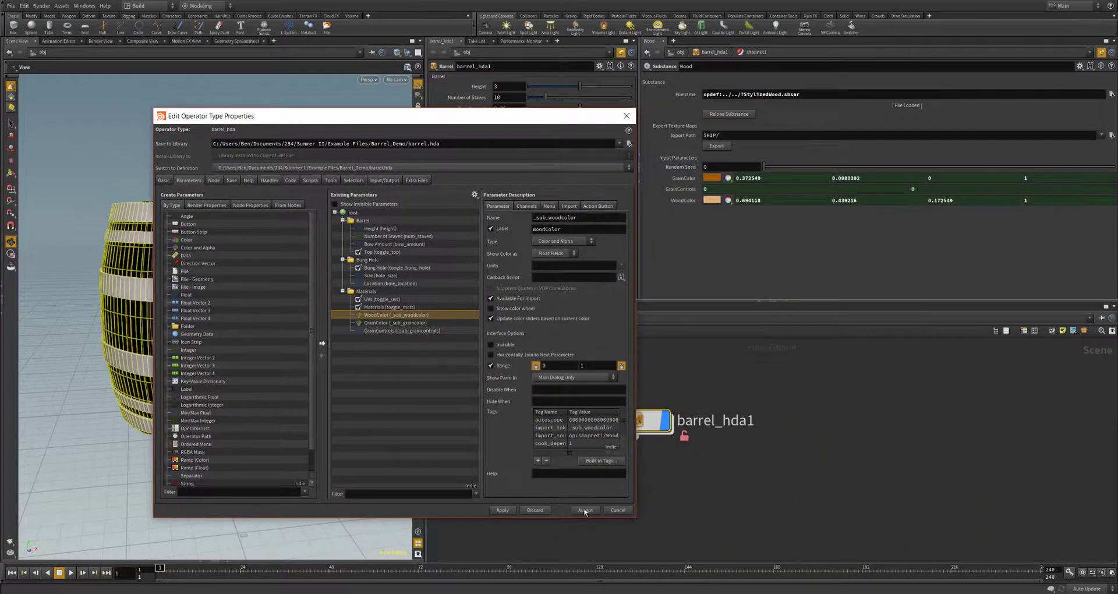
Accept the asset changes, then tint WoodColor pink and revert it to tan.
click(584, 510)
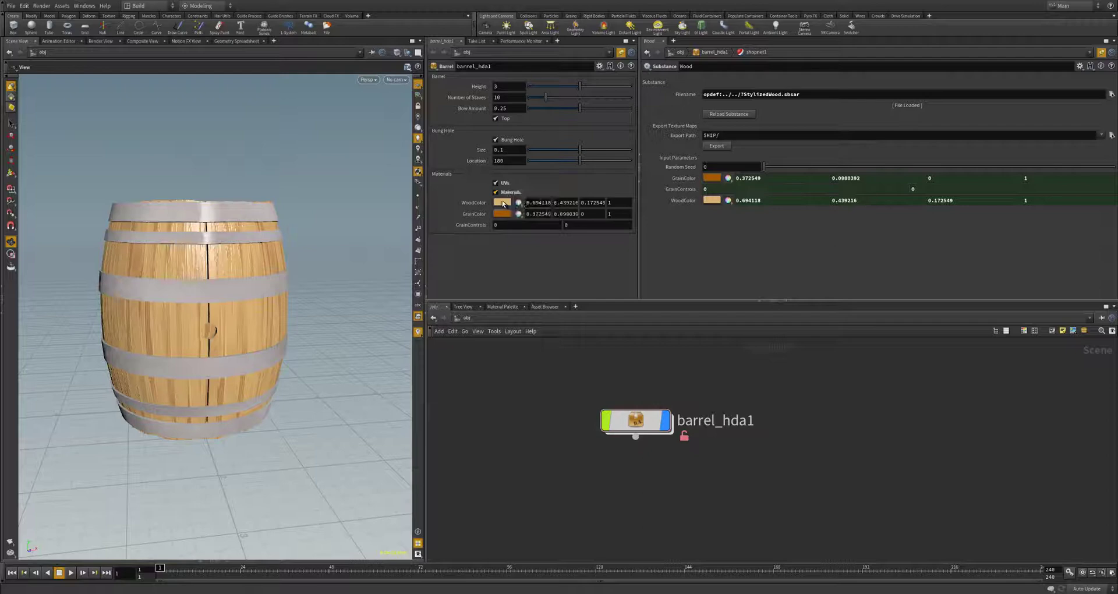
click(502, 203)
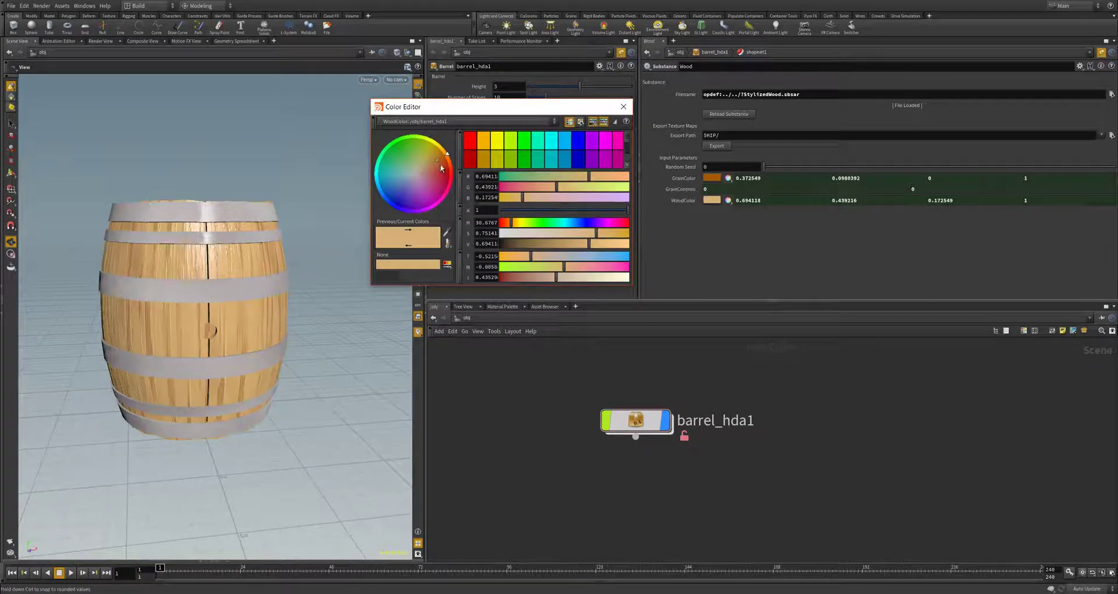
drag(415, 194, 421, 202)
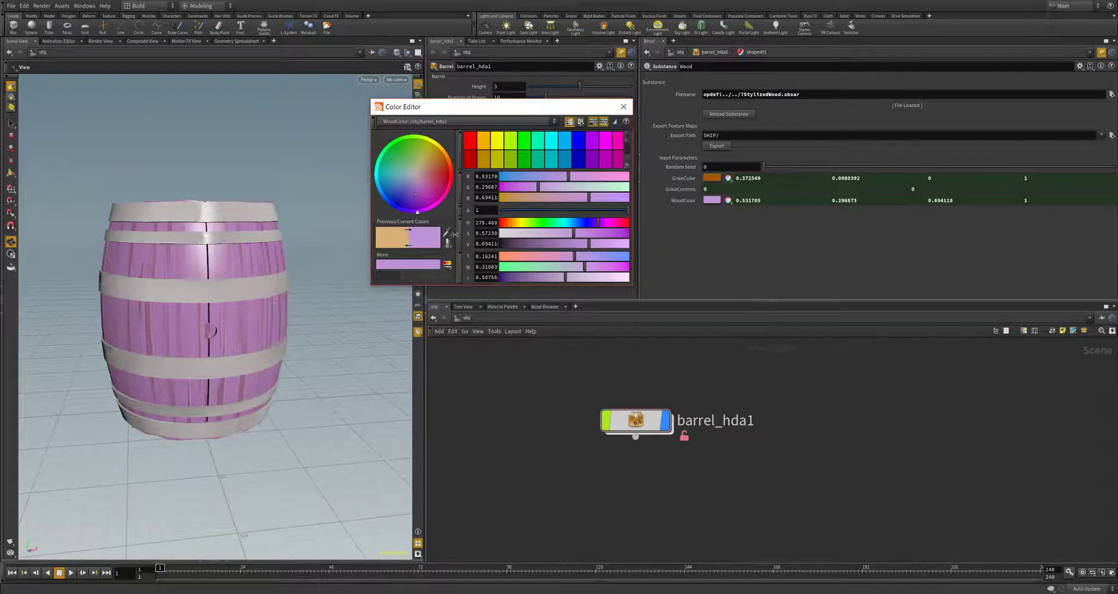
click(447, 232)
click(396, 240)
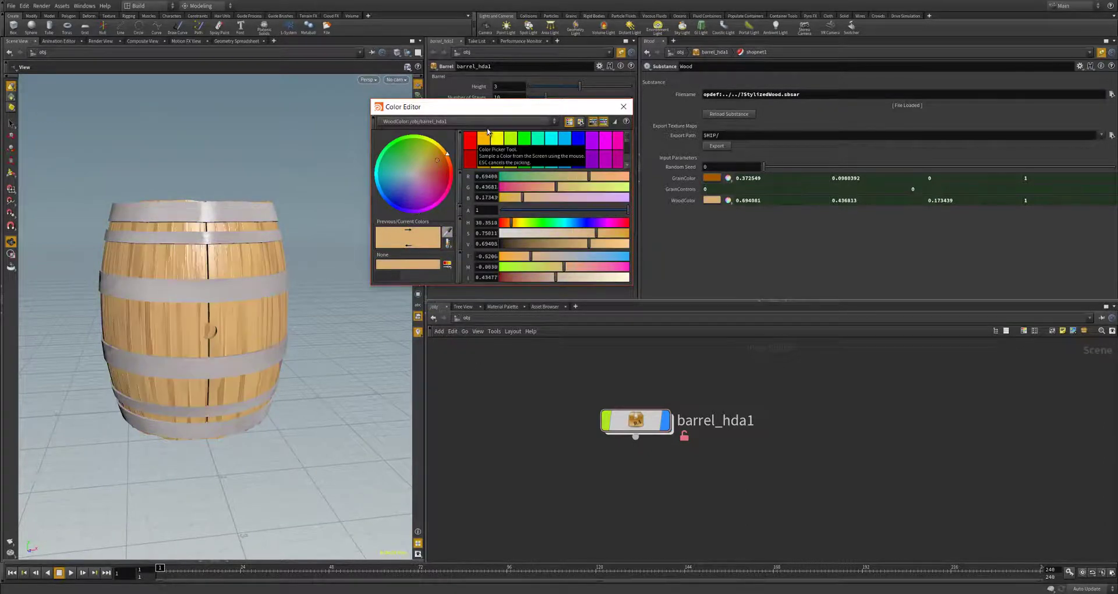
click(623, 107)
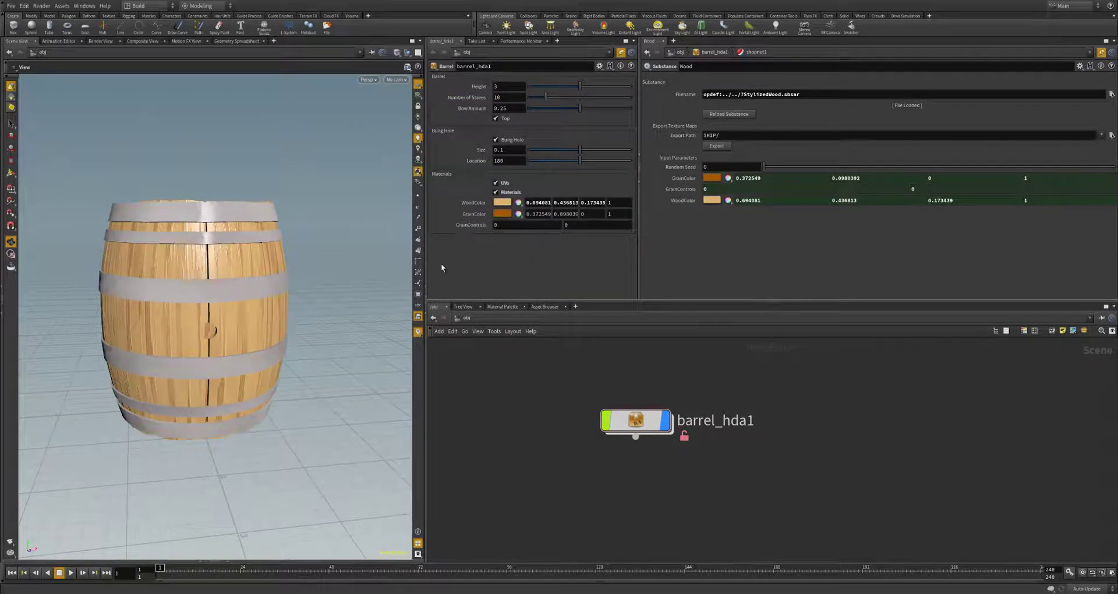
Toggle the barrel's Materials and UVs off and back on to test them.
click(496, 192)
click(496, 192)
click(495, 192)
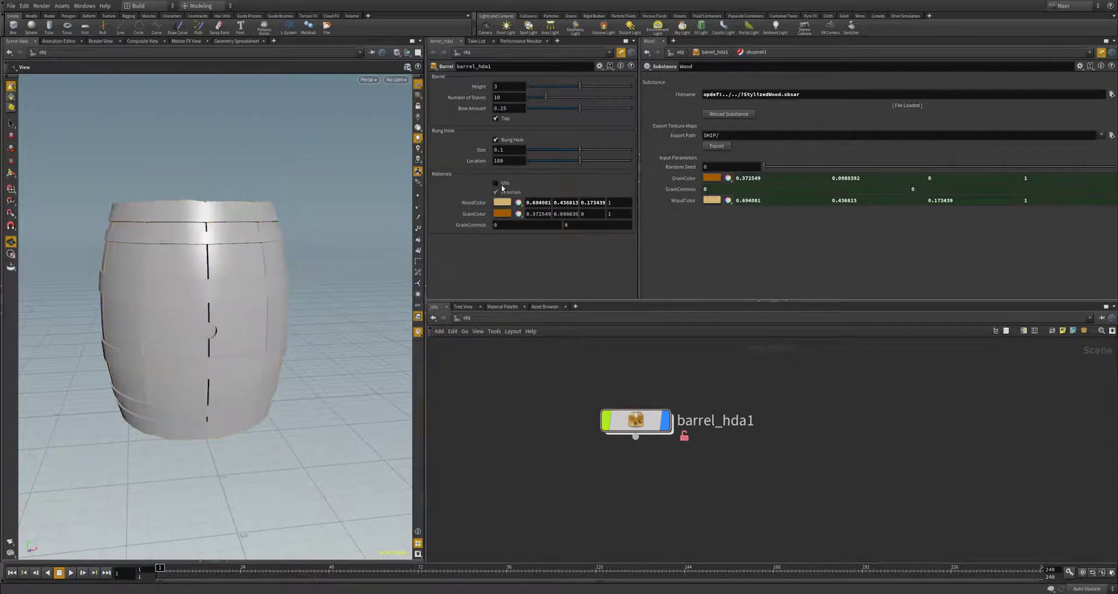
click(511, 193)
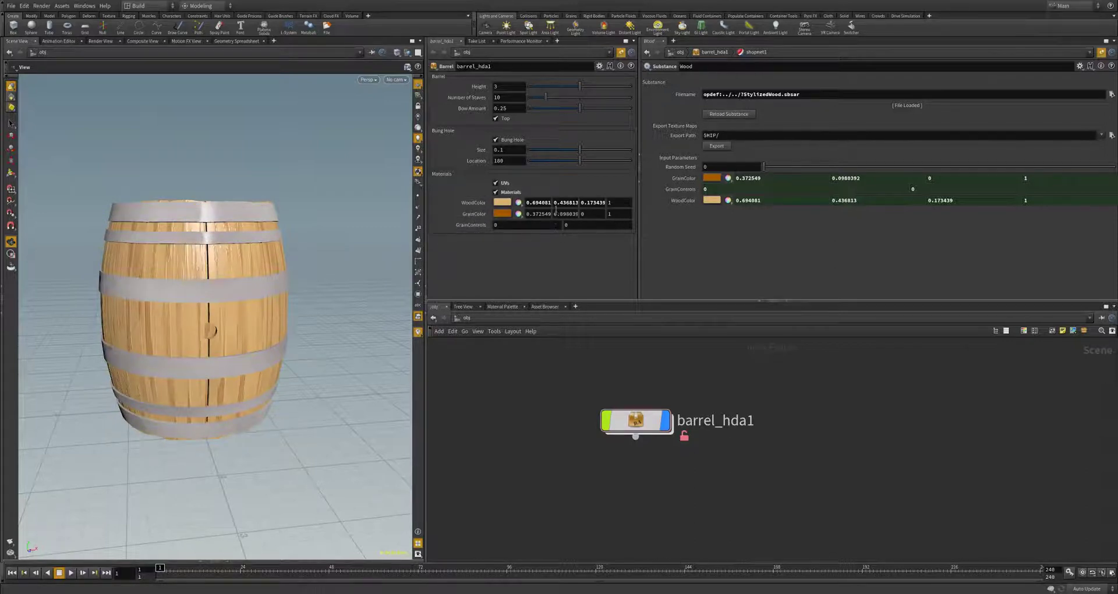
Reopen barrel_hda1's type properties and inspect the WoodColor, UVs and Materials toggle settings.
right_click(643, 428)
click(658, 569)
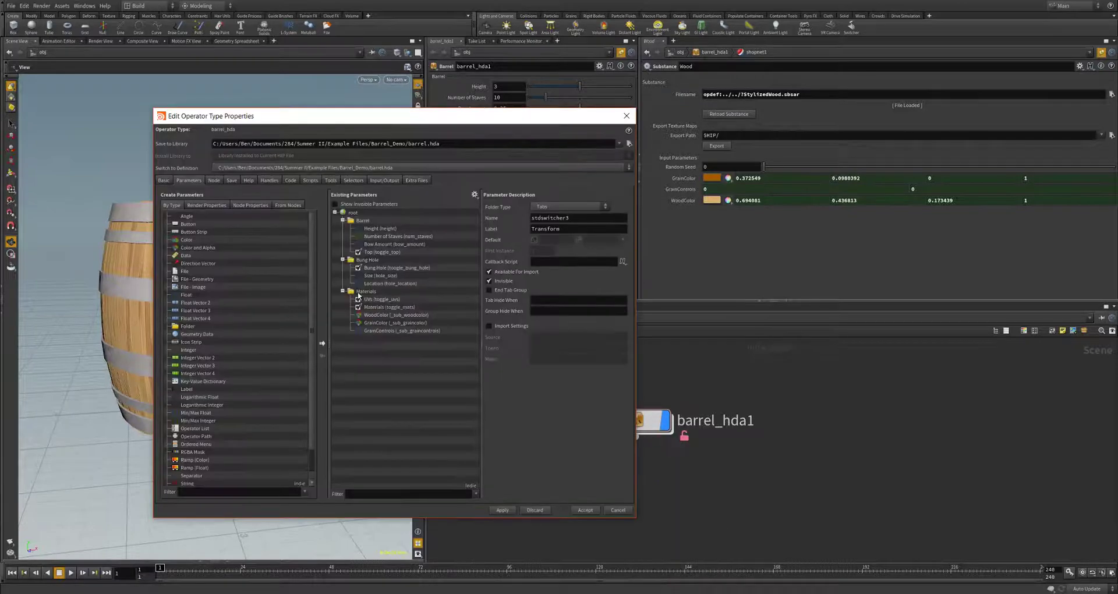
click(390, 318)
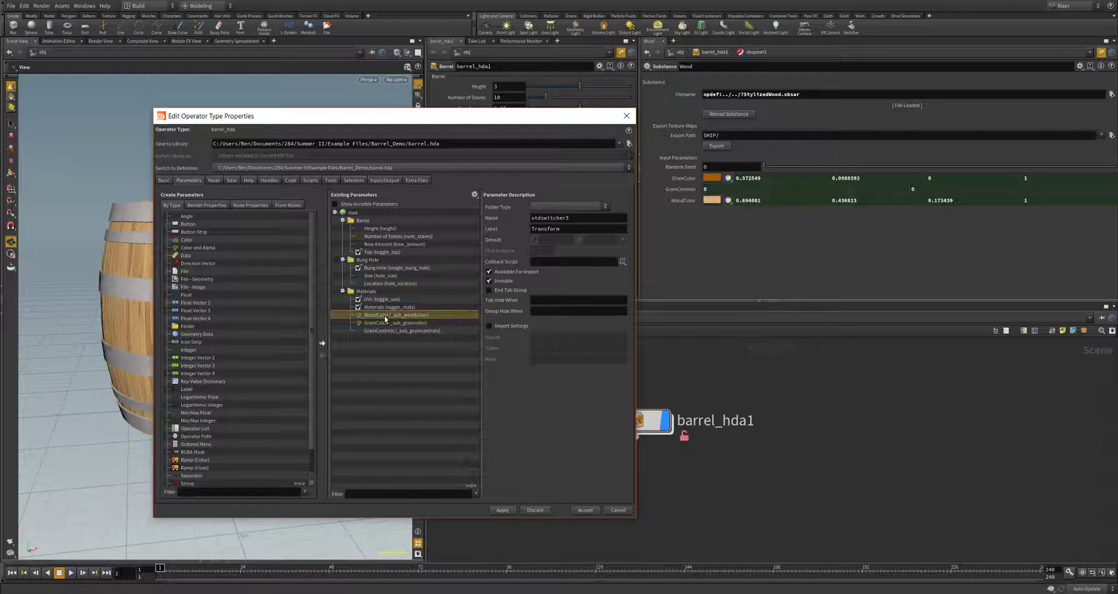
click(390, 300)
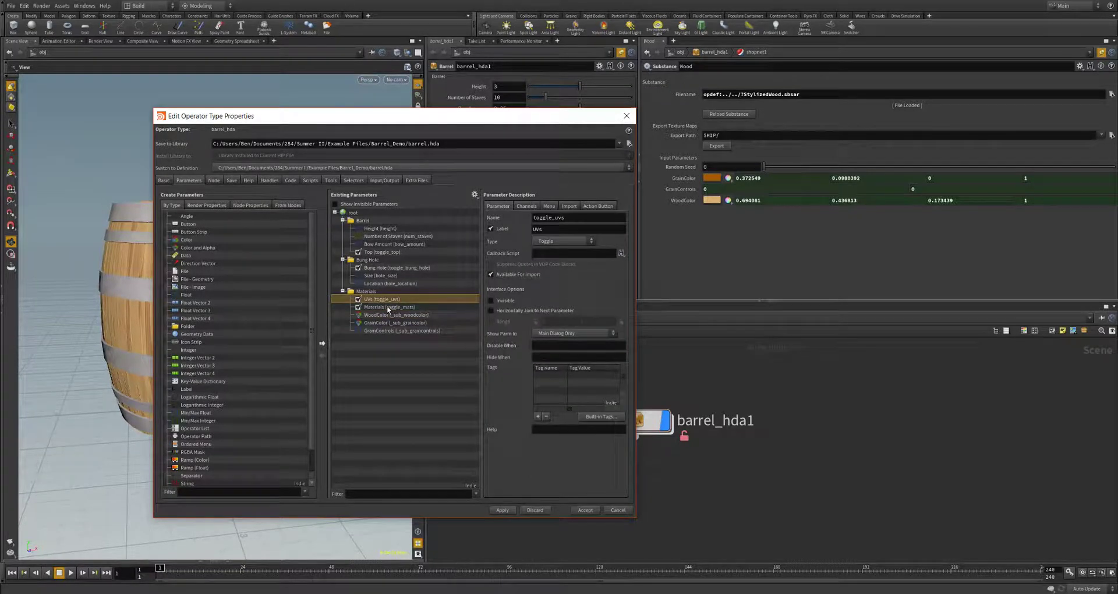
click(389, 306)
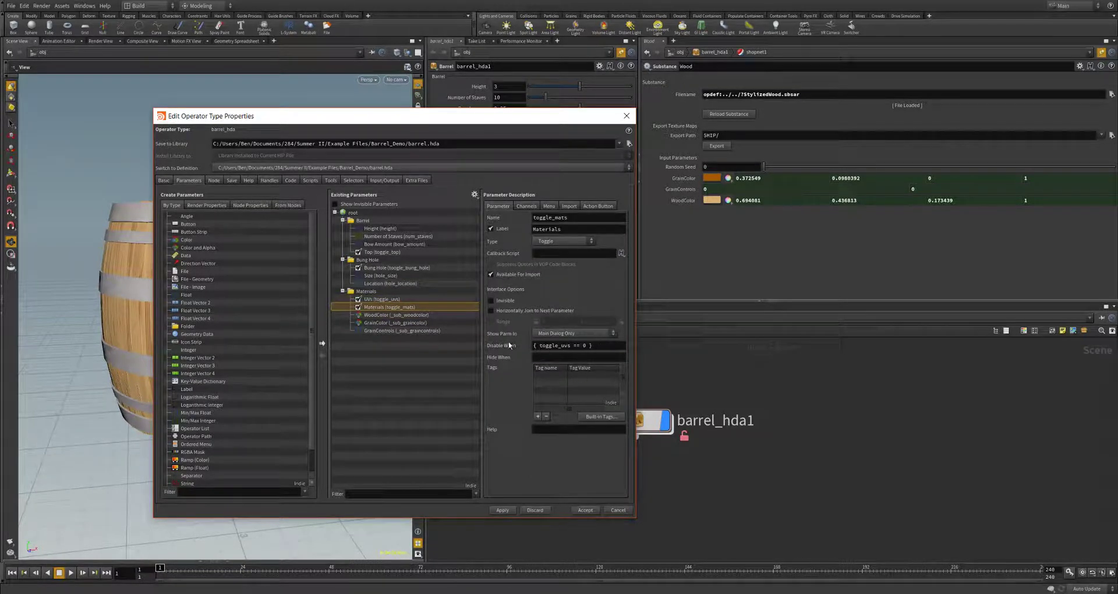
Give WoodColor, GrainColor and GrainControls the Hide When condition { toggle_mats == 0 }.
click(395, 314)
shift+click(394, 321)
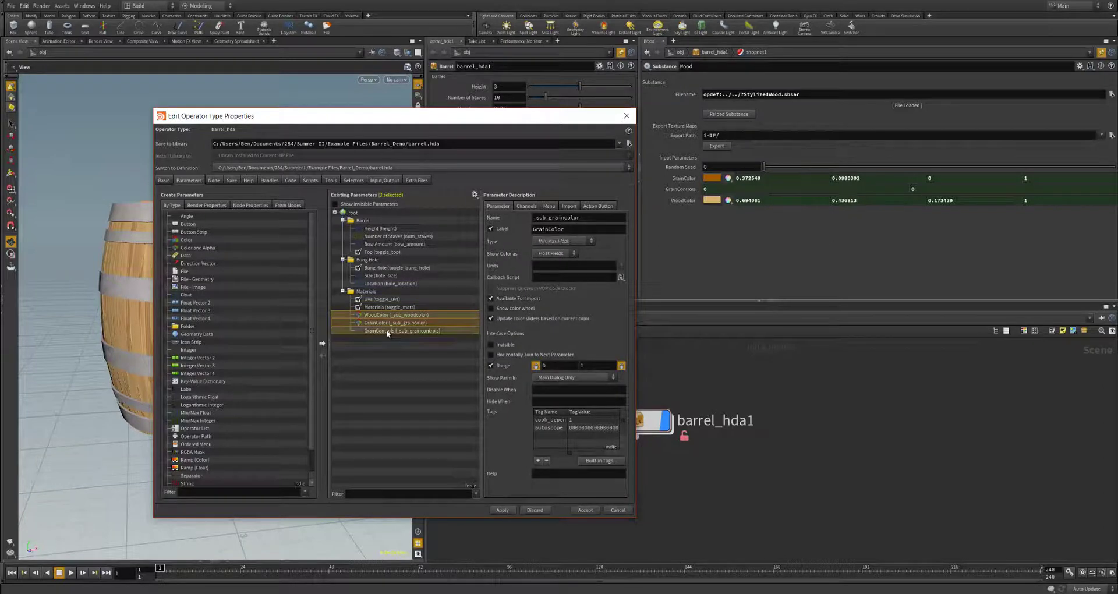
shift+click(388, 331)
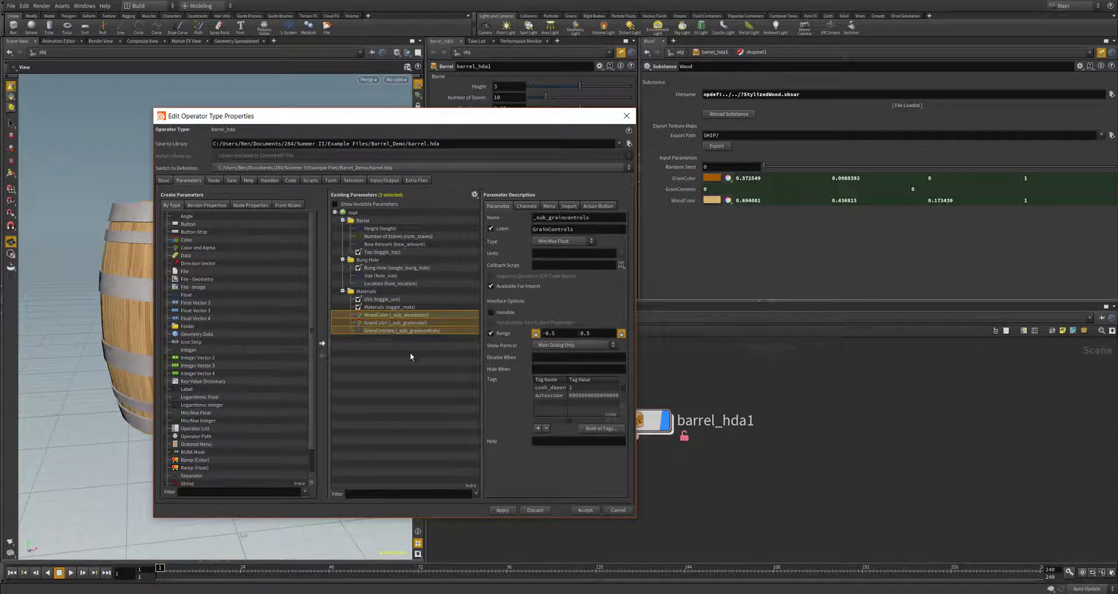
click(542, 369)
text({)
text(toggle_mats == 0)
click(500, 509)
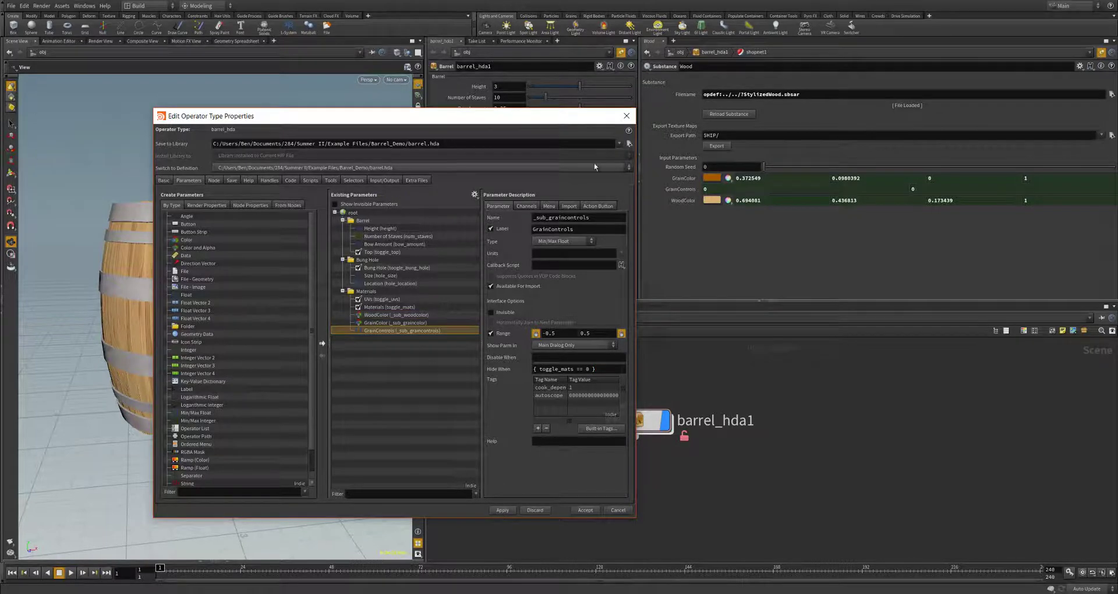
Test the Materials and UVs toggles to see the colour parameters hide.
drag(540, 122, 986, 100)
click(496, 193)
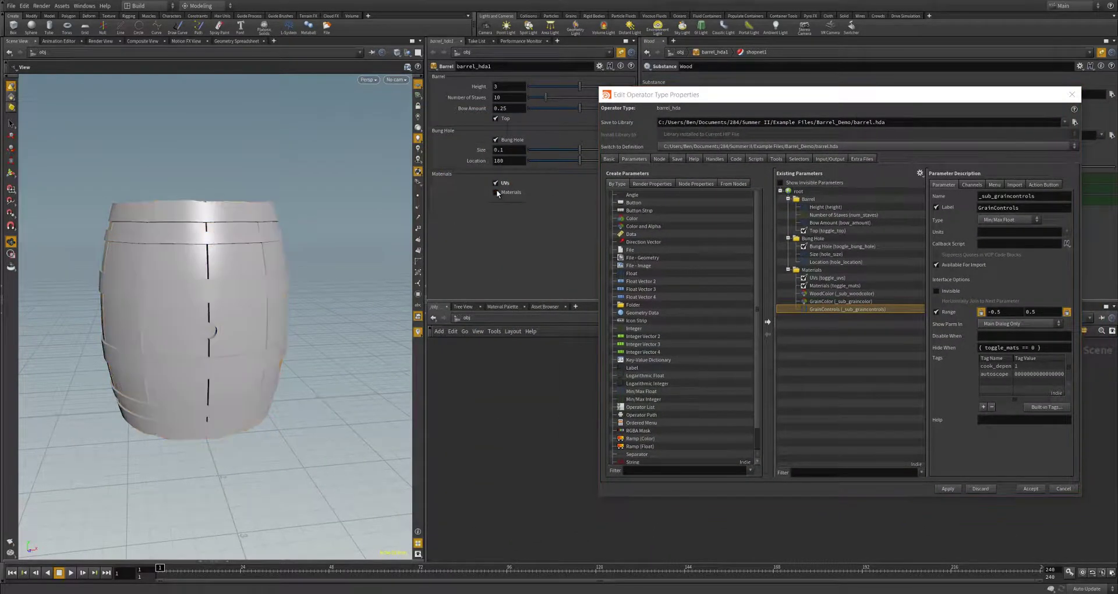
click(495, 192)
click(495, 192)
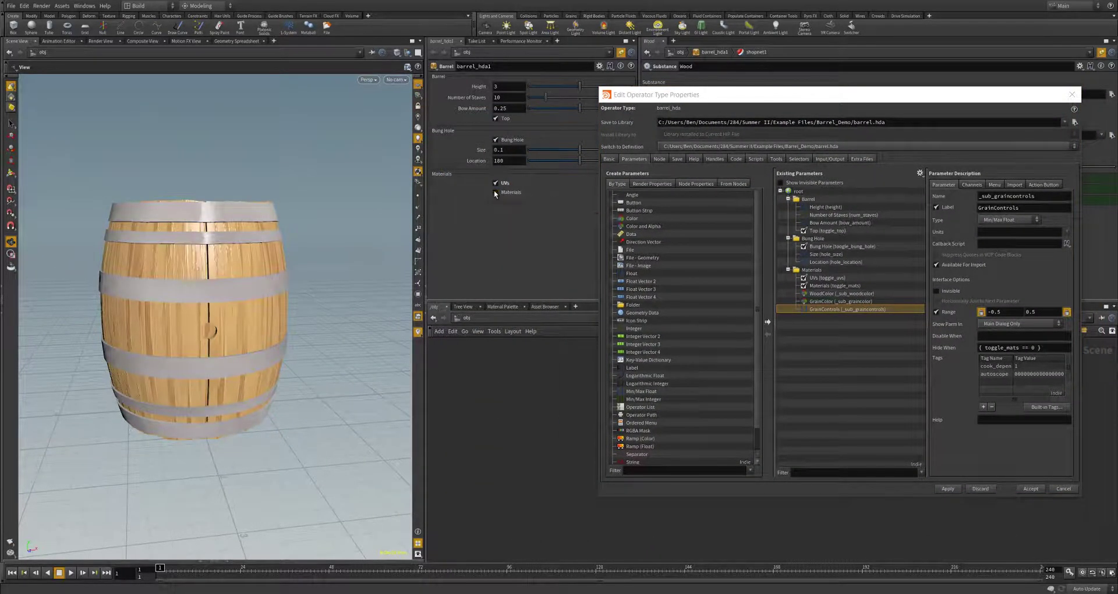
click(496, 192)
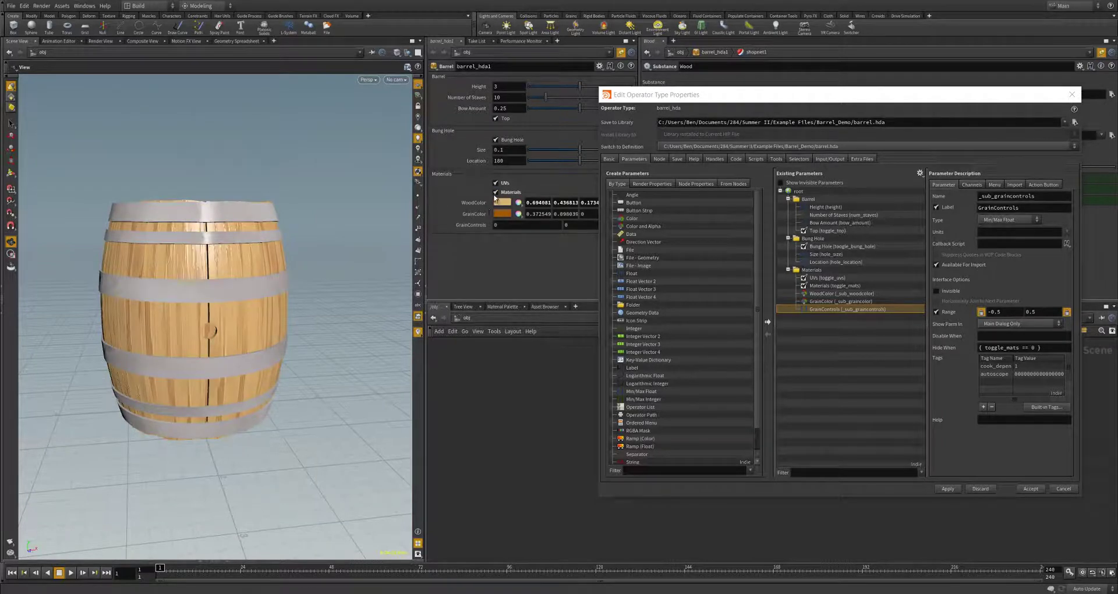
click(496, 192)
click(495, 192)
click(495, 183)
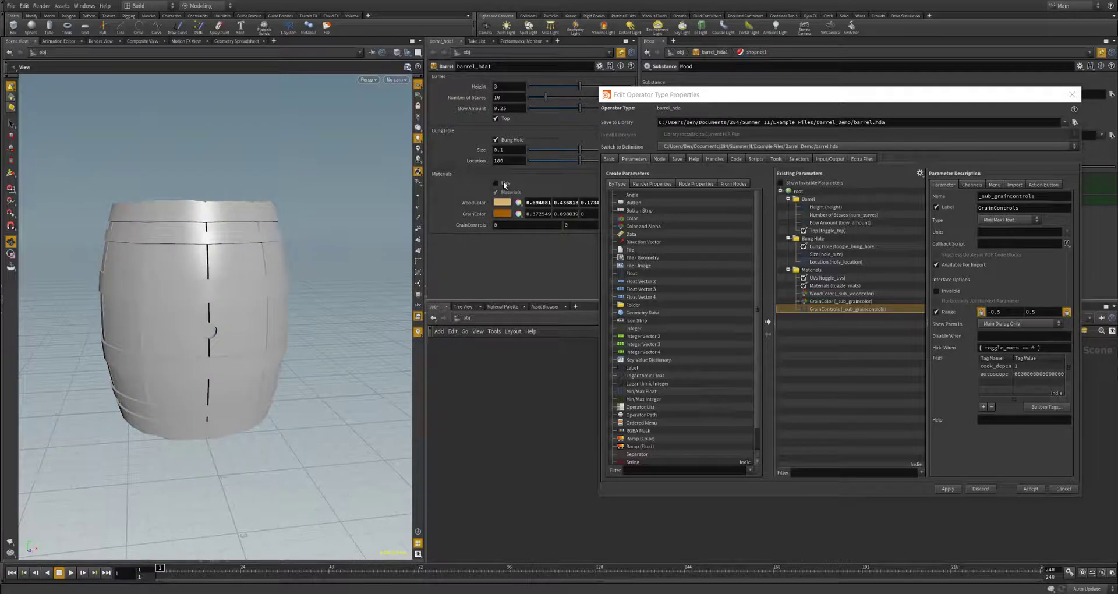
click(495, 183)
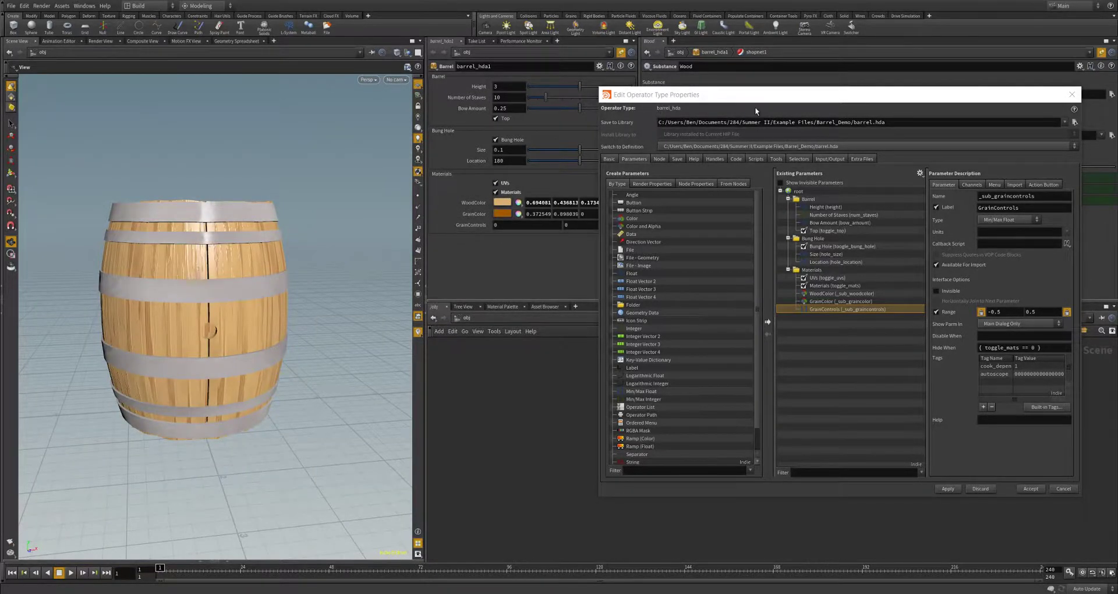
Append { toggle_uvs == 0 } to the three parameters' Hide When, then apply and accept.
drag(755, 95, 394, 100)
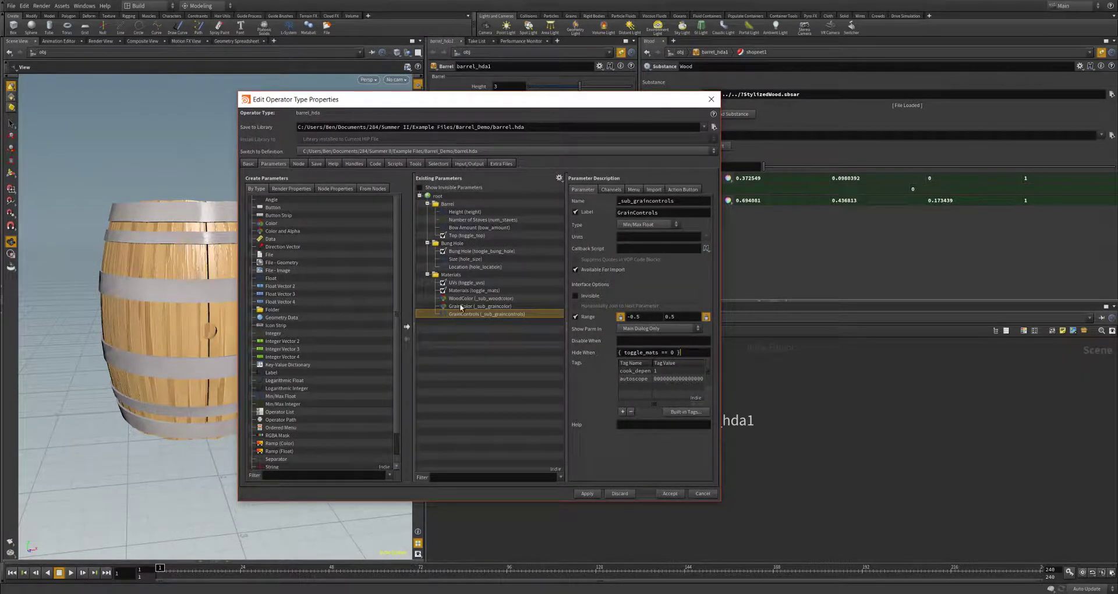
drag(469, 300, 494, 310)
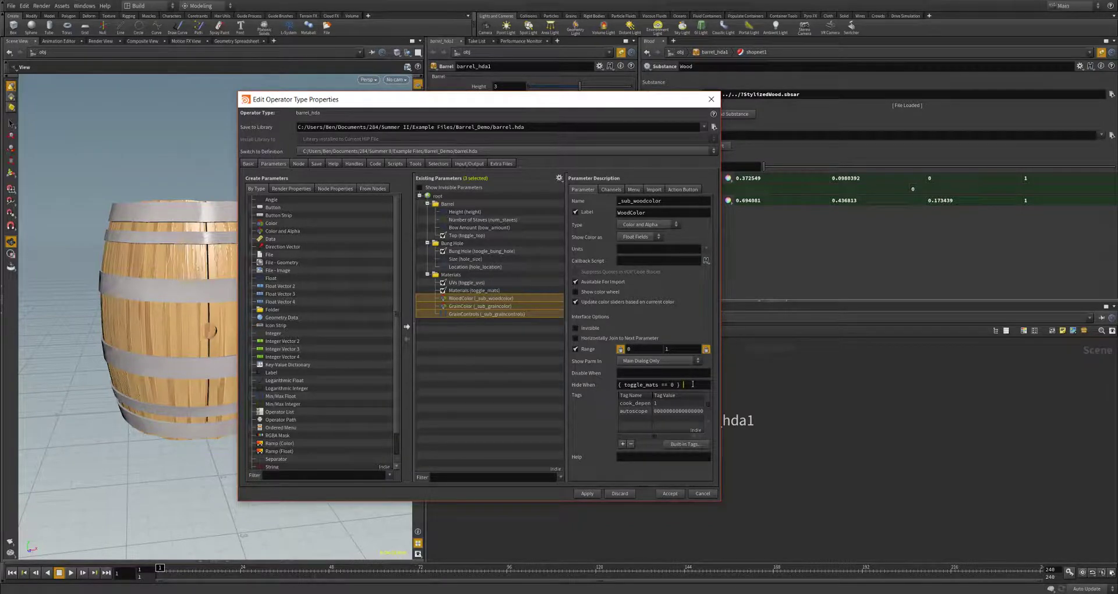
text(toggle_)
text(uvs ==)
text( 0)
text( })
key(Return)
click(589, 494)
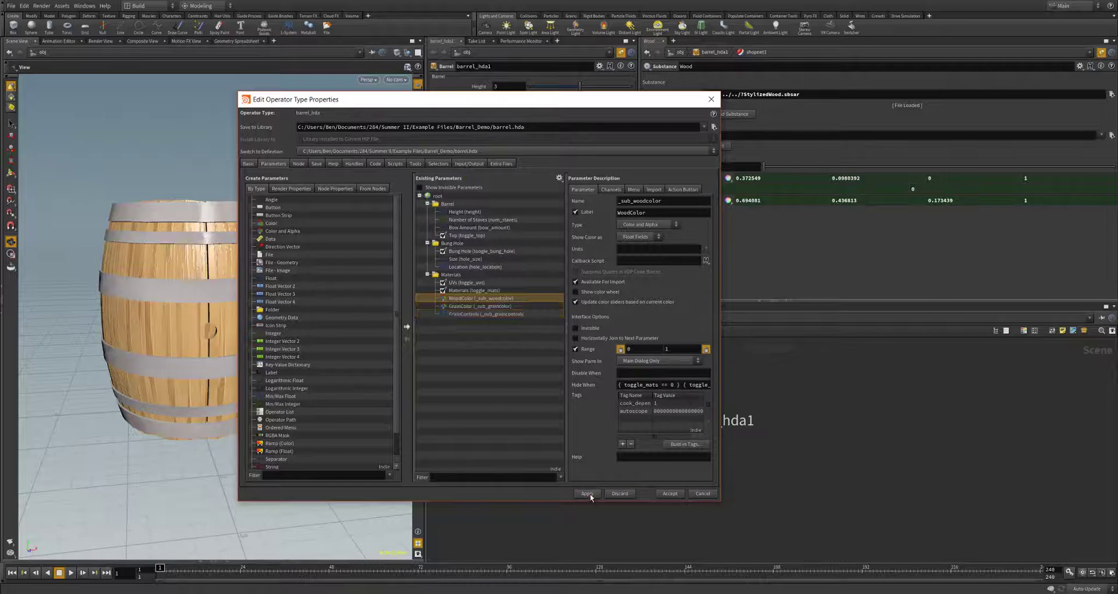
click(670, 494)
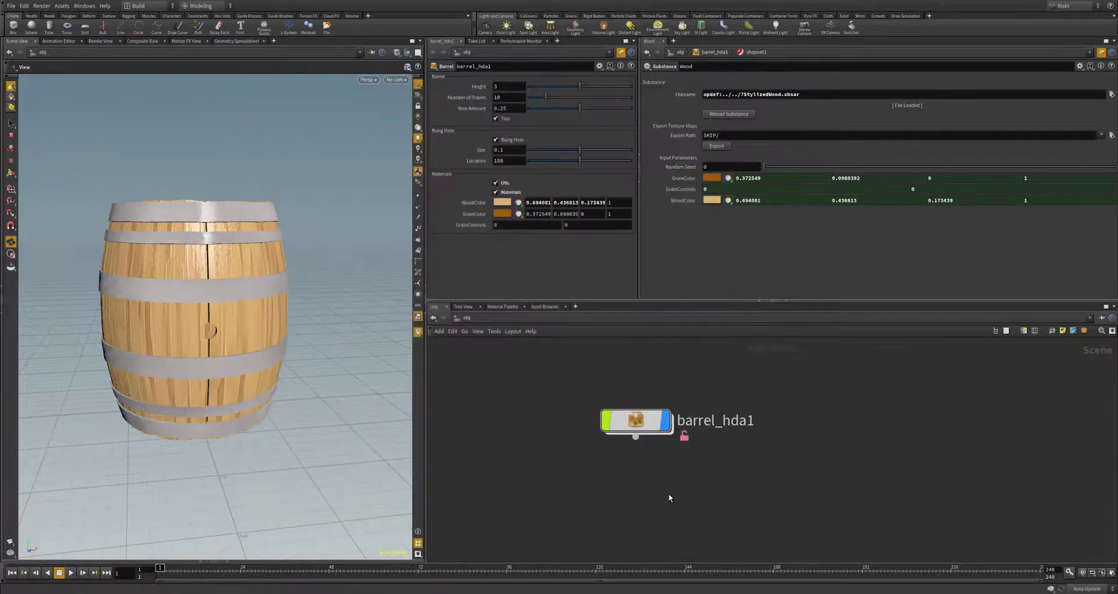
Toggle UVs off and on, then turn Materials off to test the hiding.
click(496, 182)
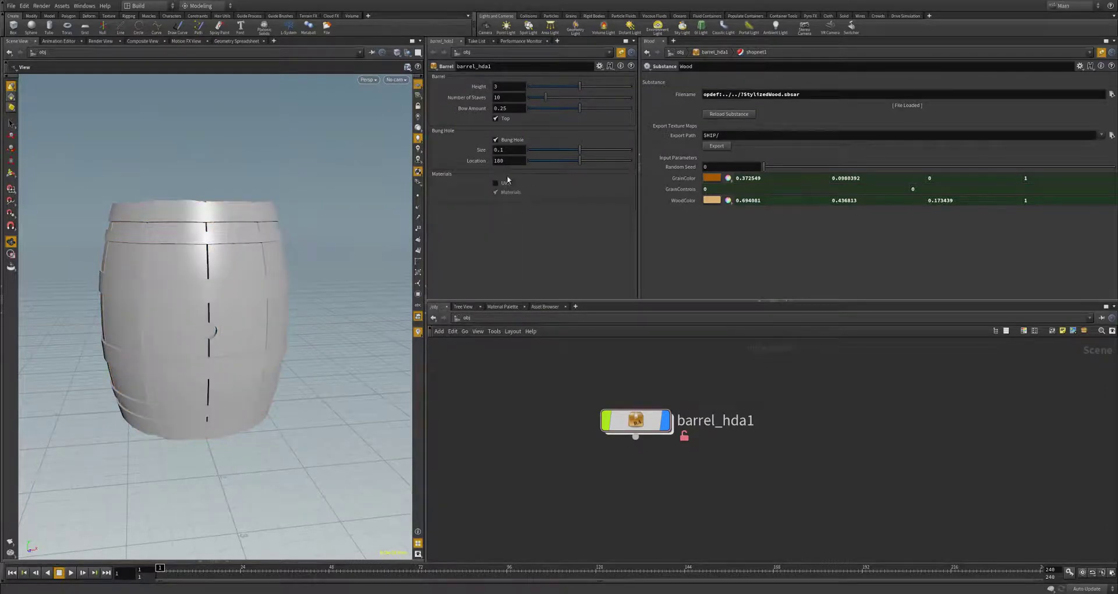
click(496, 183)
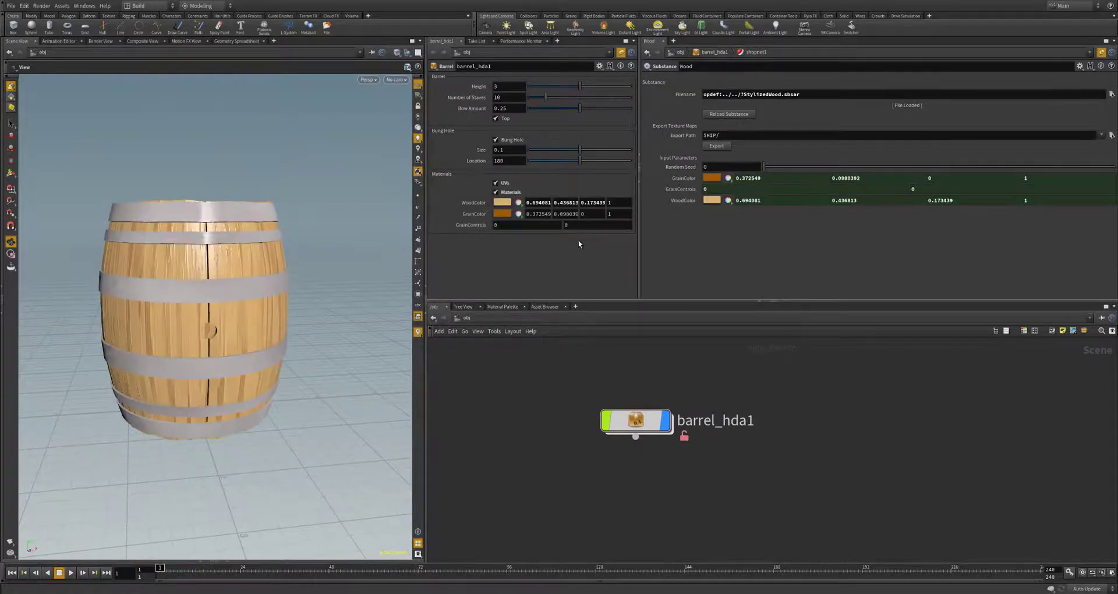
click(496, 193)
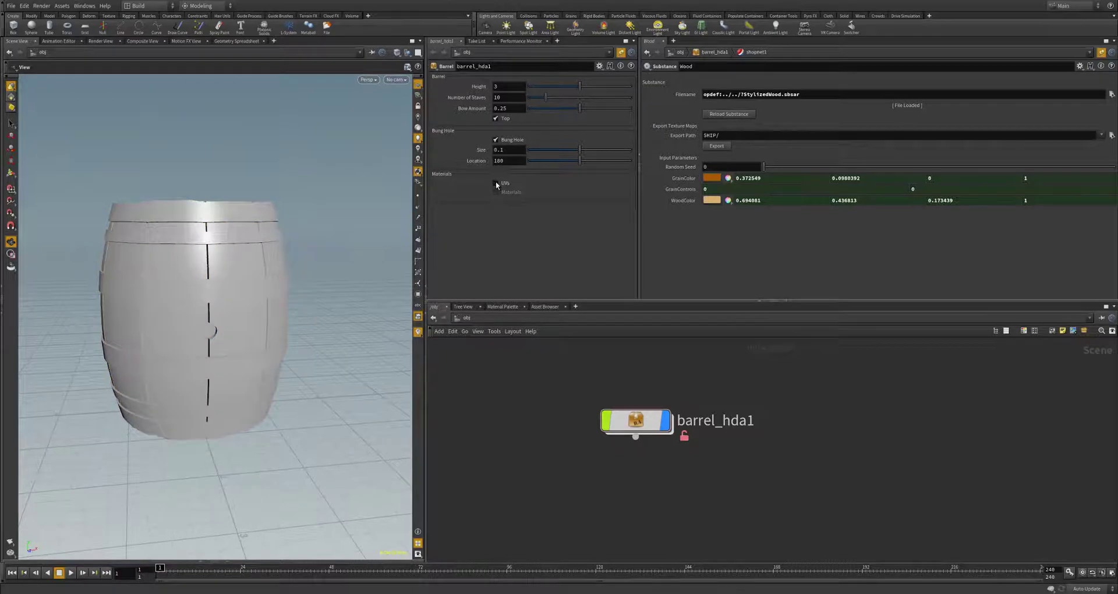
Turn Materials back on, add an Environment Light via the env search, and pin its parameters.
click(495, 192)
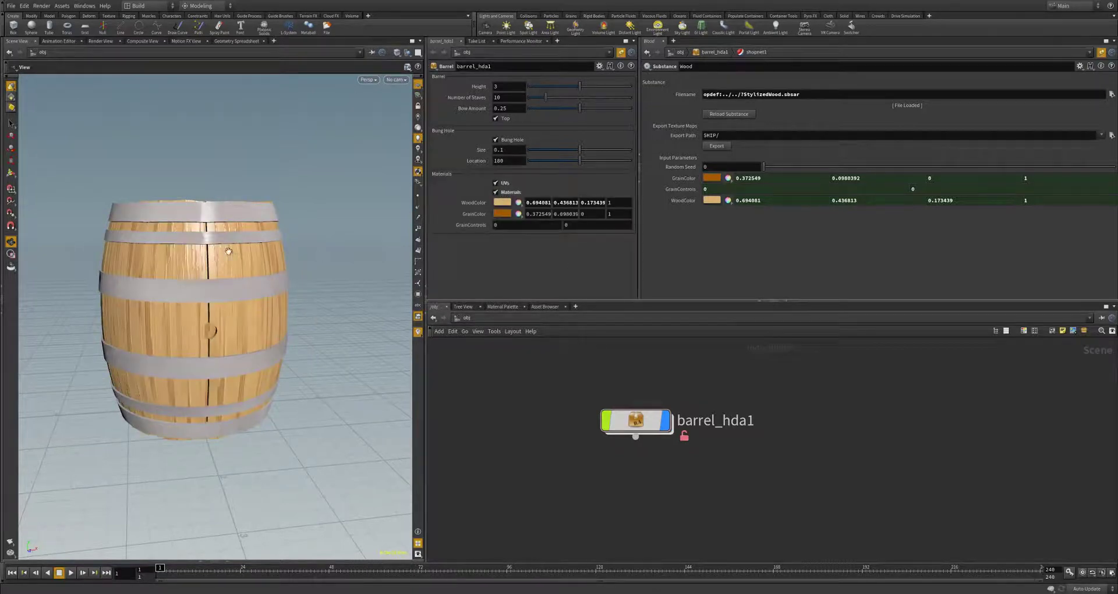
drag(303, 385, 325, 402)
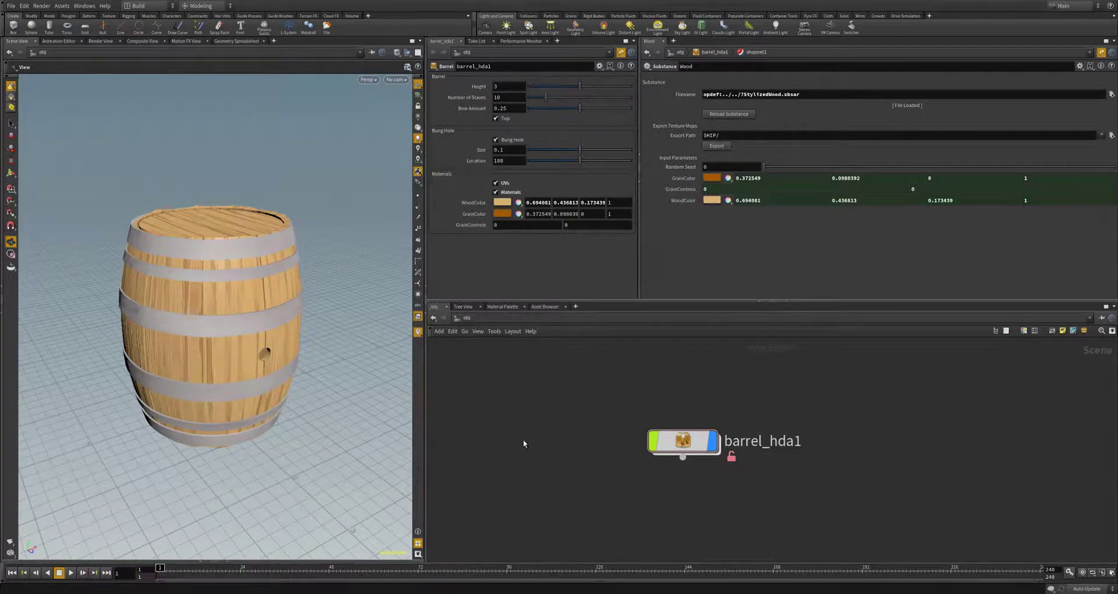
key(Tab)
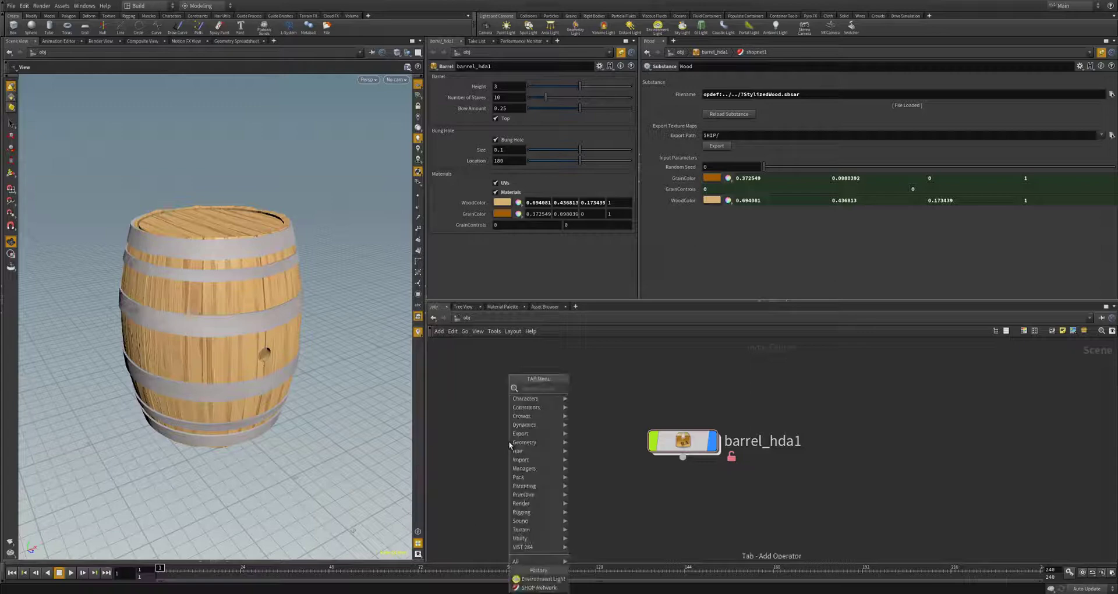
text(env)
key(Return)
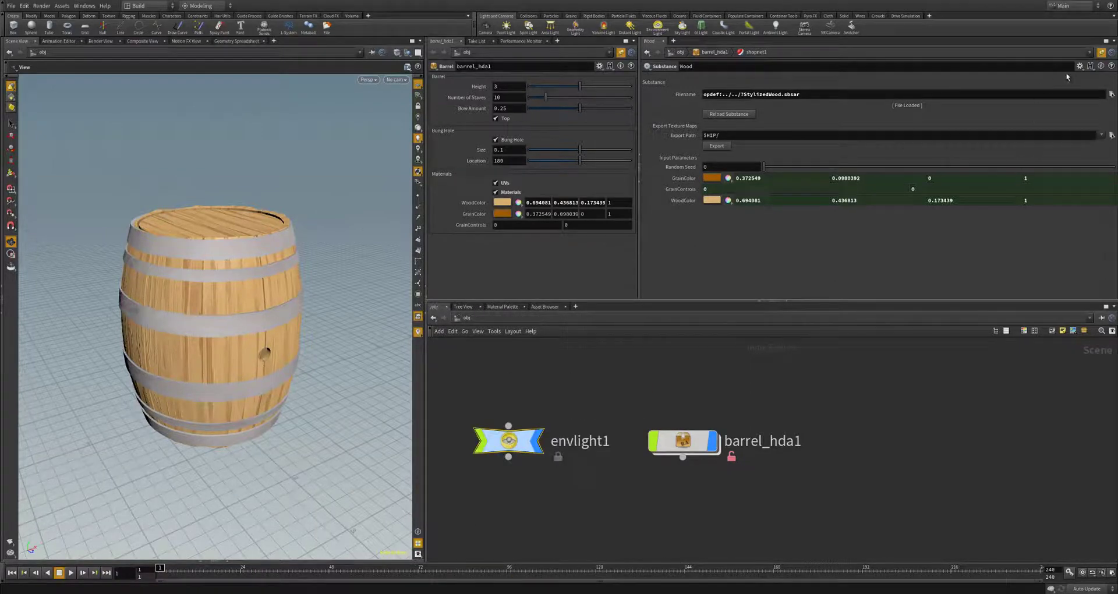
click(1101, 52)
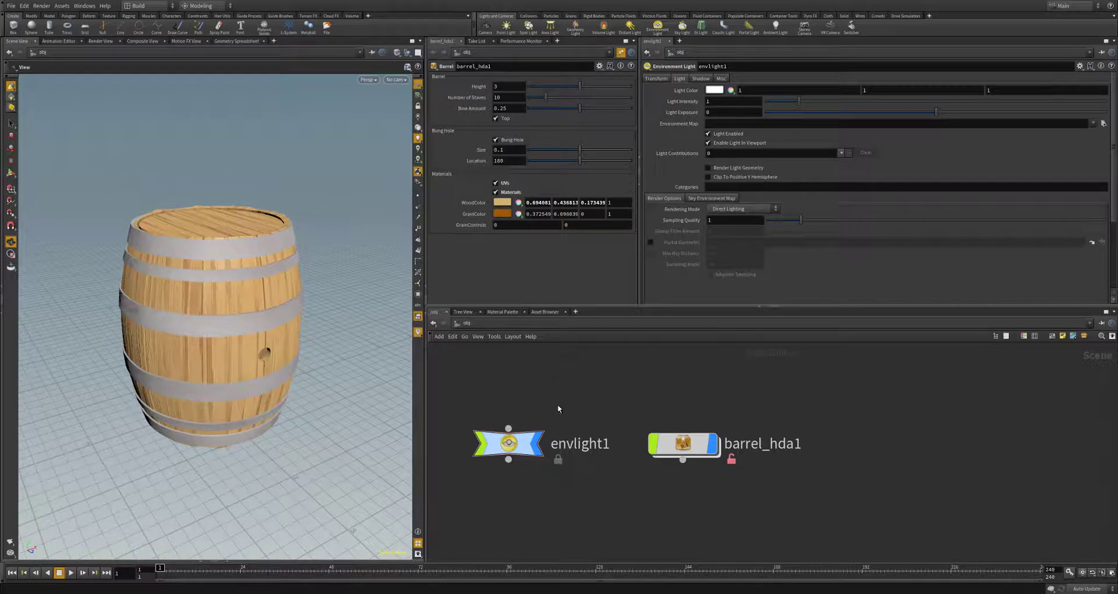
Create a cam1 Camera node next to envlight1 and barrel_hda1.
key(Tab)
text(cam)
key(Return)
click(493, 526)
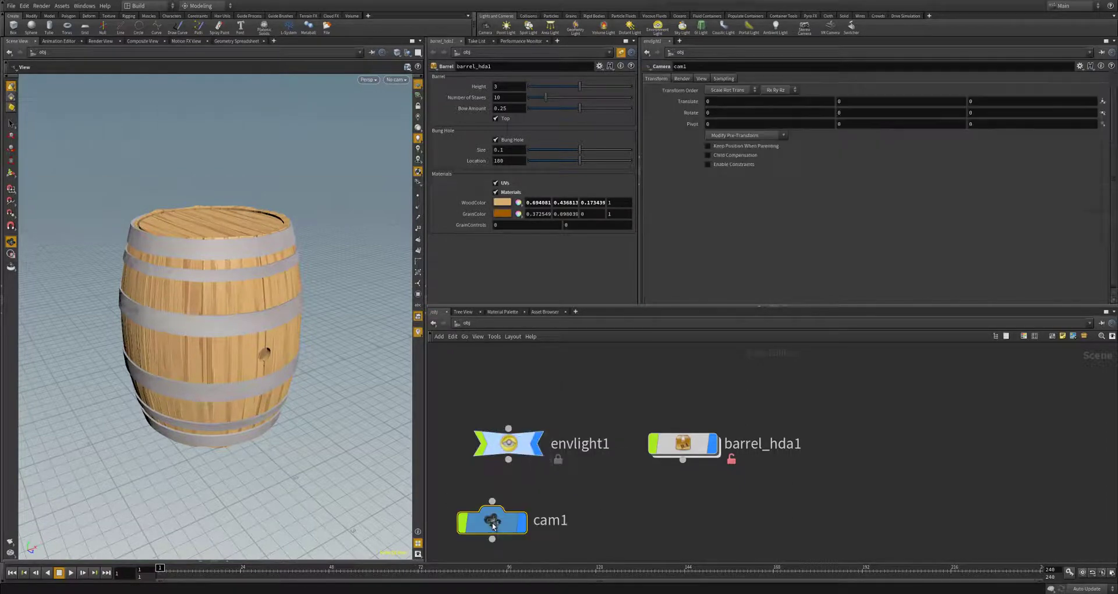
drag(493, 526, 509, 522)
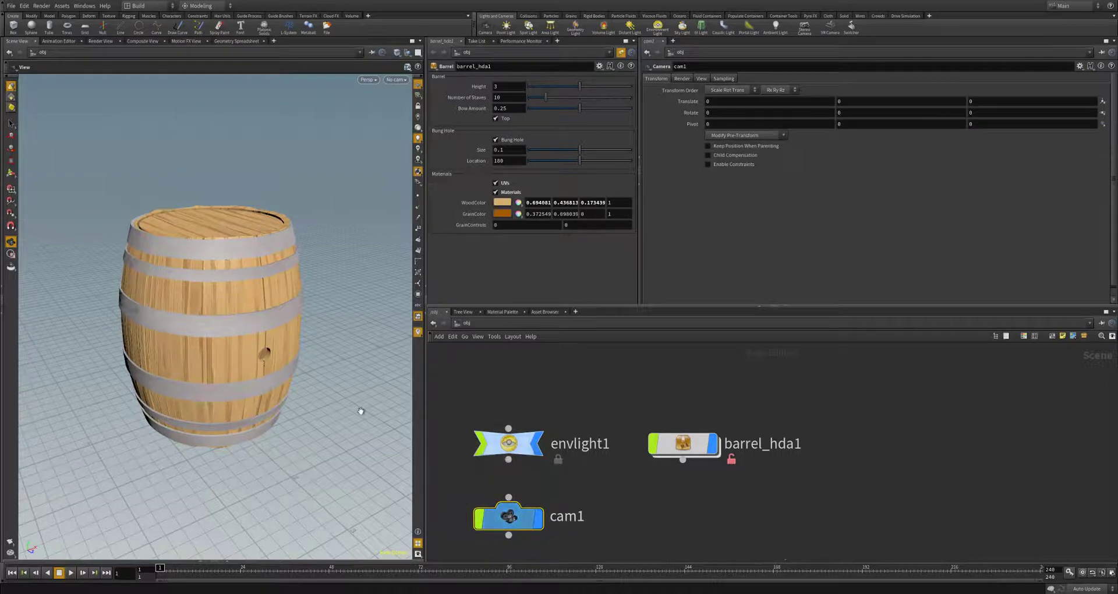
Look through cam1 and tie the viewport to the camera.
click(398, 81)
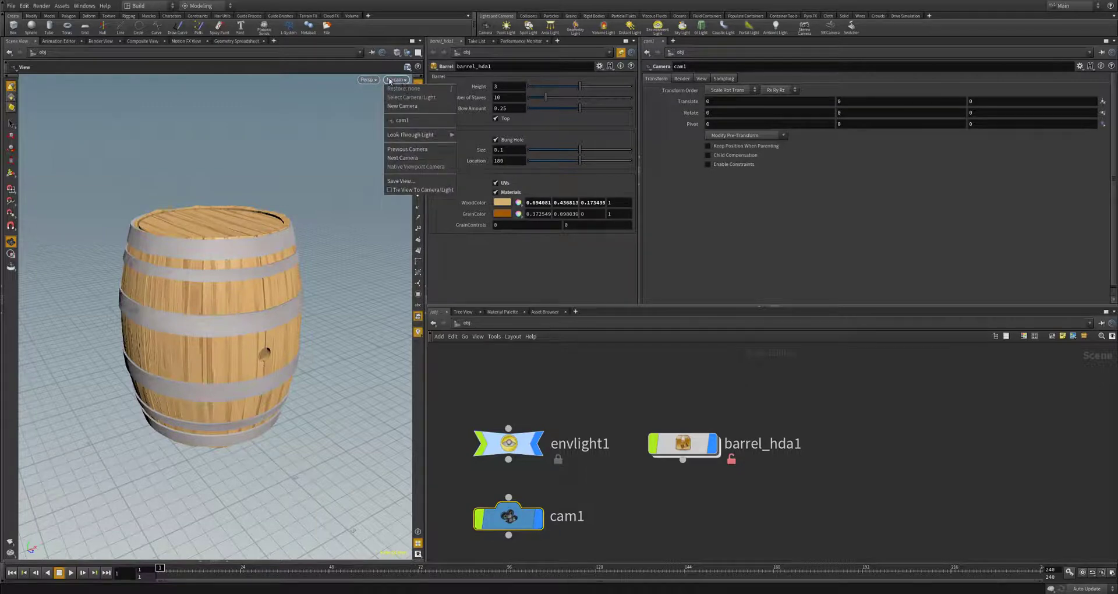
click(402, 122)
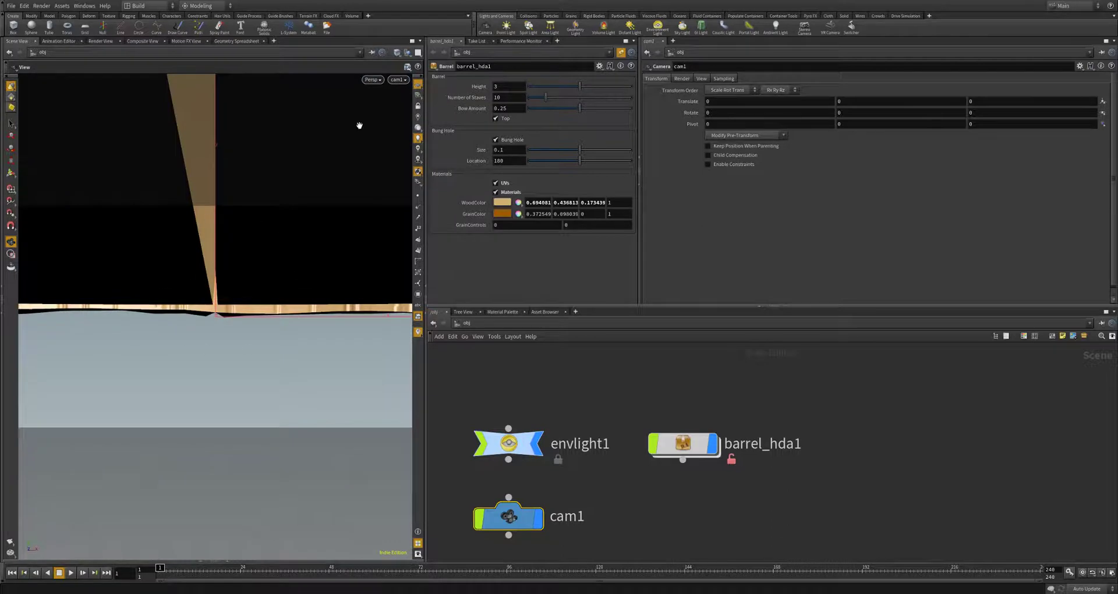
click(399, 80)
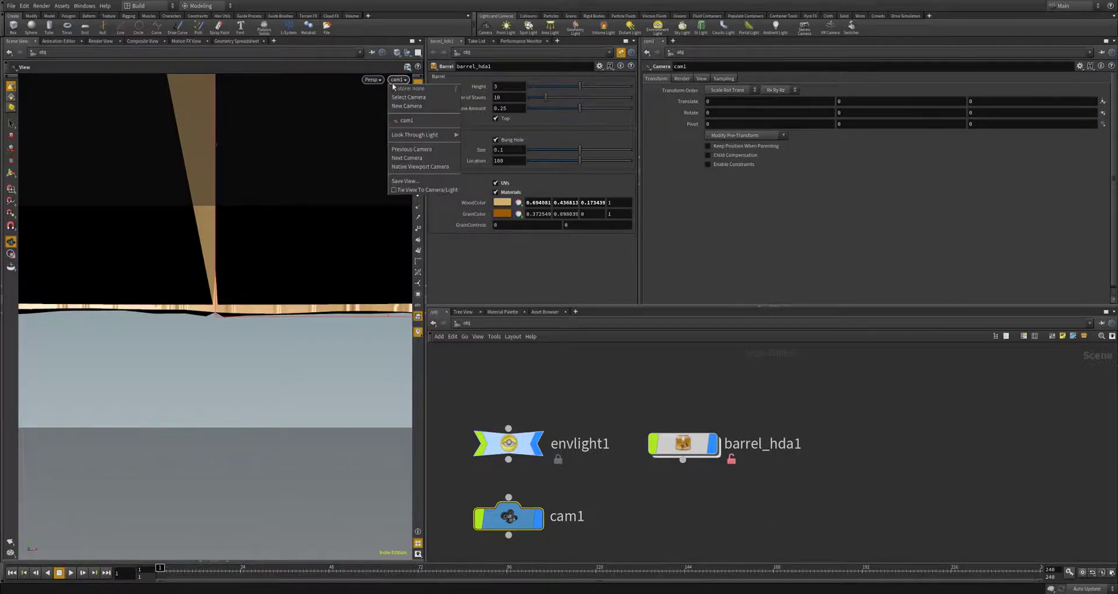
click(395, 191)
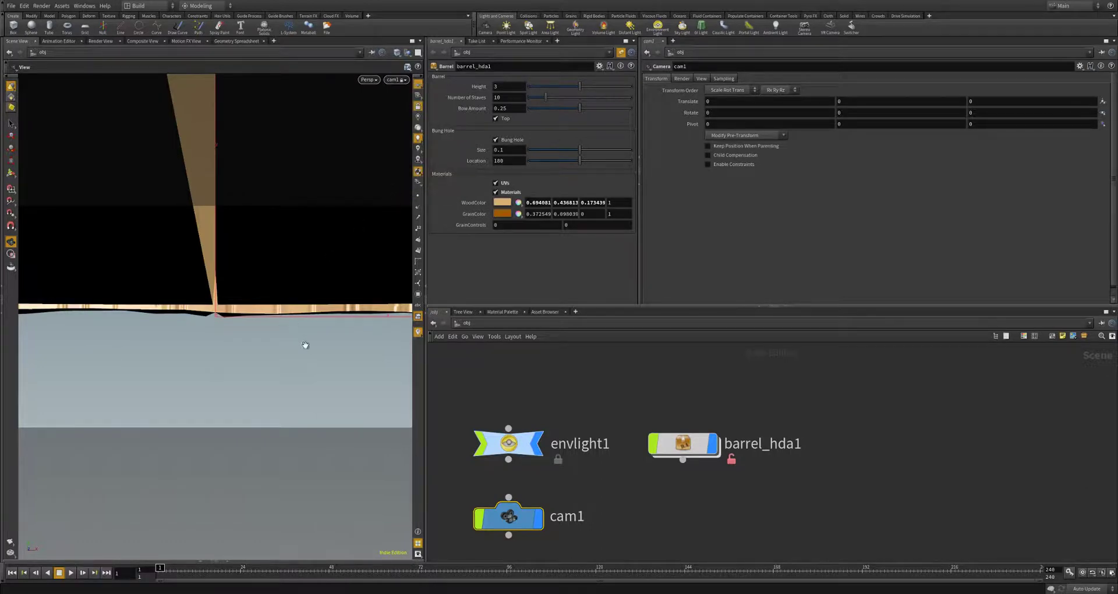
scroll(220, 329, down, 5)
scroll(158, 356, down, 8)
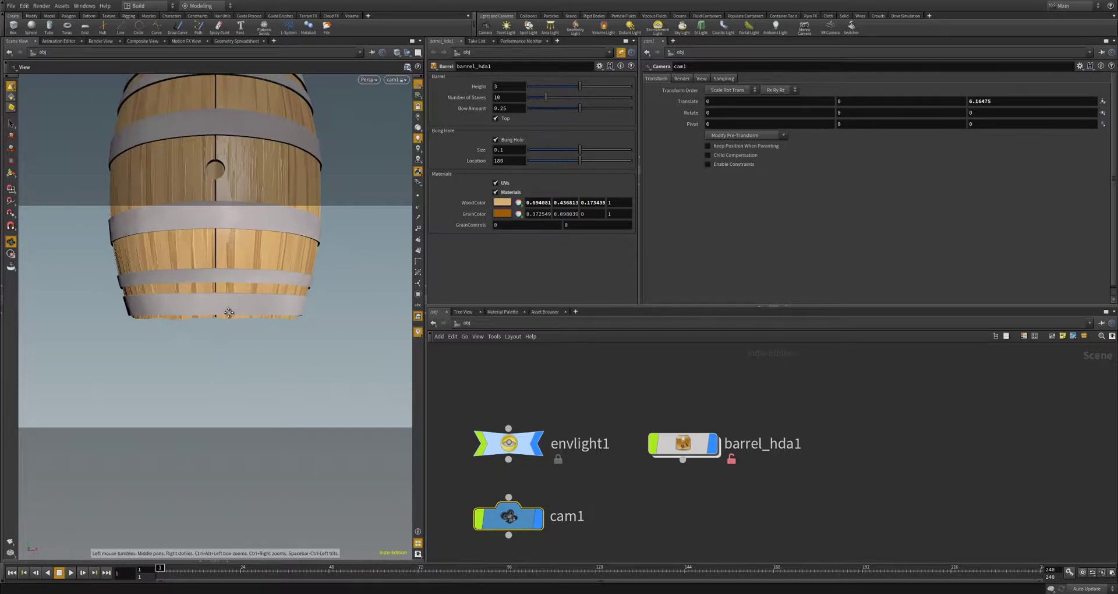
Tumble and dolly cam1 to frame the barrel from slightly above.
drag(239, 333, 285, 359)
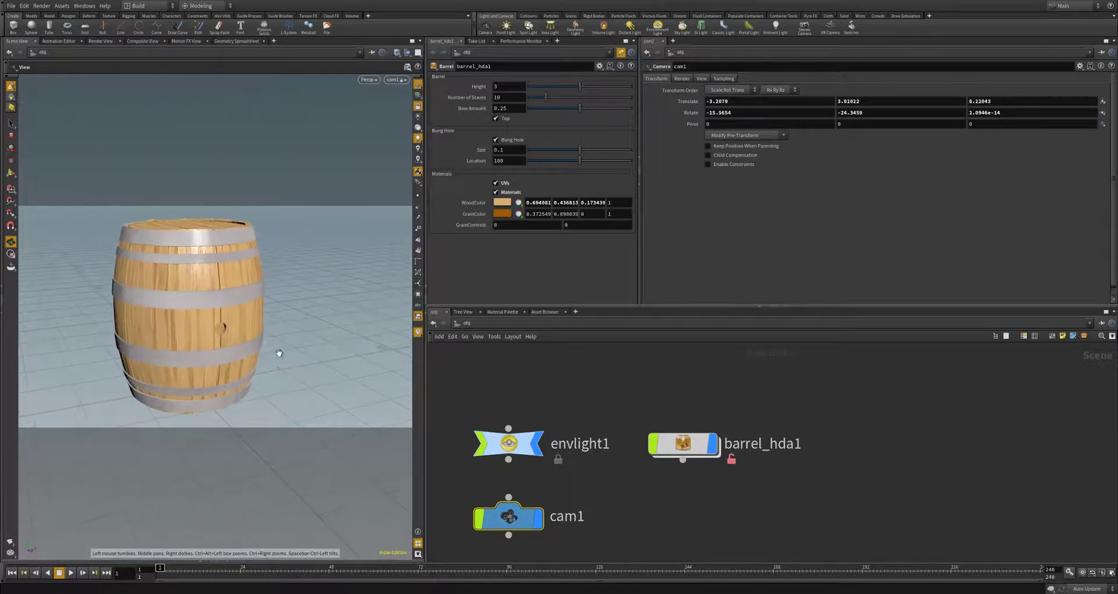
scroll(282, 357, up, 1)
middle_drag(282, 357, 324, 346)
scroll(324, 346, down, 1)
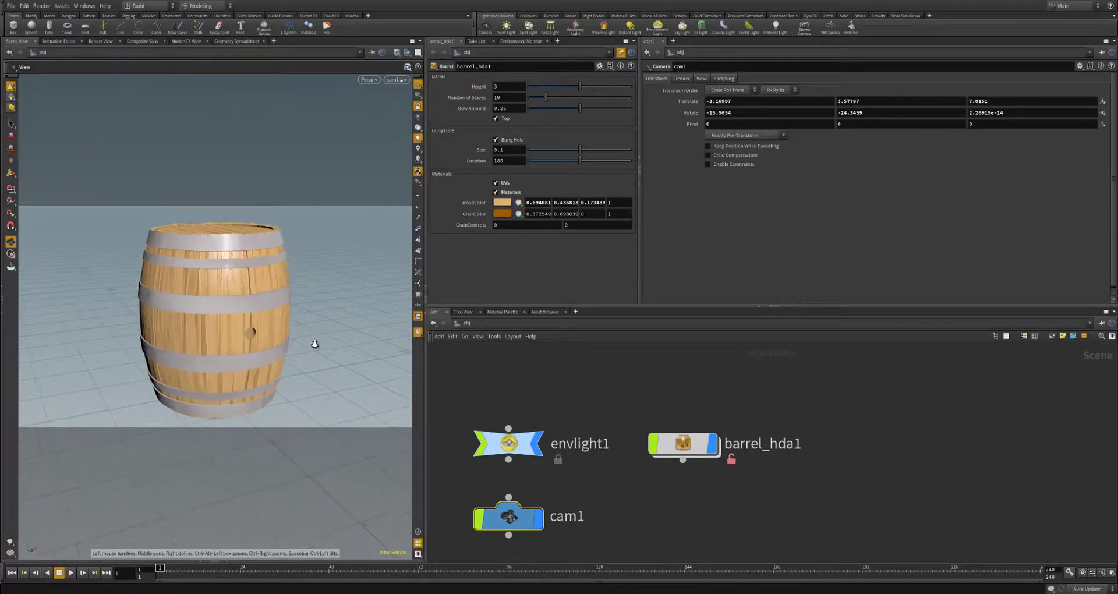
click(682, 78)
click(657, 78)
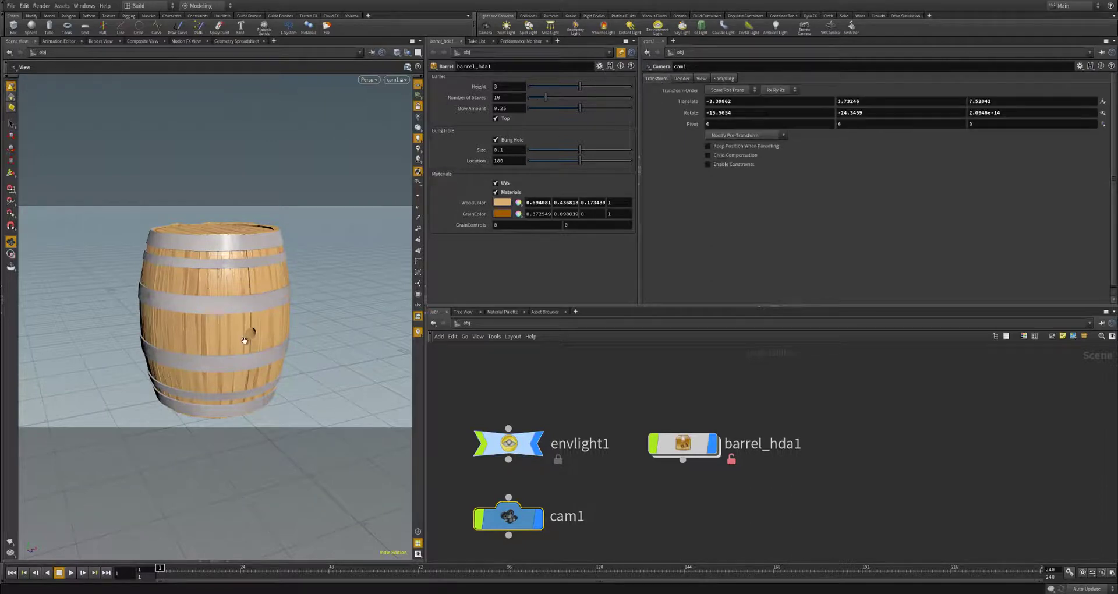
middle_drag(278, 348, 275, 338)
drag(274, 338, 290, 327)
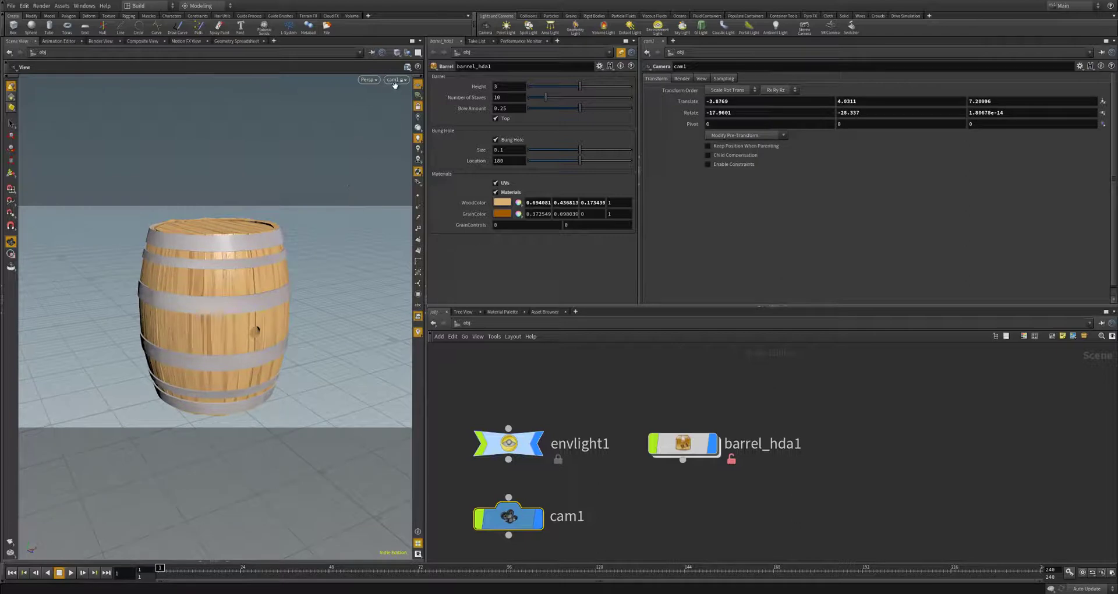
Untie the view from cam1 and look through it again to check the framing.
click(395, 82)
click(399, 164)
drag(349, 292, 326, 379)
click(396, 79)
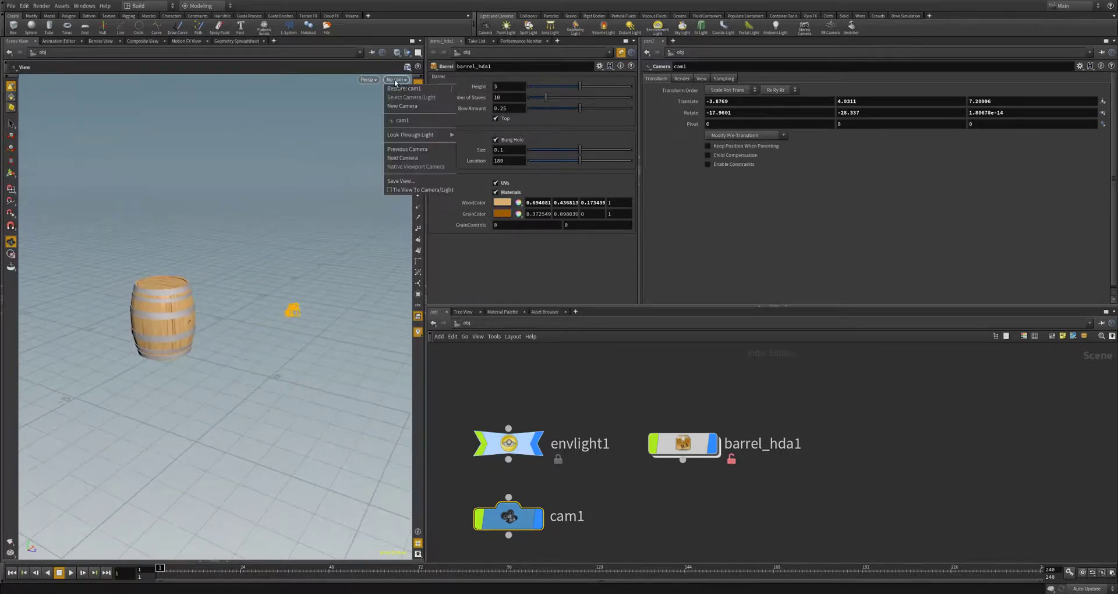
click(399, 120)
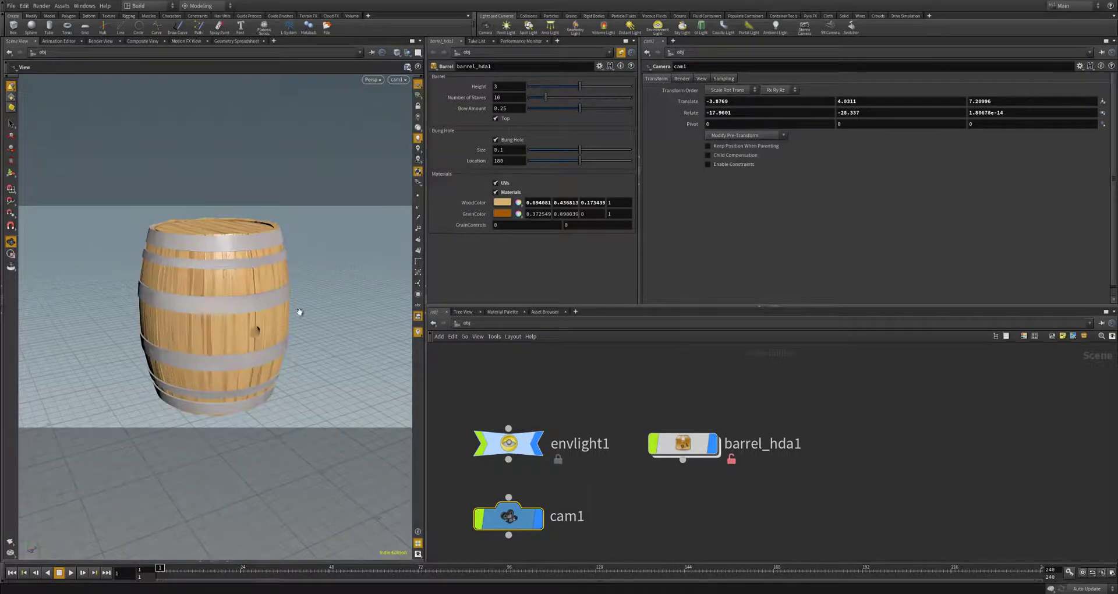
drag(309, 315, 248, 374)
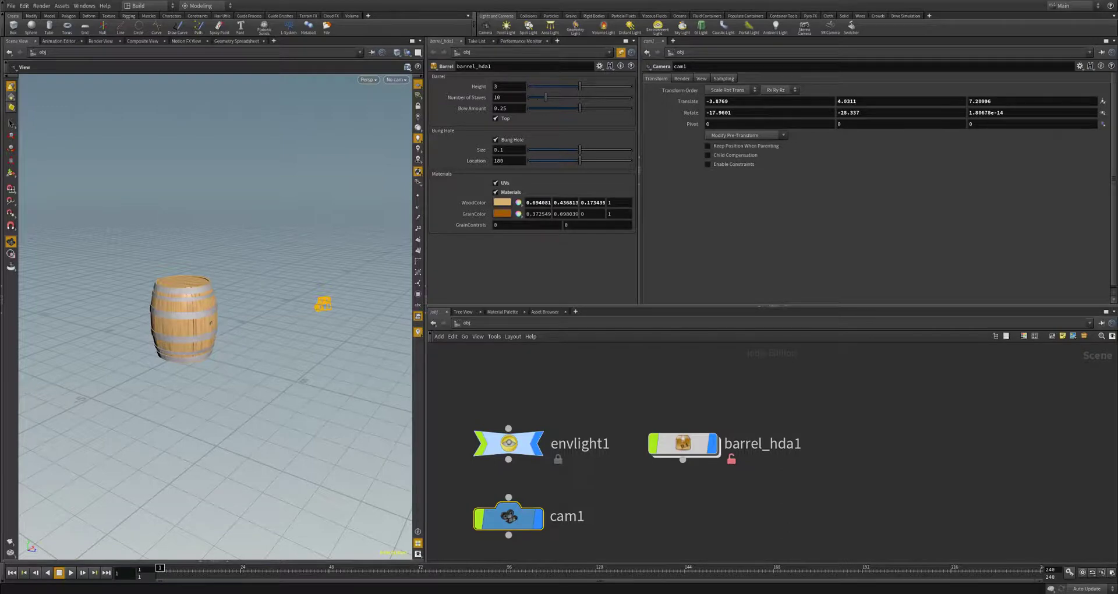
In Render View, select /obj/cam1 and start a mantra_ipr render of the barrel.
click(101, 41)
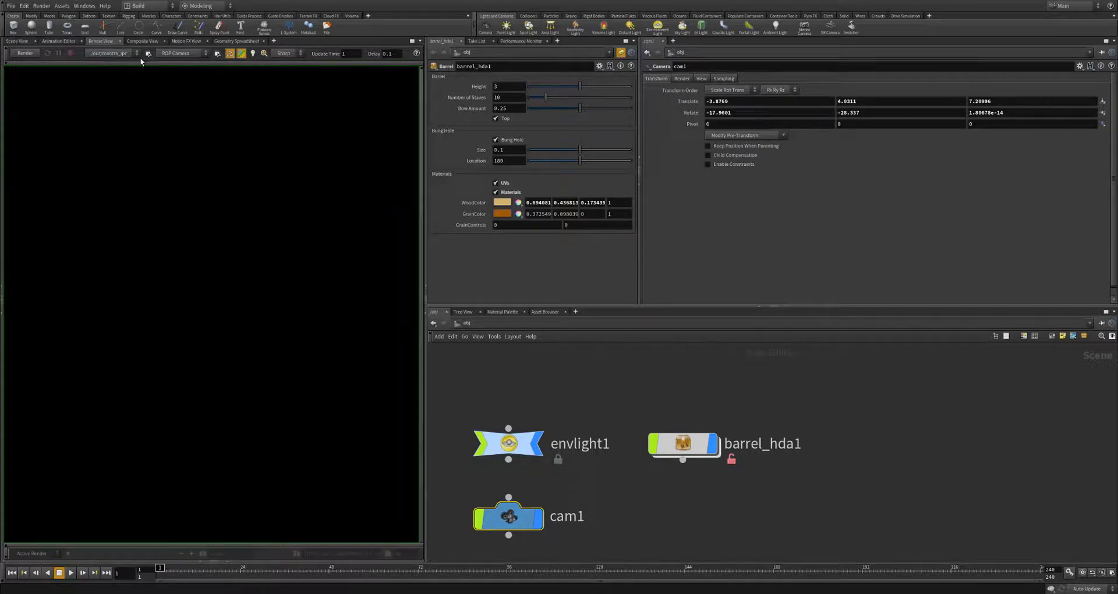
click(217, 55)
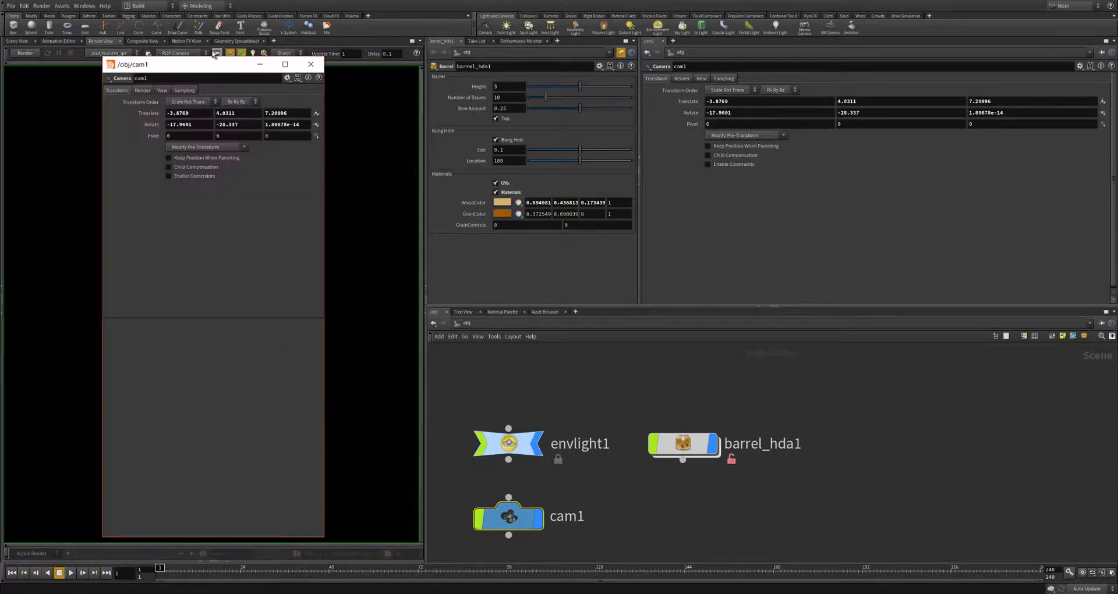
click(314, 61)
click(190, 54)
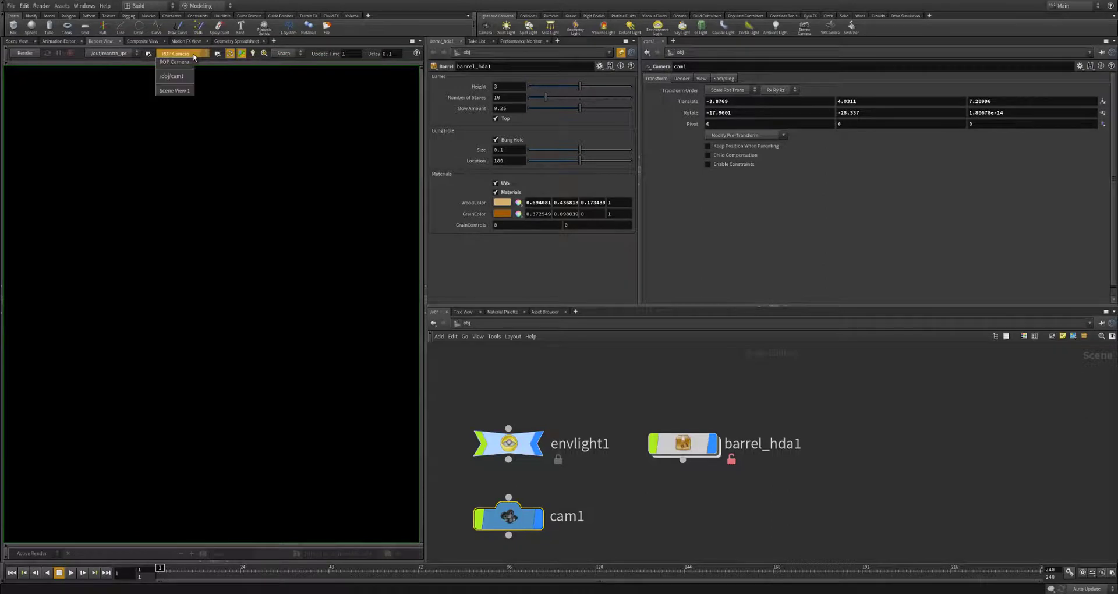
click(170, 77)
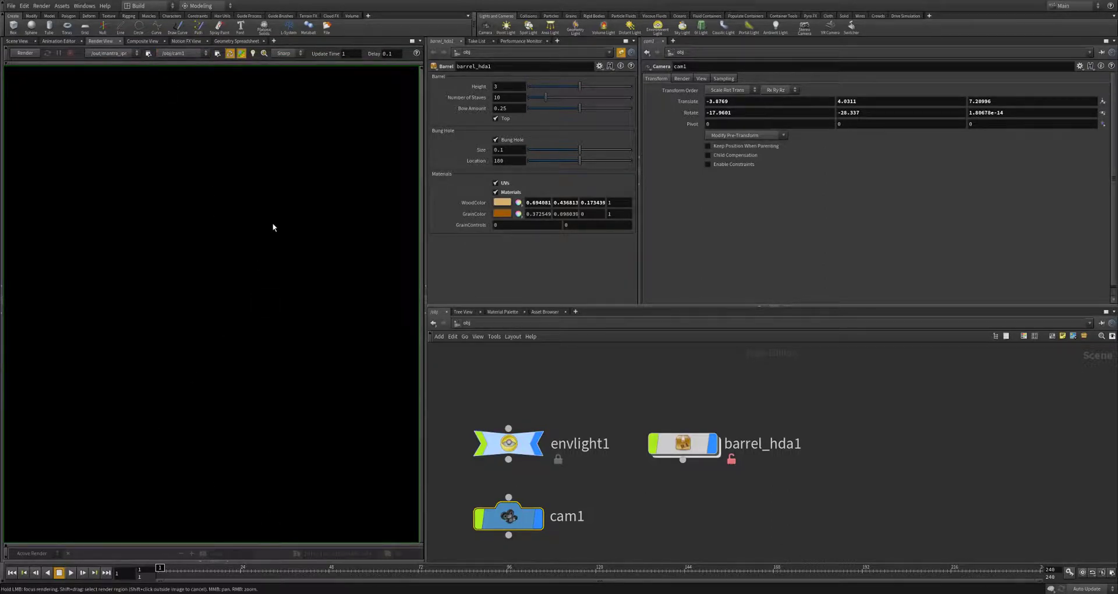
click(25, 54)
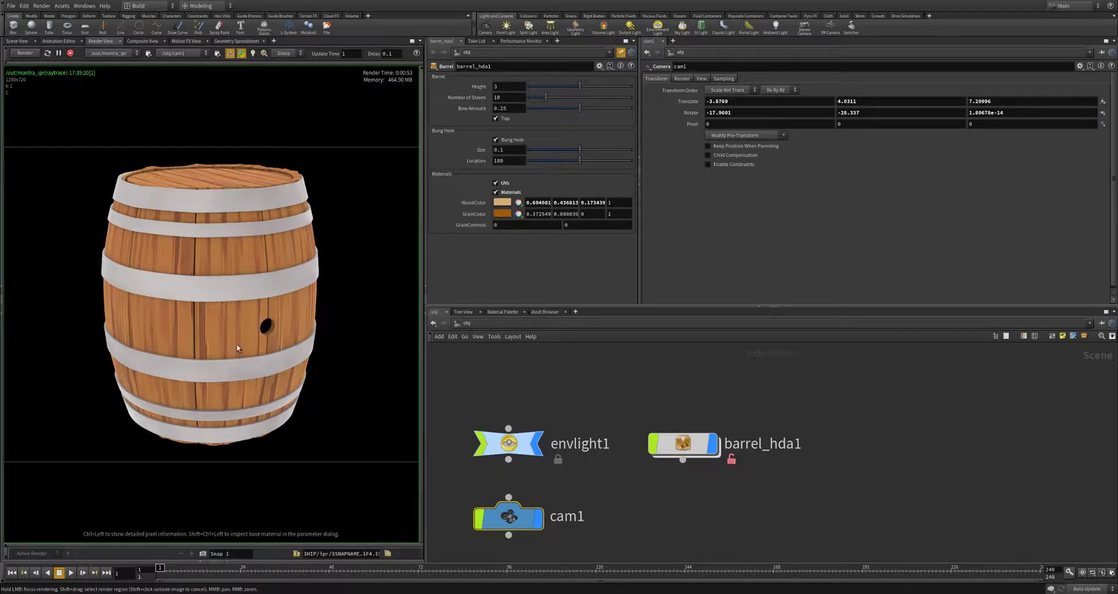
Set mantra_ipr's output picture to barrel_render.png in PNG format and render the frame to disk.
click(148, 53)
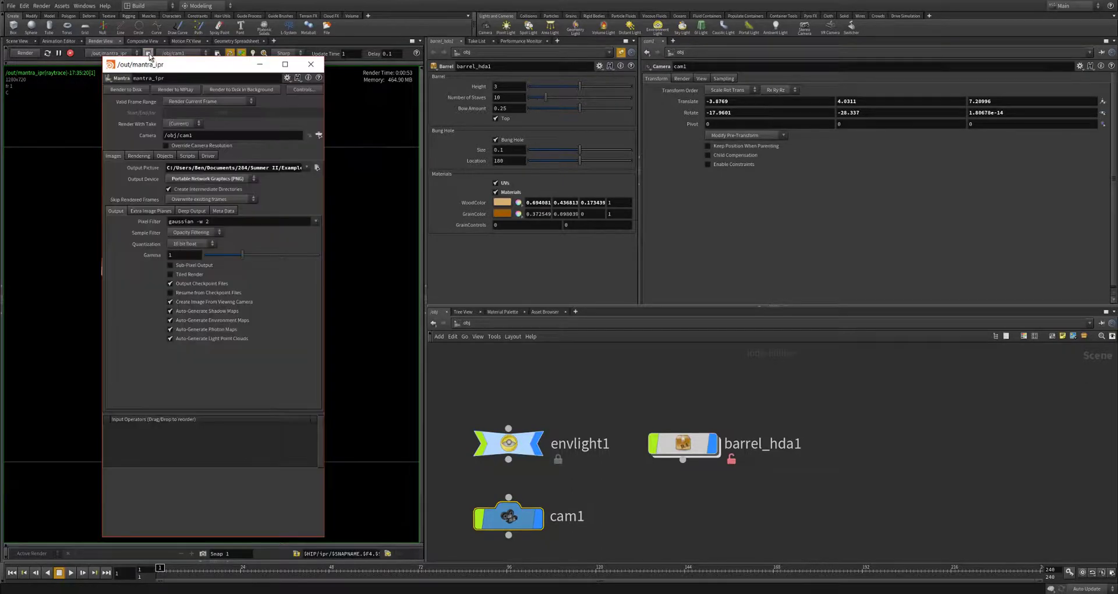
drag(180, 67, 179, 62)
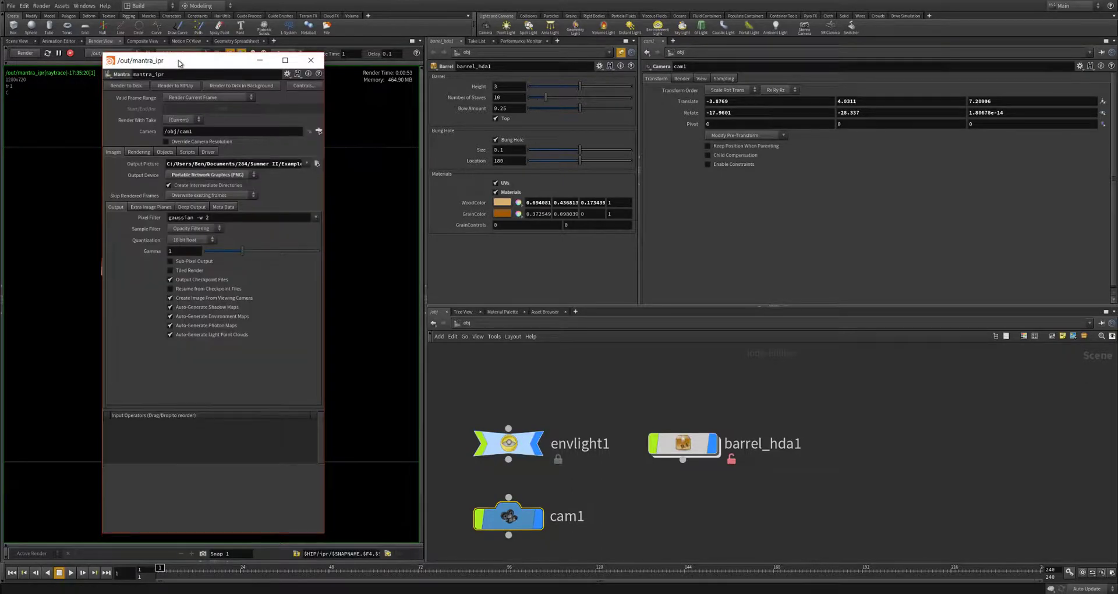
click(221, 177)
click(215, 217)
click(317, 164)
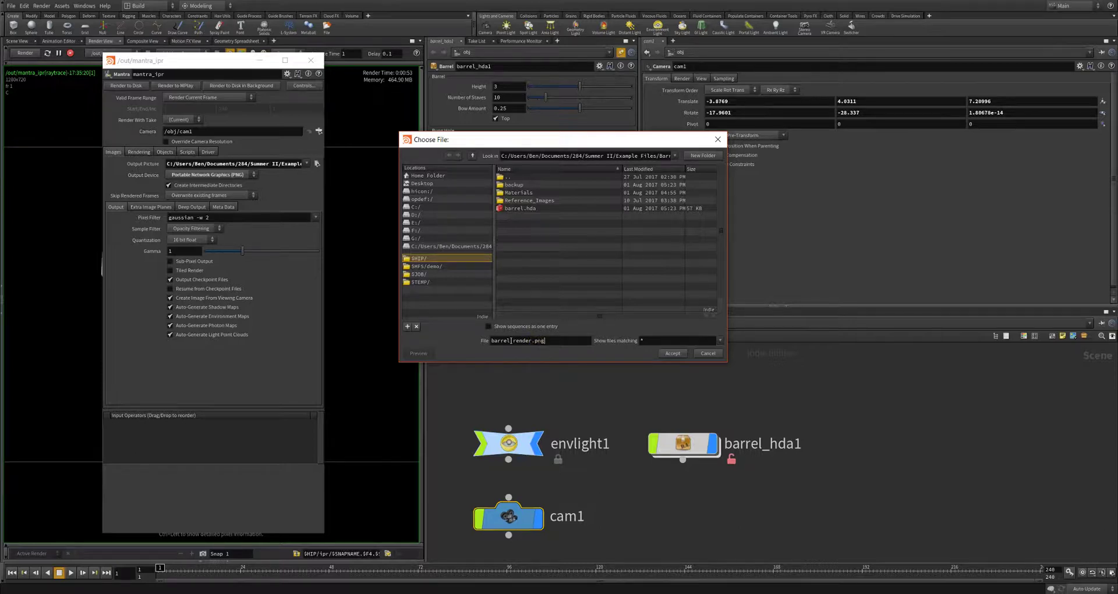
key(Return)
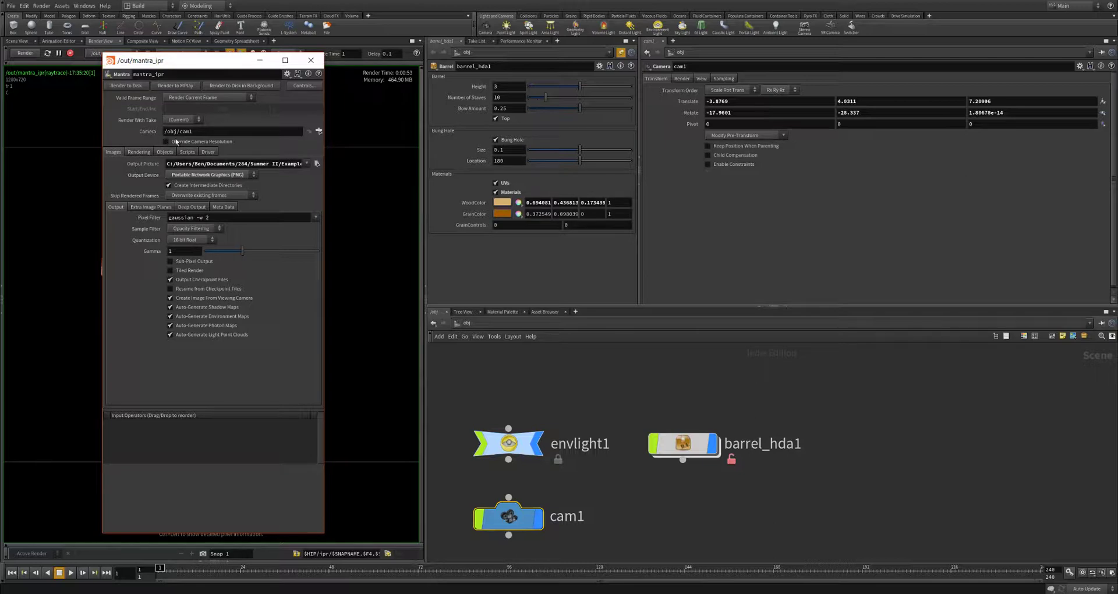
click(129, 86)
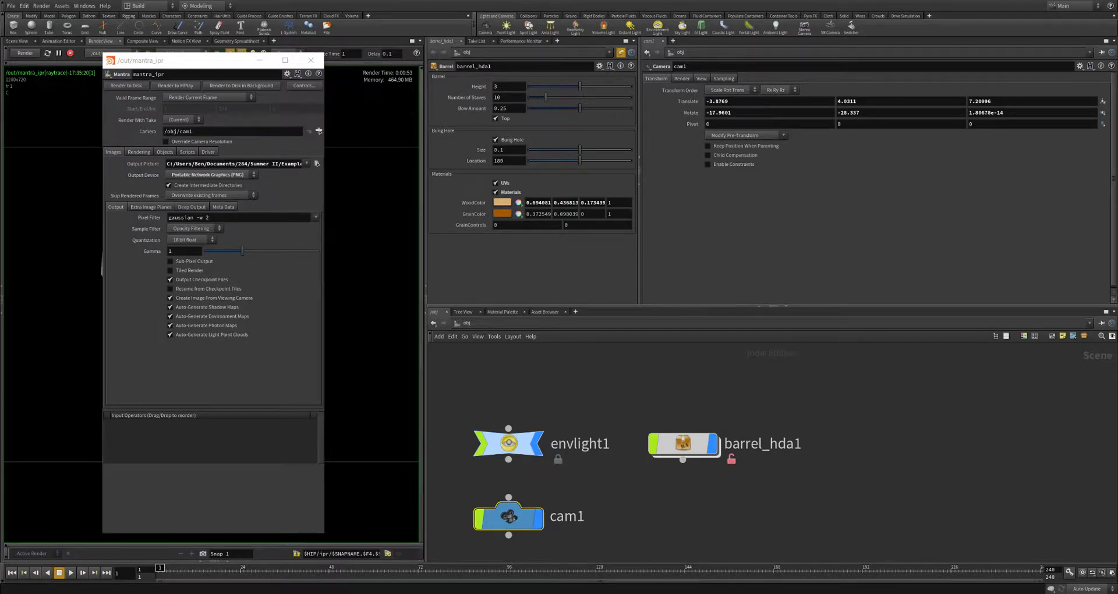
drag(293, 56, 404, 91)
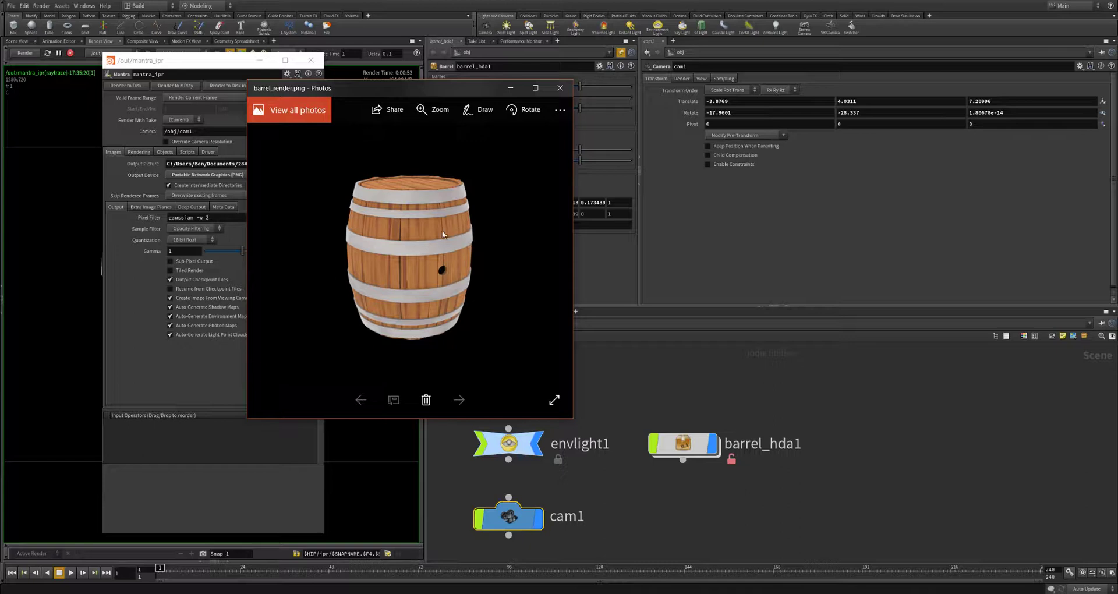
scroll(460, 234, up, 3)
scroll(457, 233, down, 3)
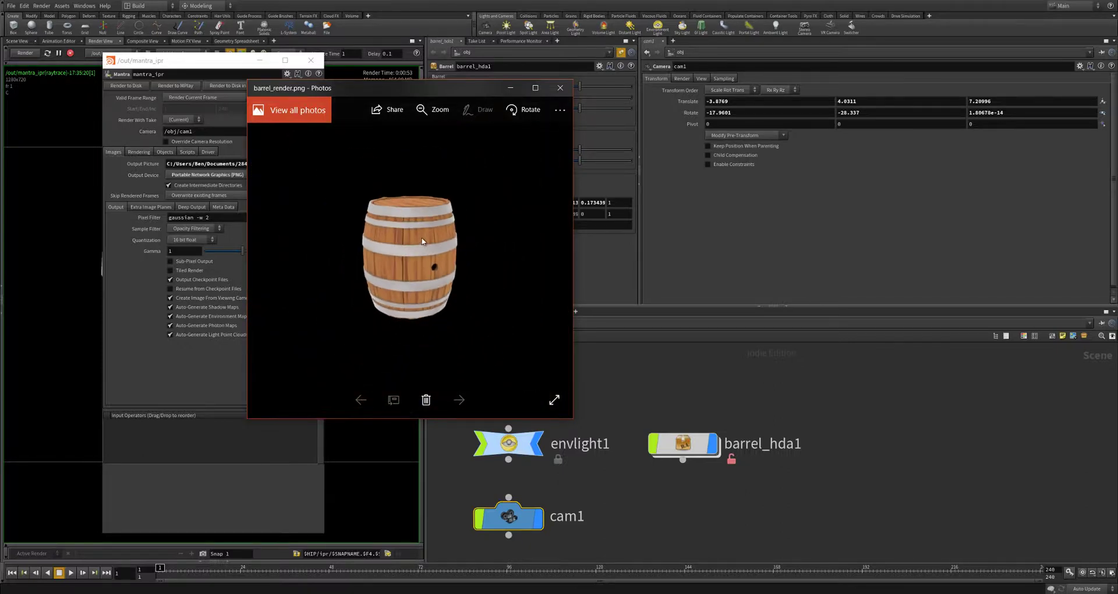
click(560, 89)
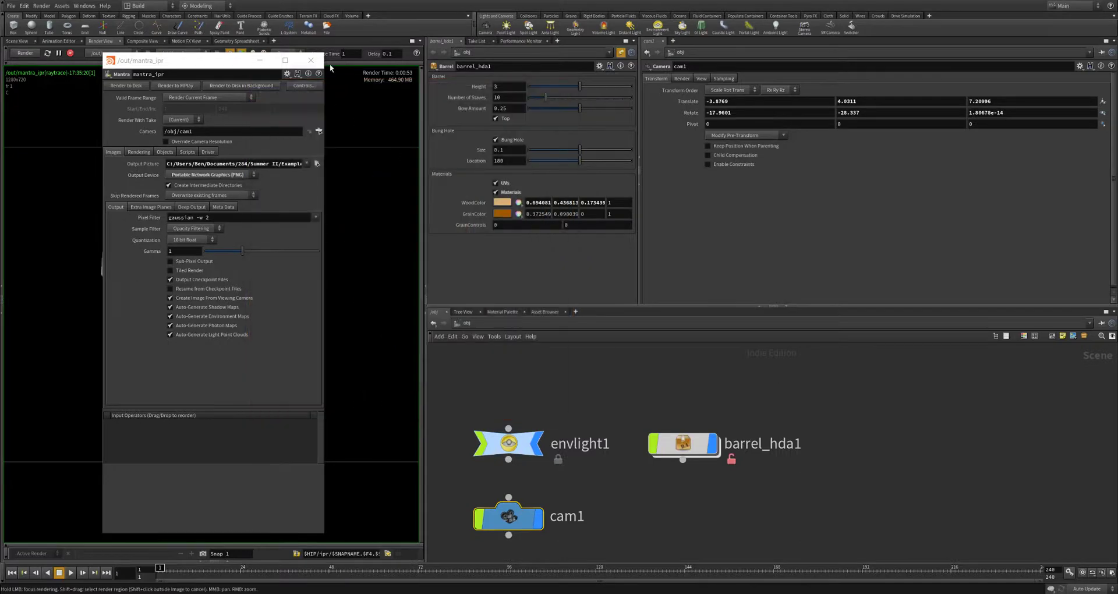
Close the mantra settings and return to the Scene View, turning the barrel's bung hole to face front.
click(310, 60)
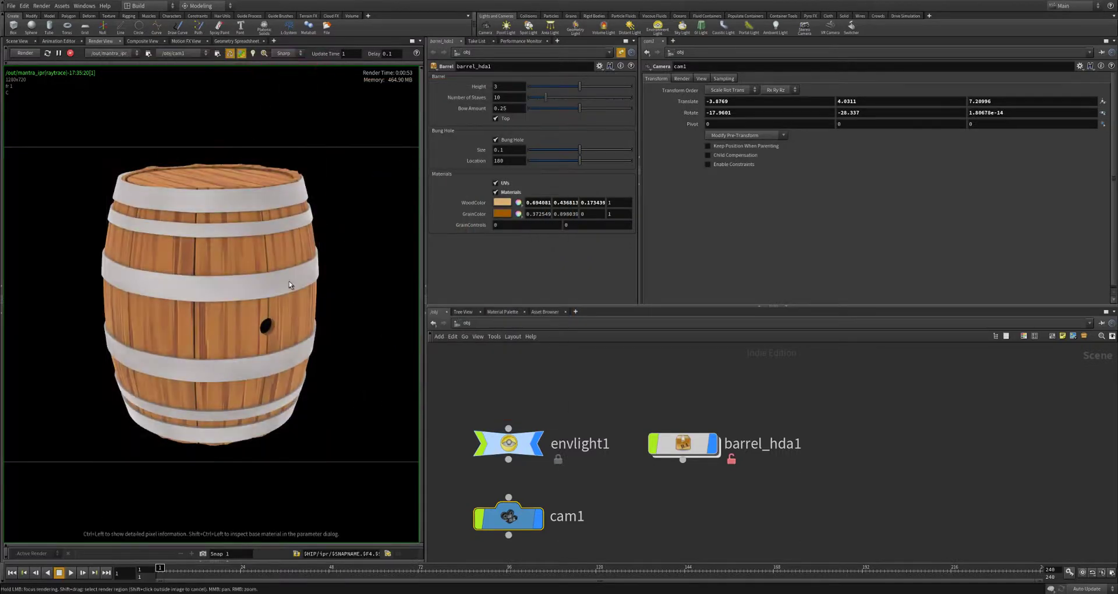
click(21, 42)
right_drag(212, 349, 324, 331)
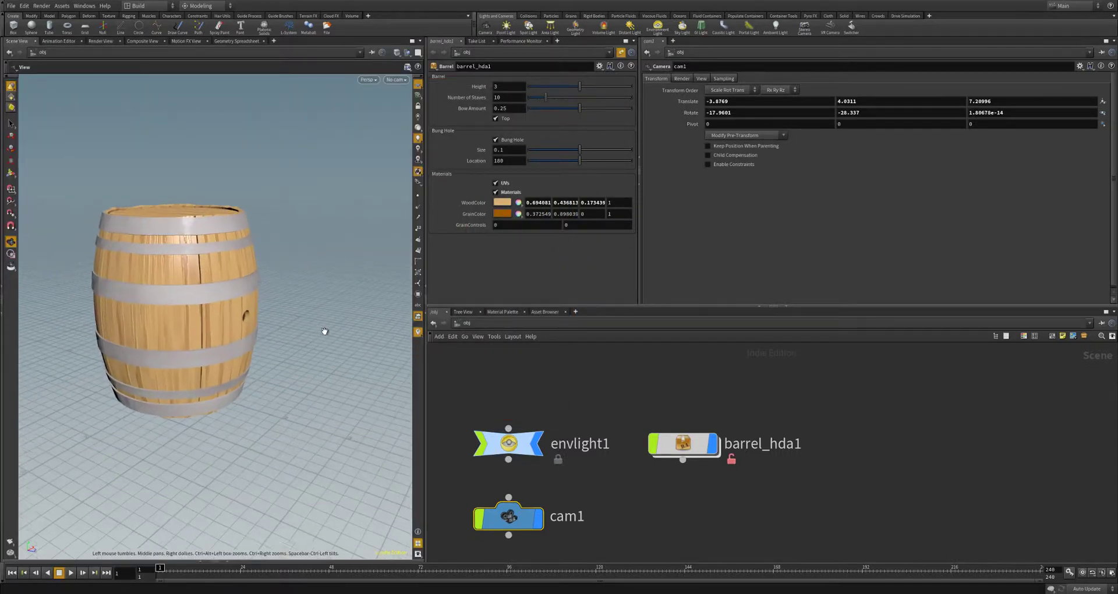
drag(324, 332, 305, 374)
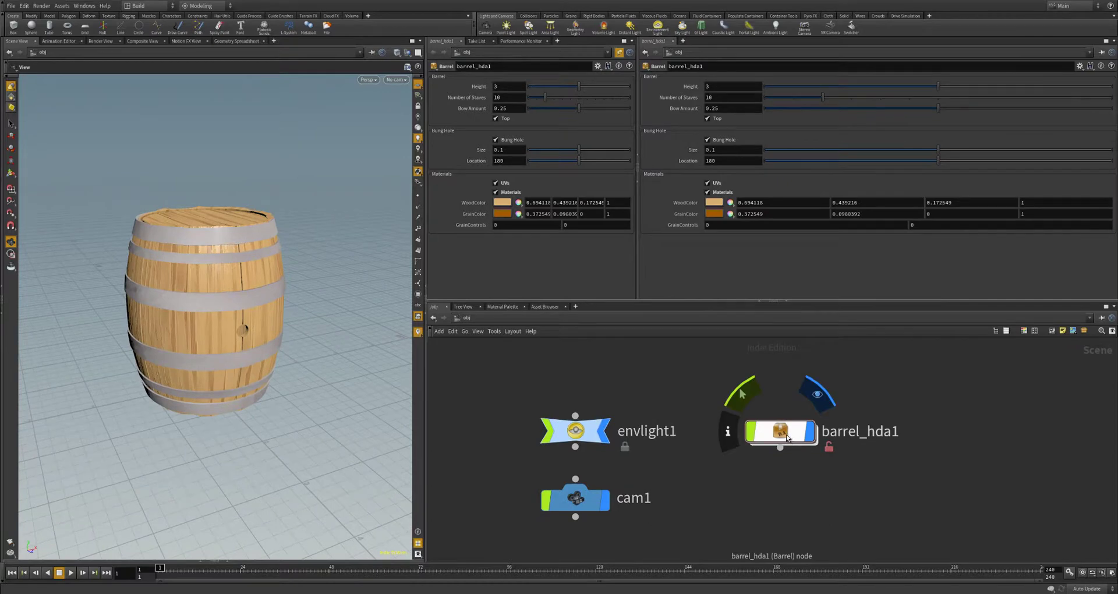
Inside barrel_hda1, insert a Group Delete node between switch2 and Barrel_OUT.
double_click(788, 438)
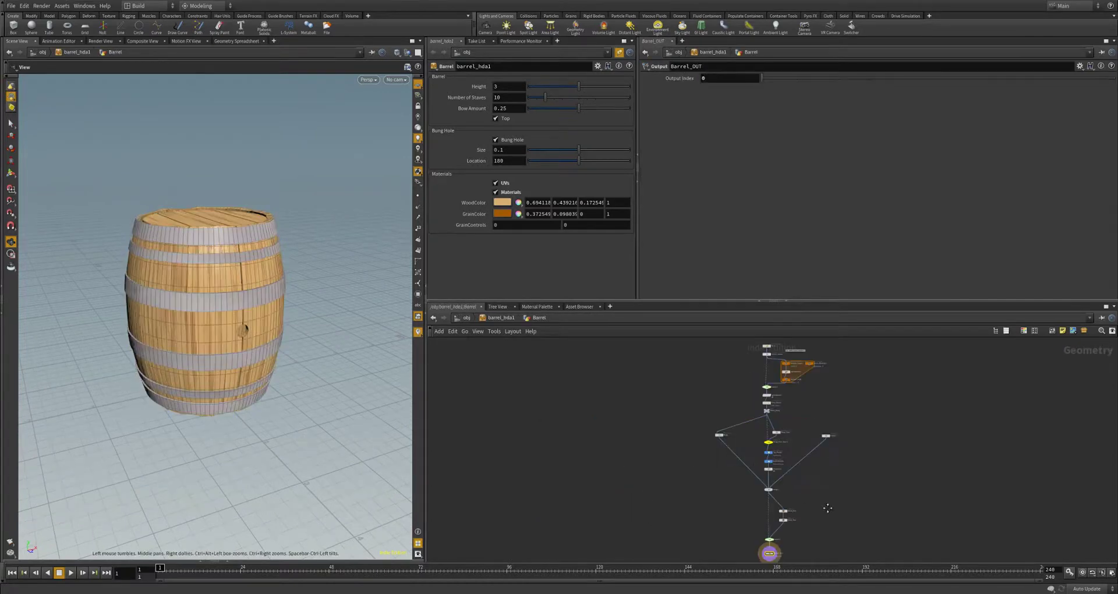
scroll(828, 508, up, 5)
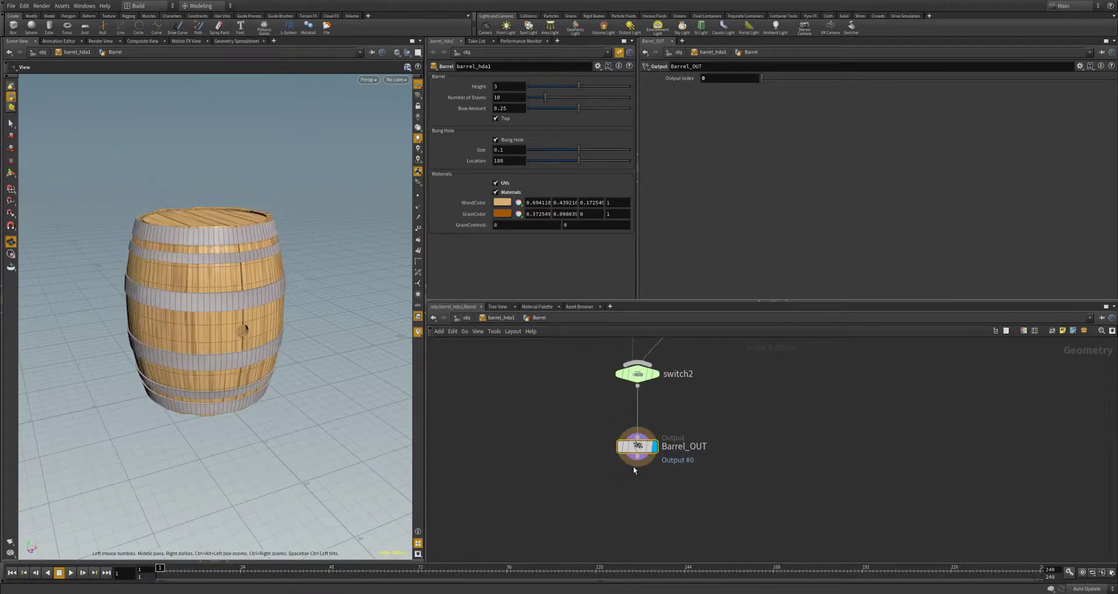
drag(643, 434, 644, 511)
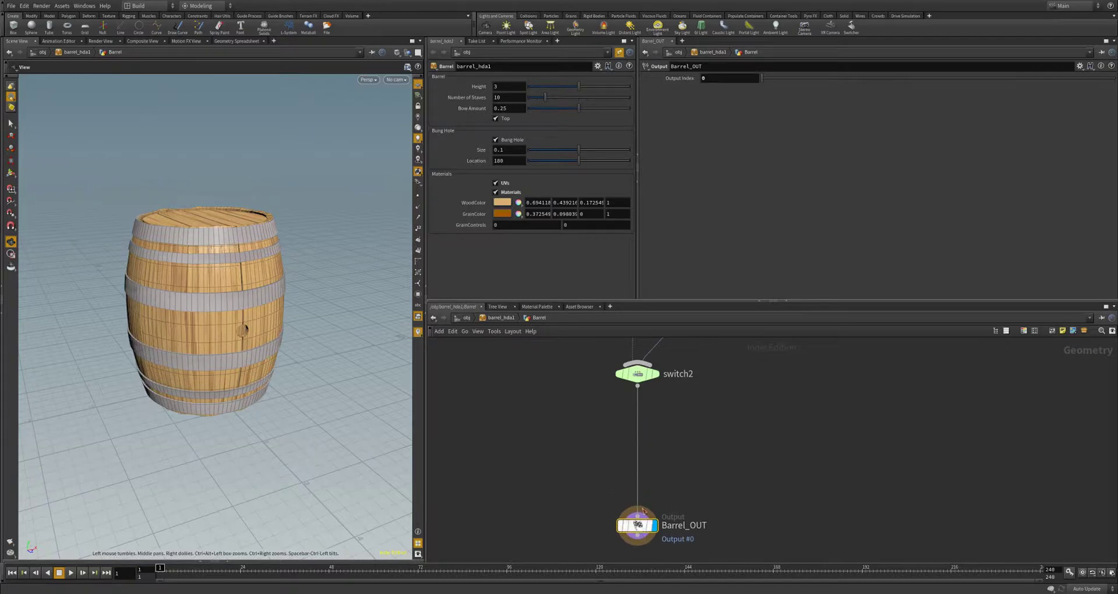
key(Tab)
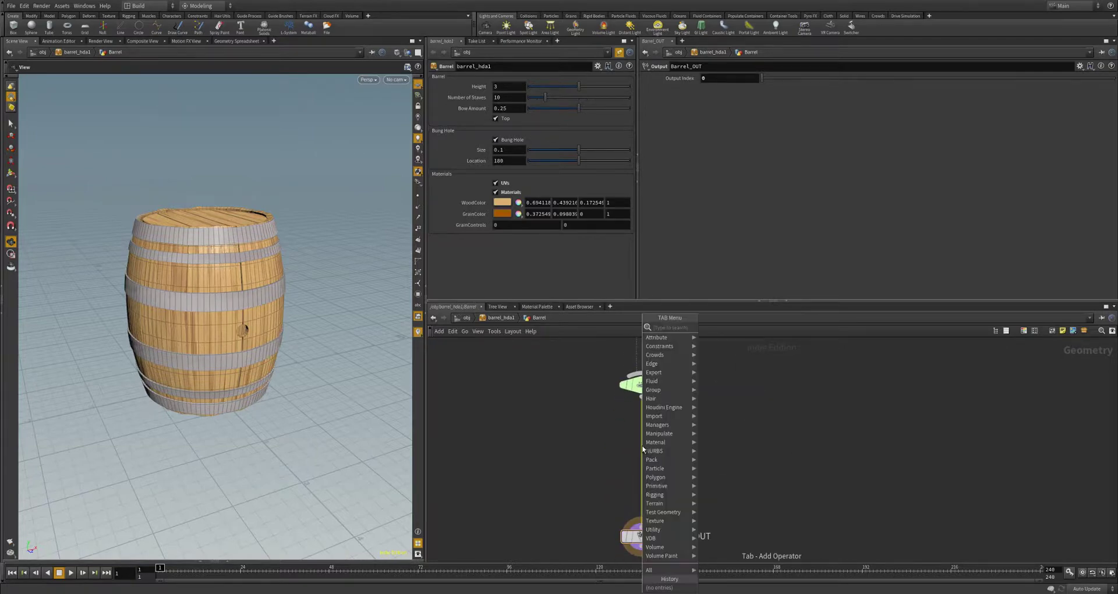
text(group del)
key(Return)
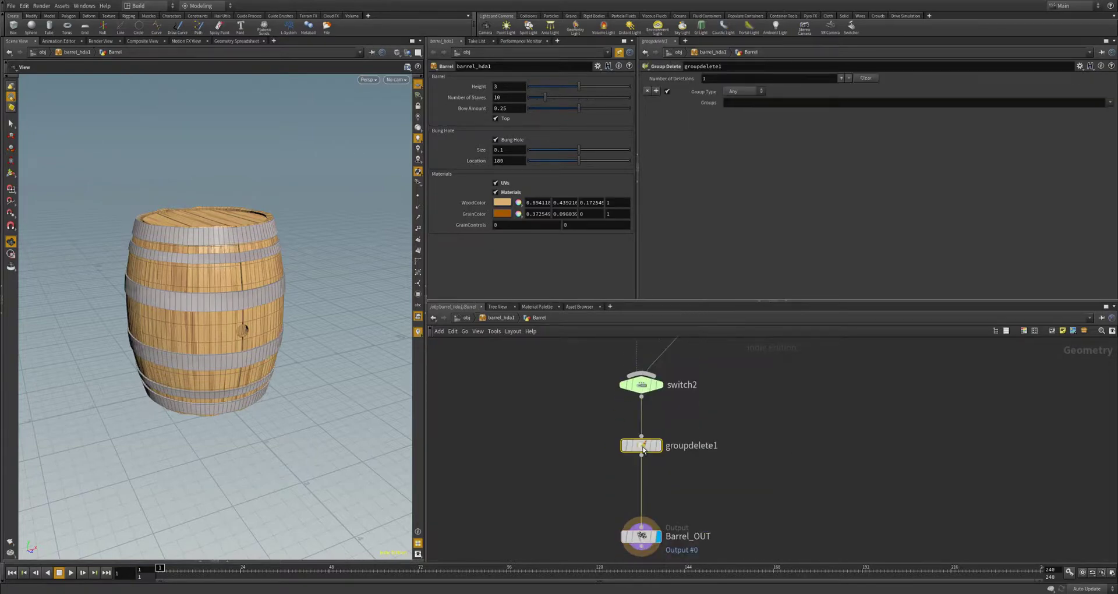
click(643, 449)
Tidy the network and check that Barrel_OUT keeps the P, shop_materialpath and uv attributes.
middle_drag(738, 404, 745, 504)
middle_drag(744, 460, 751, 346)
drag(658, 508, 655, 479)
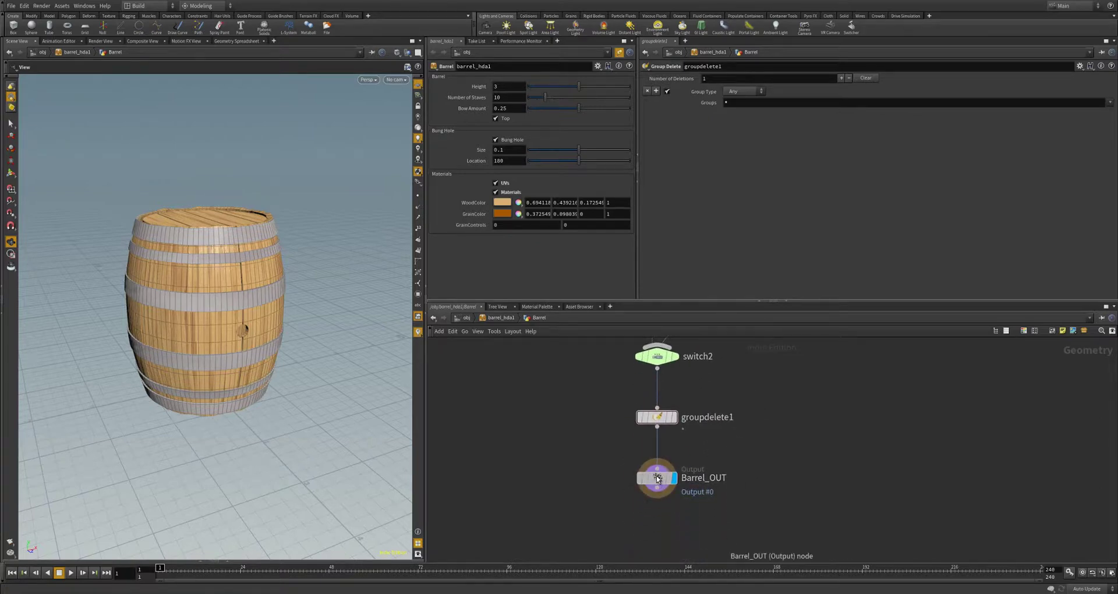
middle_click(656, 479)
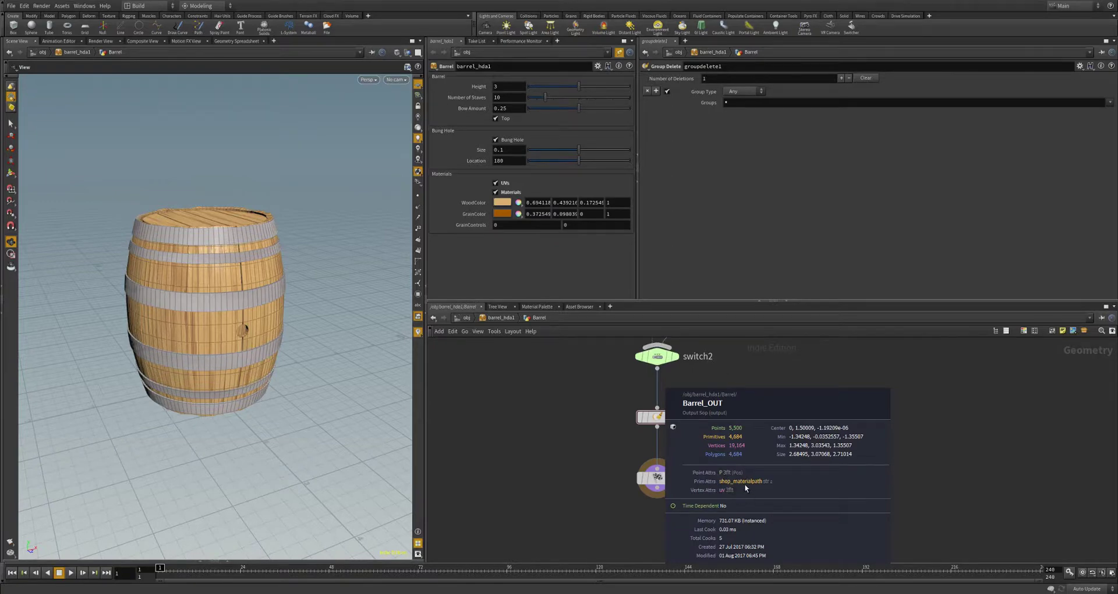
Back at /obj, give barrel_hda1 14 staves and a height of 3.66.
key(u)
drag(305, 404, 285, 364)
mouse_move(579, 86)
mouse_down()
mouse_move(560, 85)
mouse_move(613, 90)
mouse_move(578, 99)
mouse_up()
drag(341, 242, 256, 252)
drag(331, 244, 314, 245)
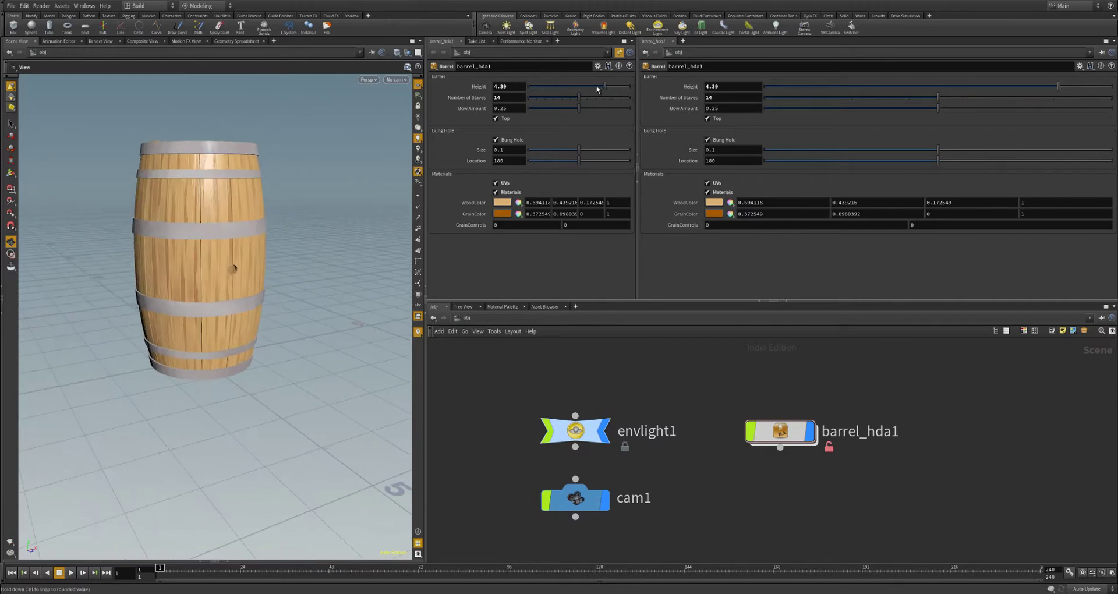
drag(597, 89, 599, 111)
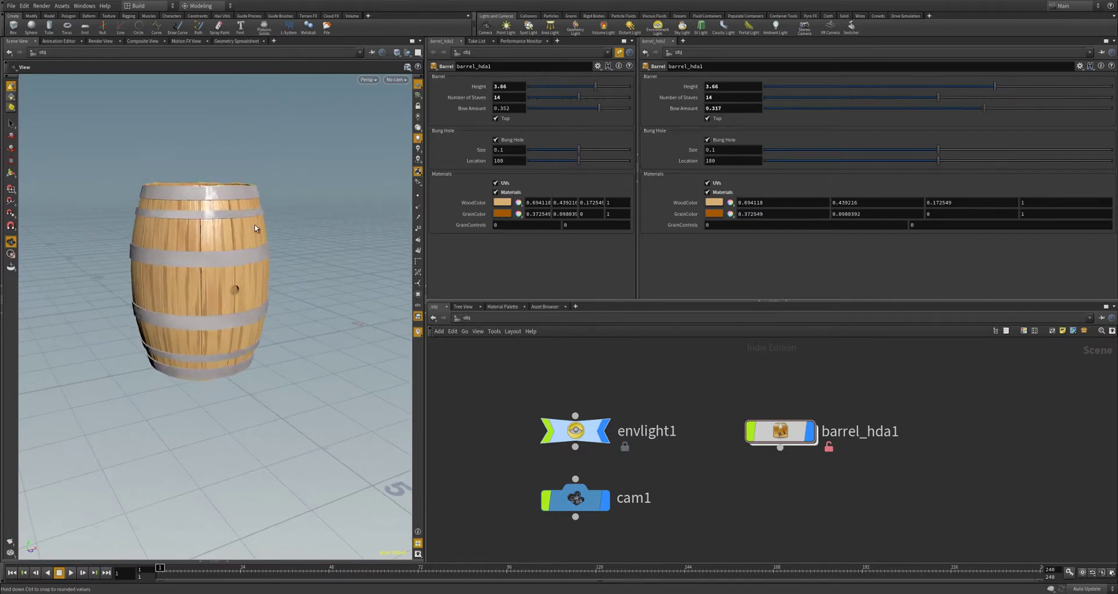
Toggle barrel_hda1's bung hole off, then back on.
drag(255, 229, 279, 295)
scroll(303, 343, up, 5)
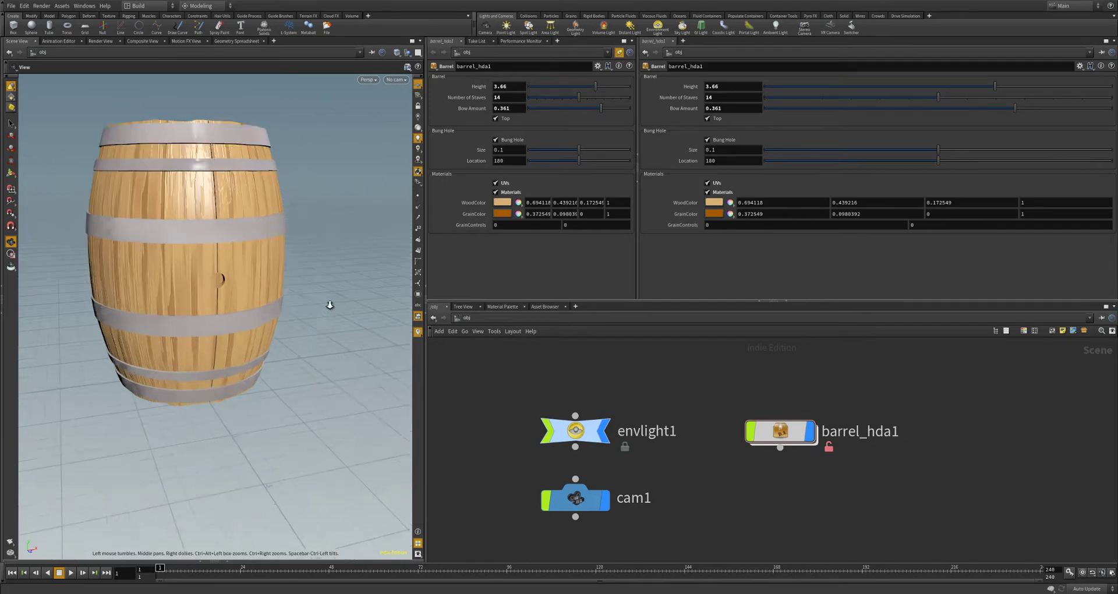
click(496, 139)
click(496, 140)
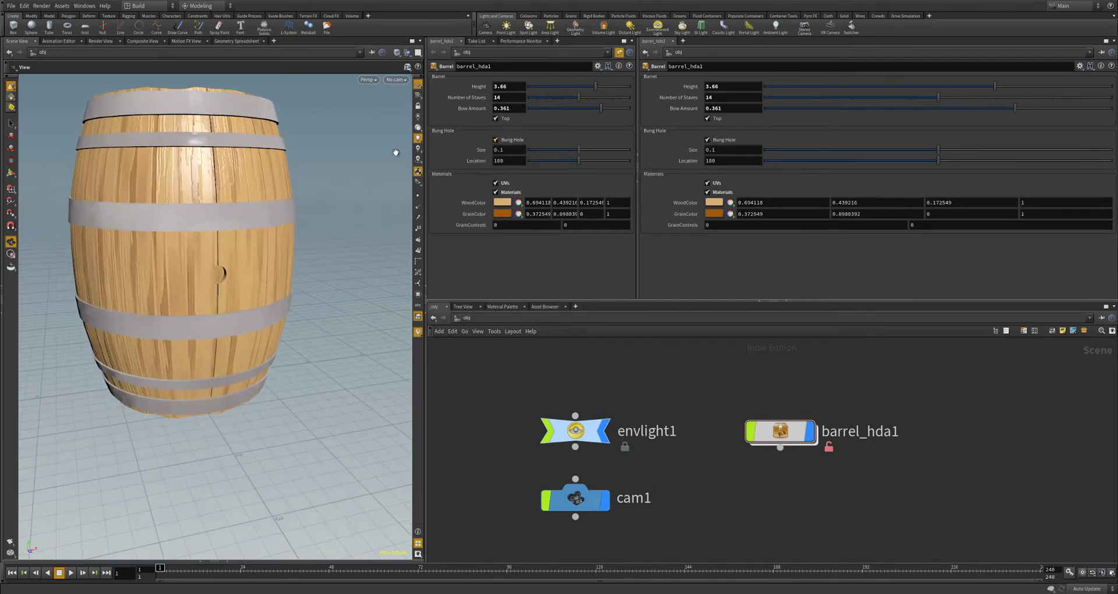